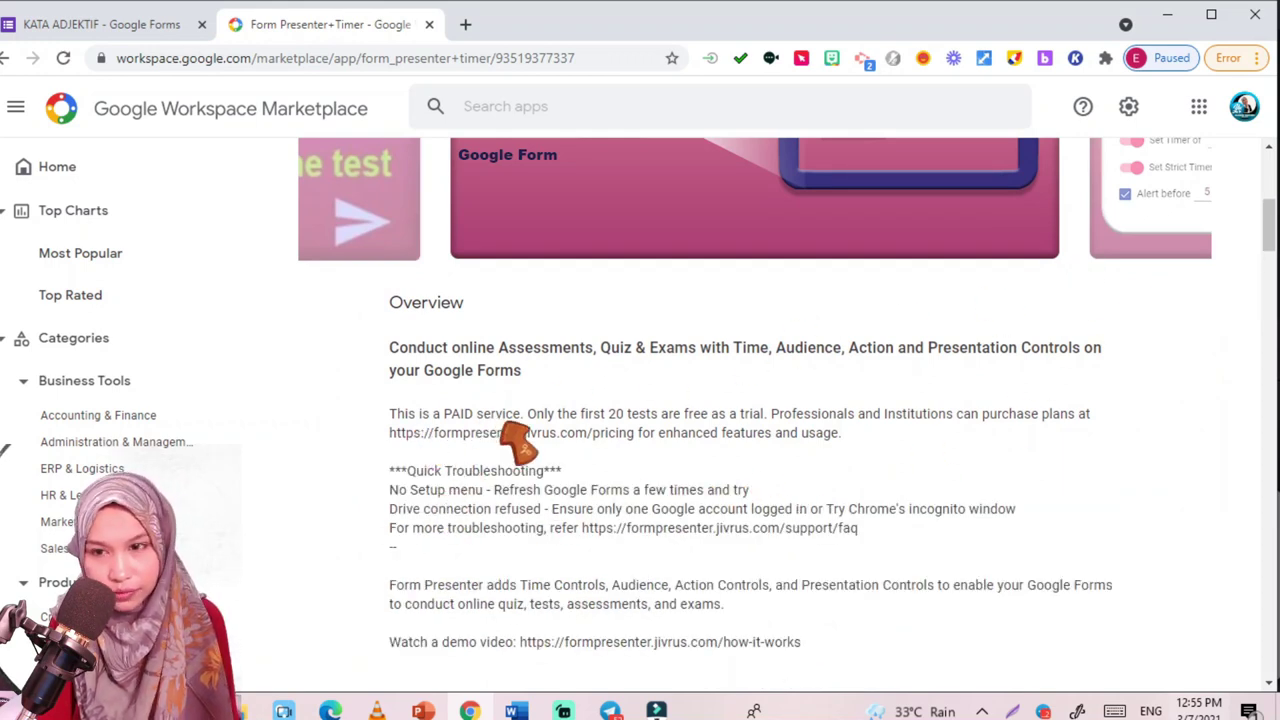
Read through the Form Presenter+Timer add-on's Marketplace listing, covering its trial terms, presentation, time, audience and action controls, dashboards and use cases
scroll(512, 440, down, 1)
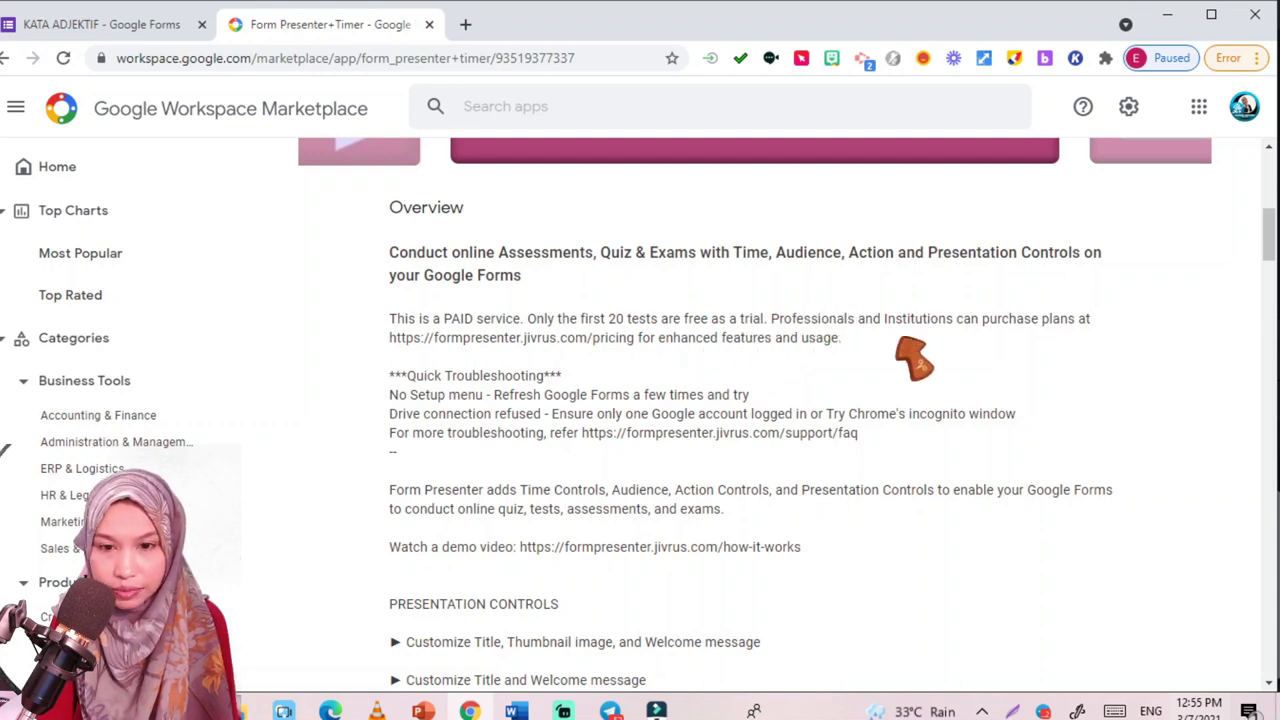
scroll(918, 355, down, 4)
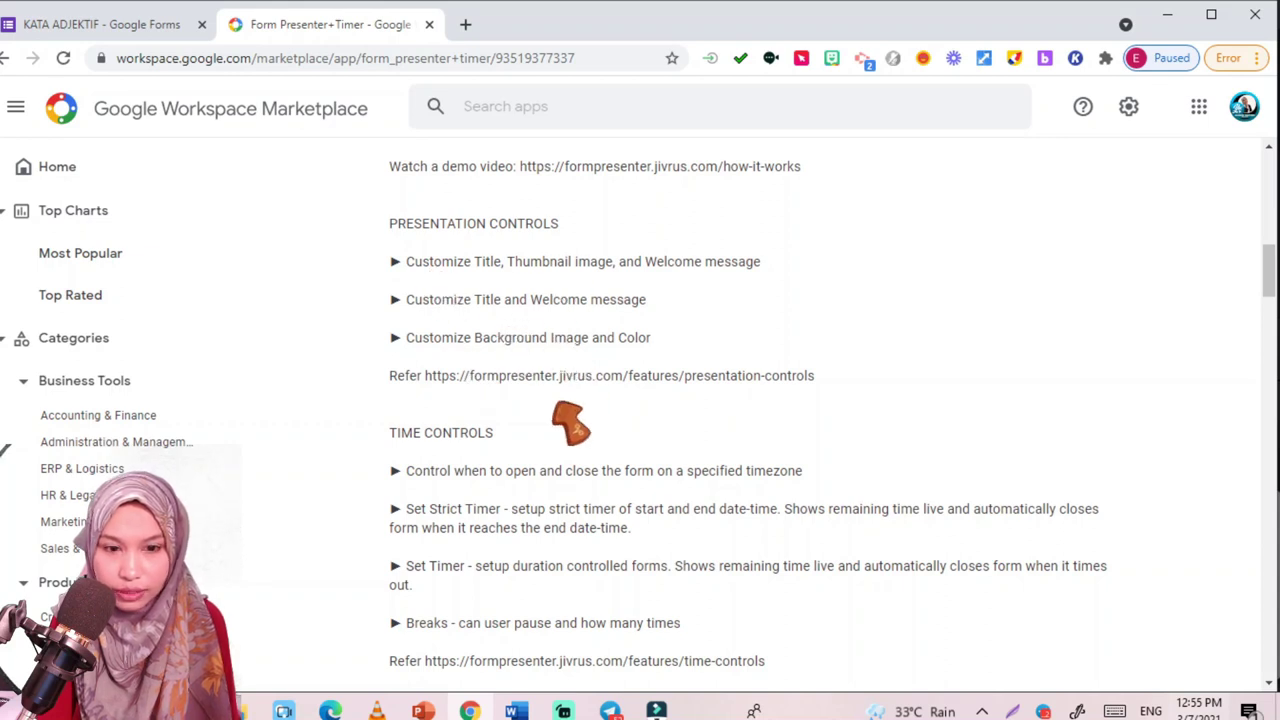
scroll(528, 484, down, 1)
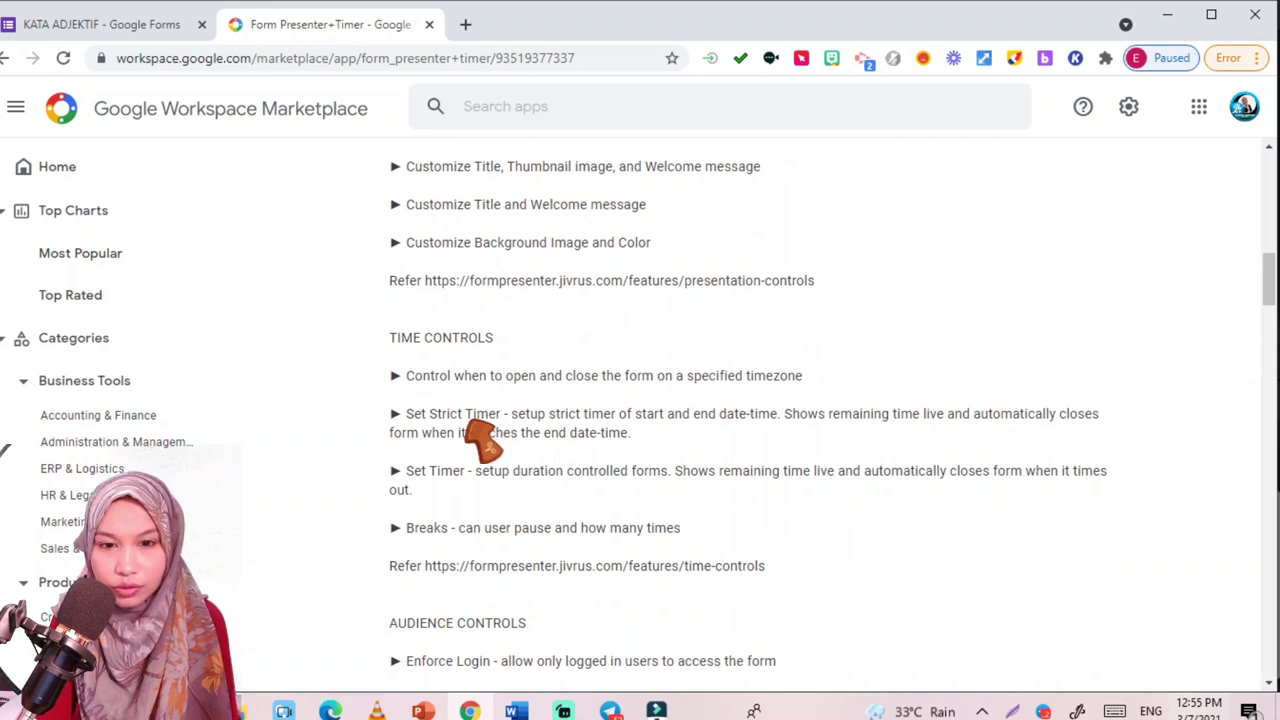
scroll(872, 418, down, 2)
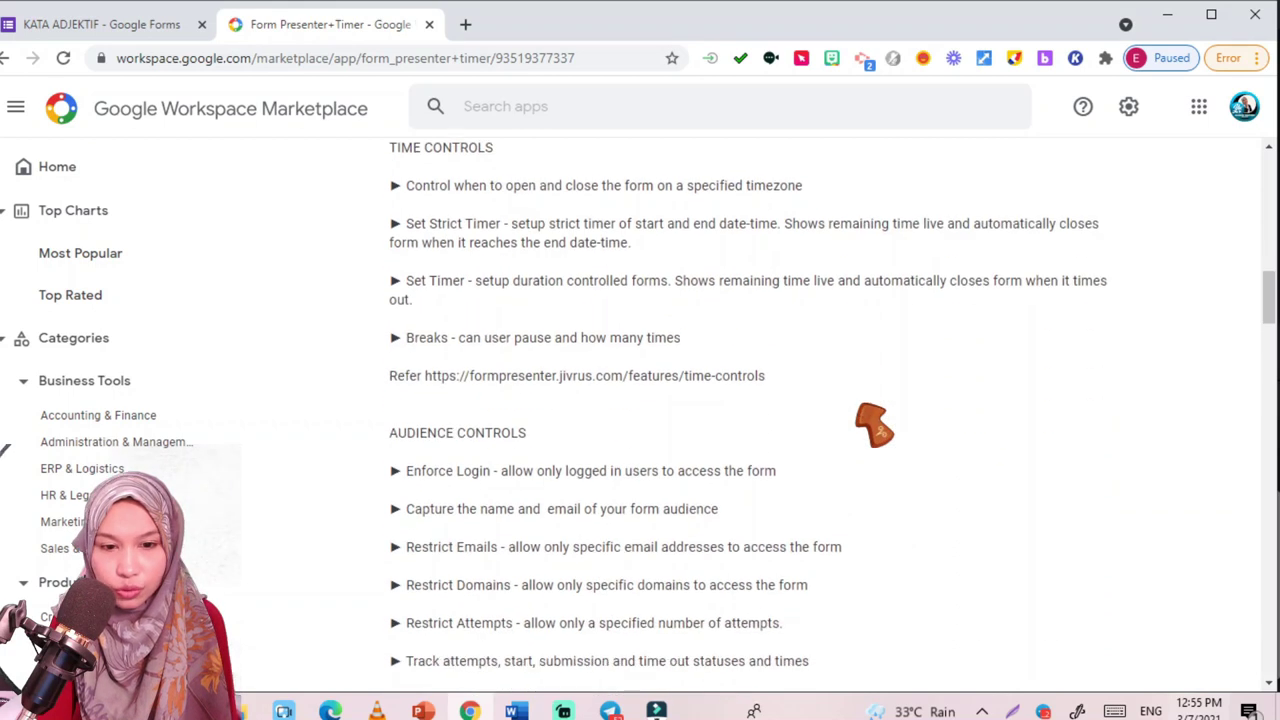
scroll(871, 429, down, 4)
scroll(758, 396, down, 10)
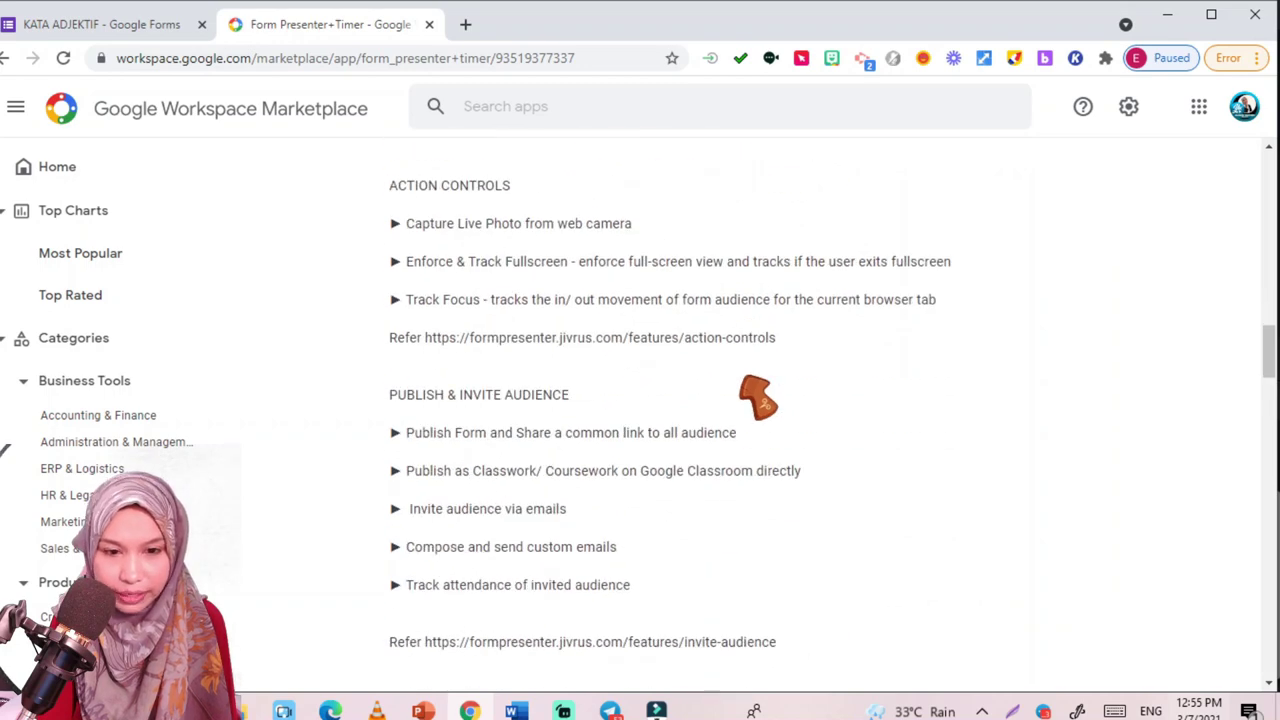
scroll(758, 396, down, 4)
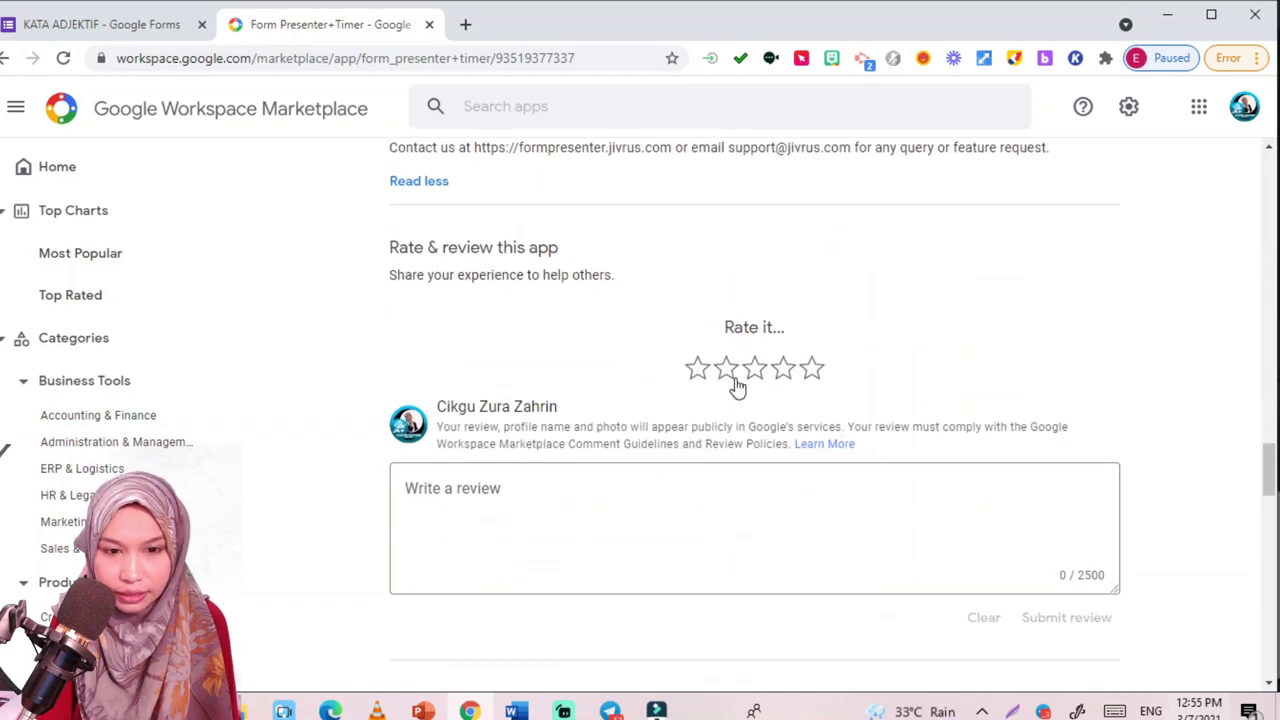
scroll(600, 371, up, 14)
scroll(600, 368, up, 10)
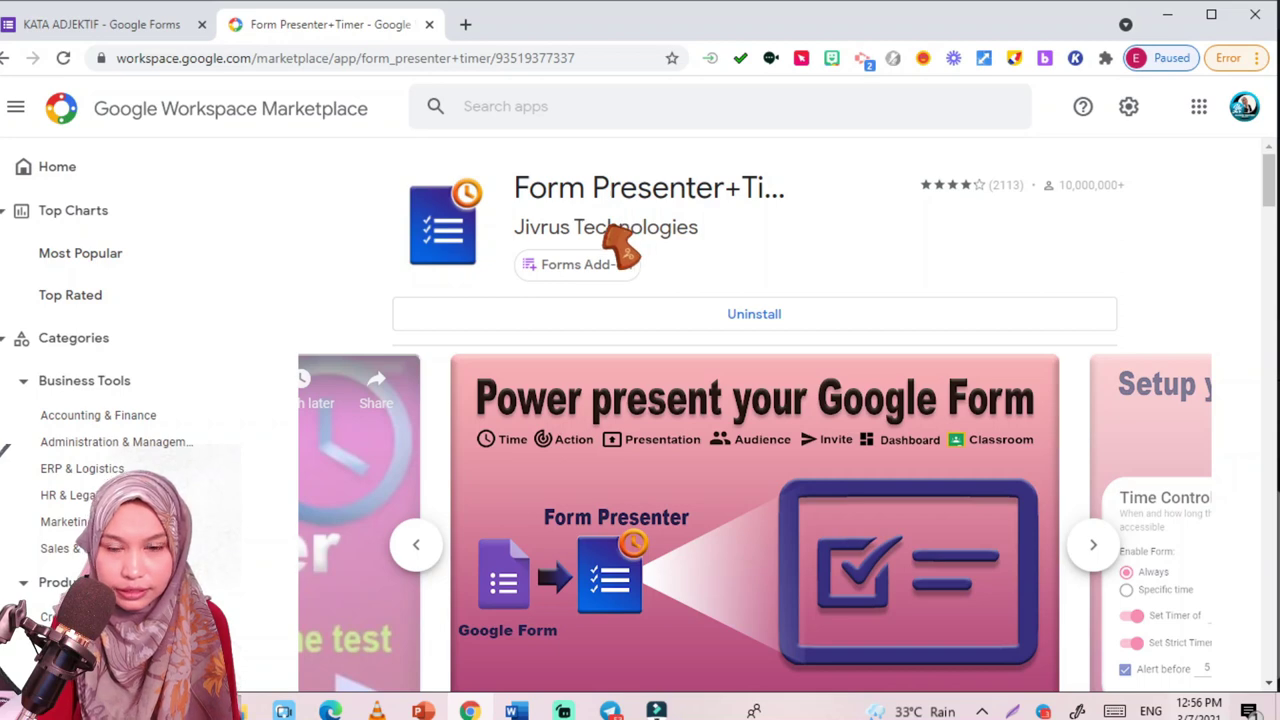
scroll(766, 297, down, 5)
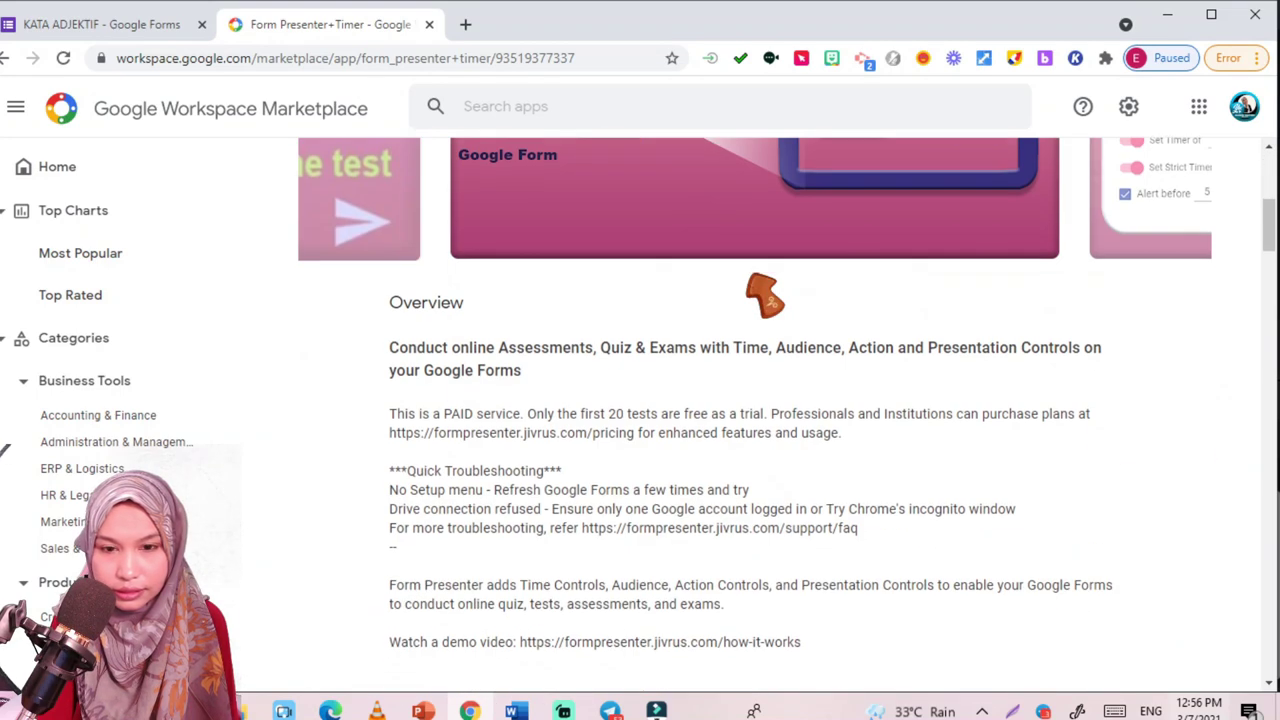
scroll(766, 297, down, 5)
scroll(755, 300, up, 2)
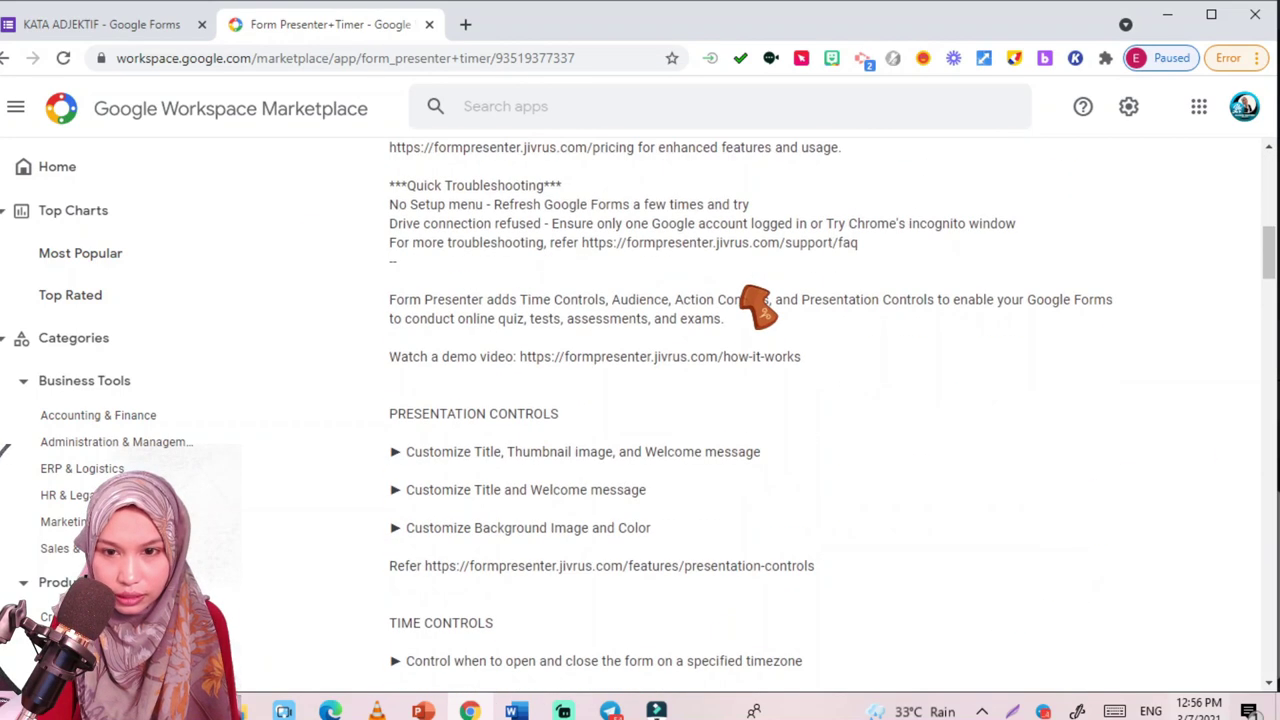
scroll(757, 305, down, 15)
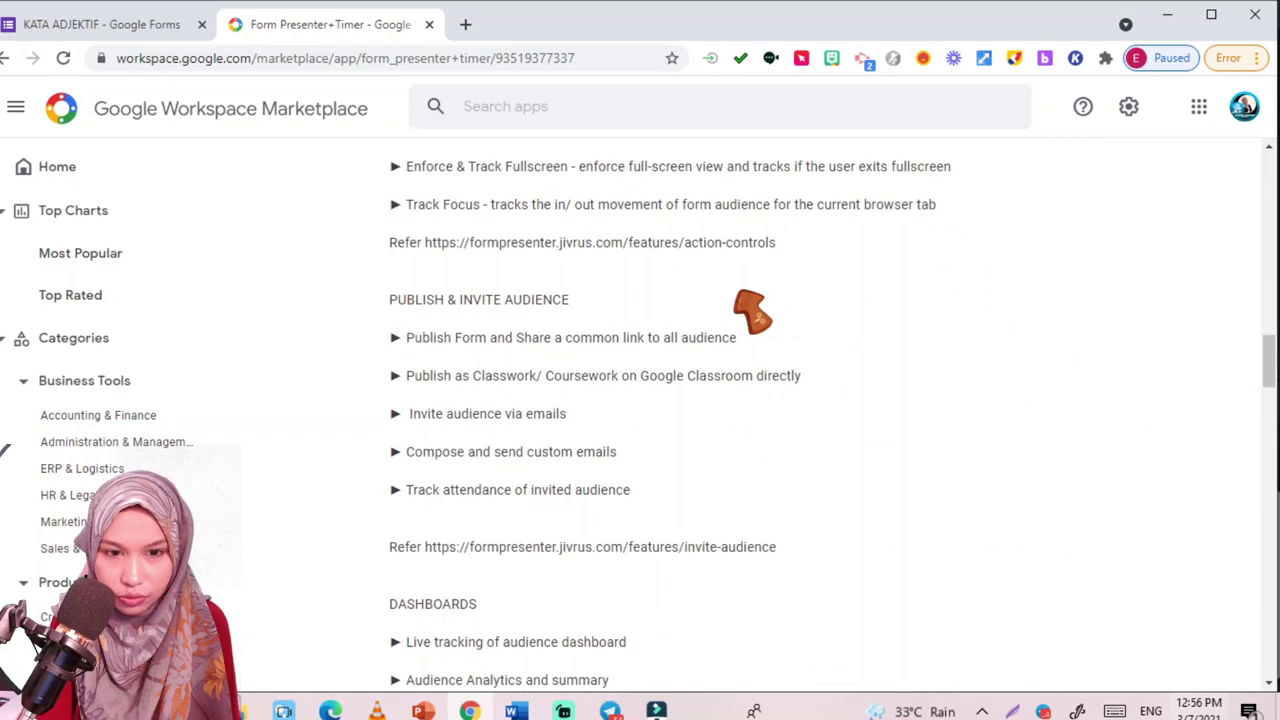
scroll(752, 315, down, 6)
scroll(745, 310, up, 13)
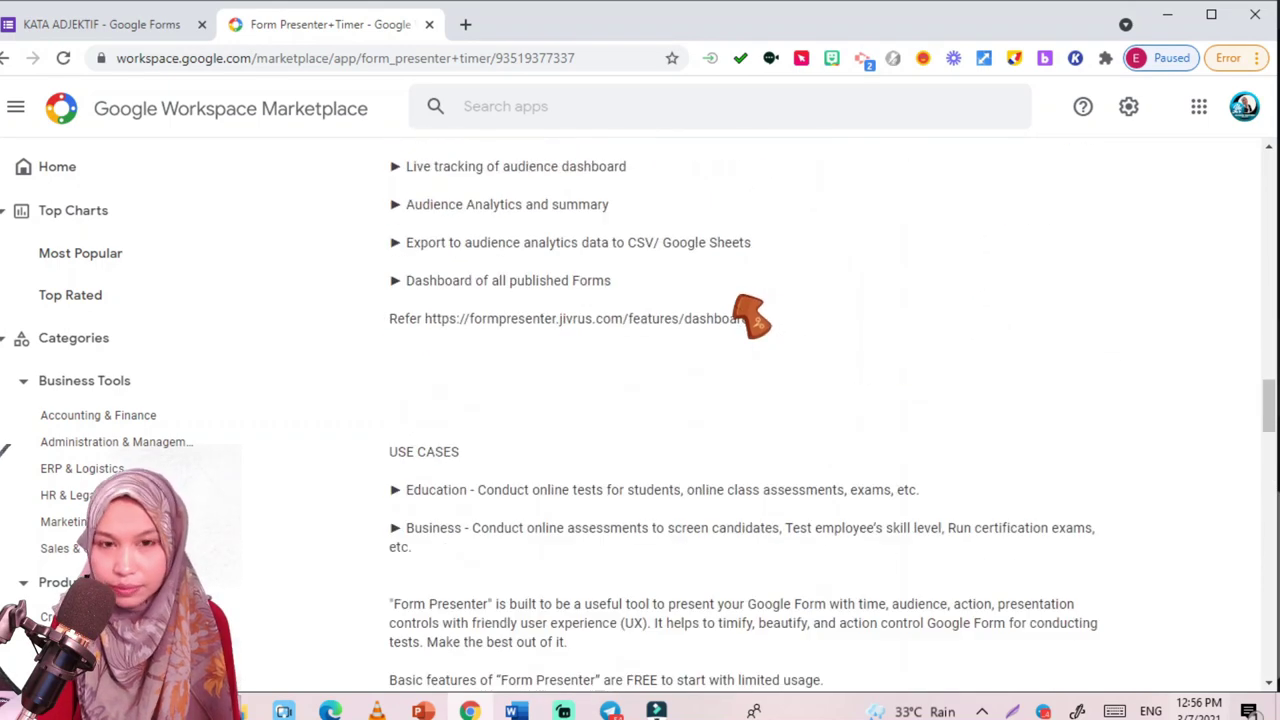
scroll(752, 303, up, 20)
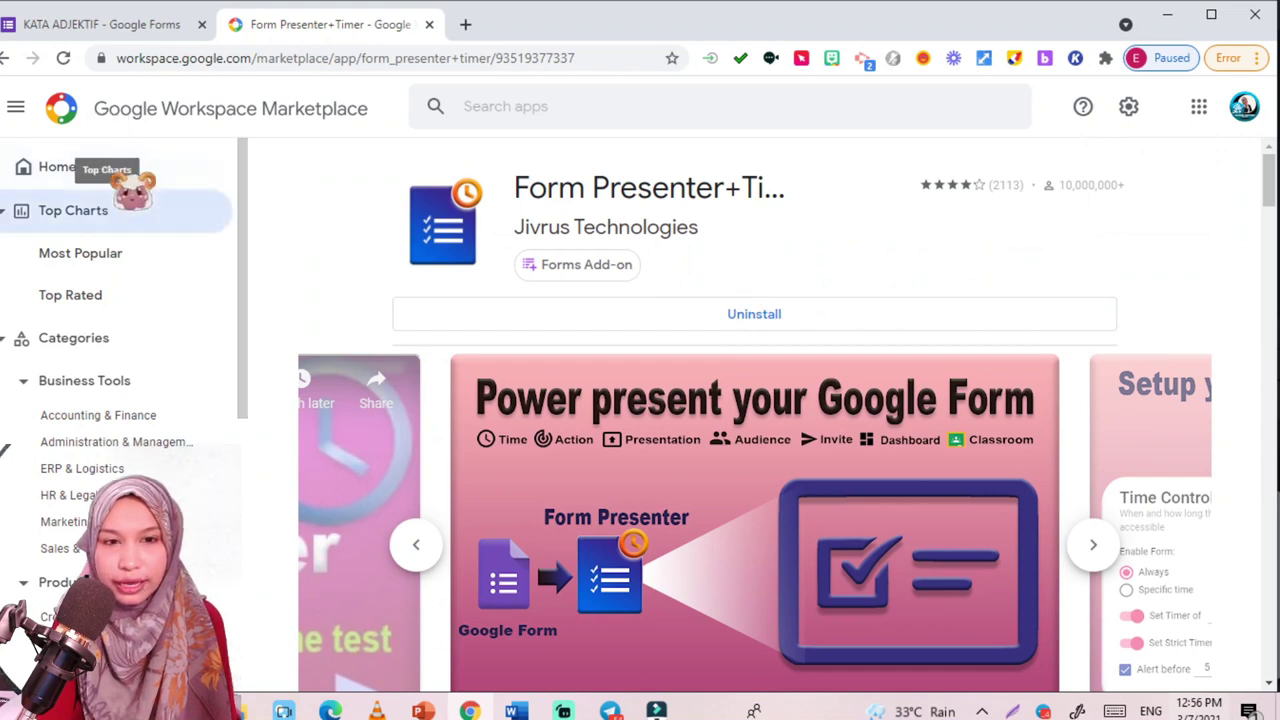
In the KATA ADJEKTIF form, close the minimized Form Presenter window and launch Setup of the Form Presenter+Timer add-on
click(145, 25)
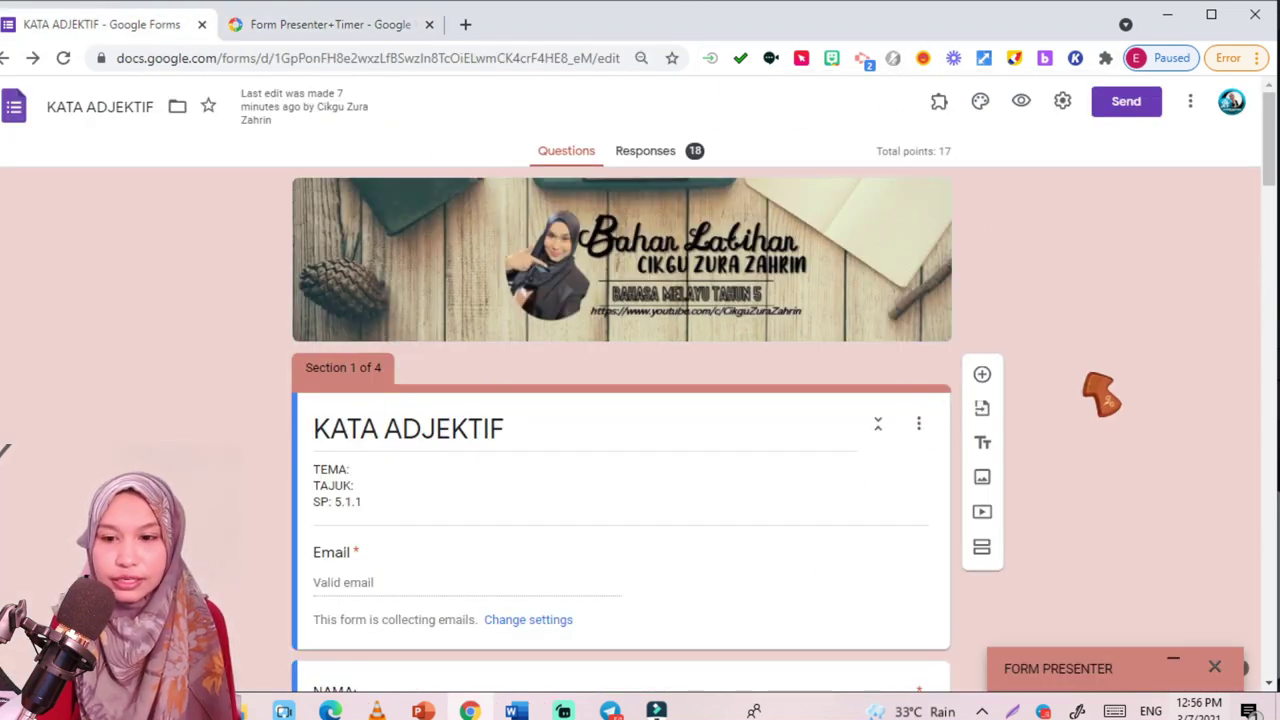
click(1214, 668)
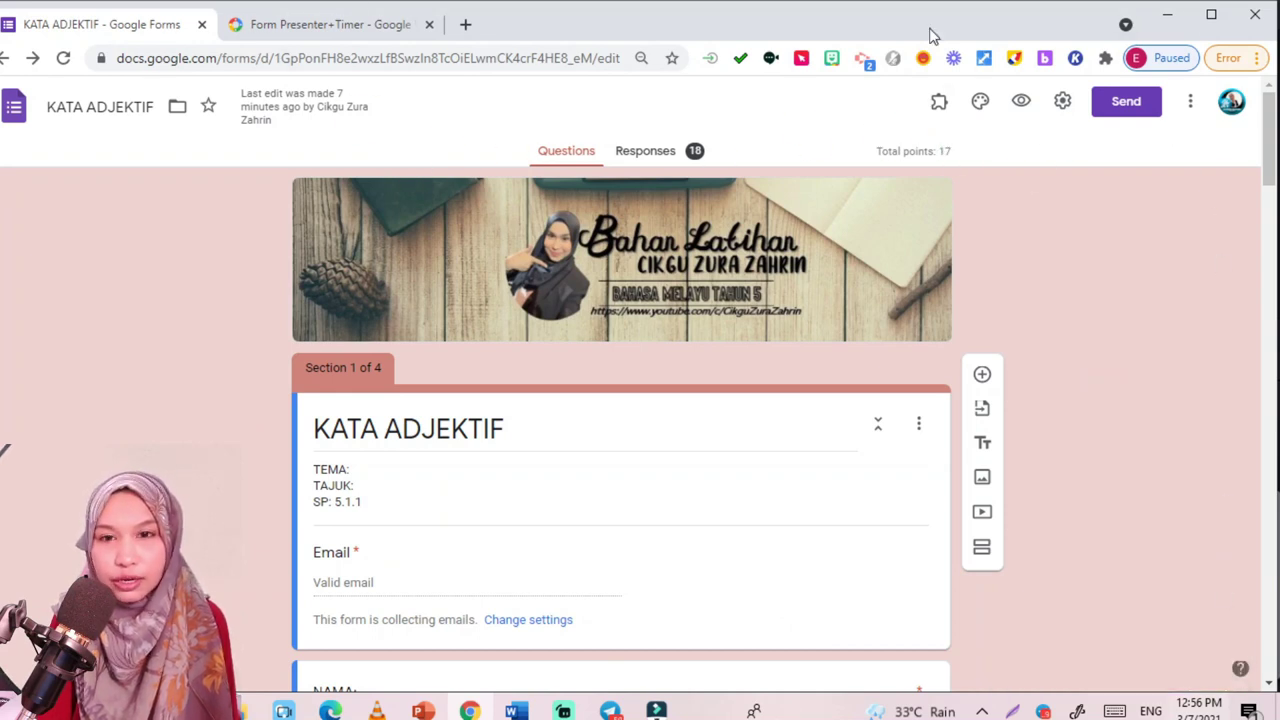
click(938, 101)
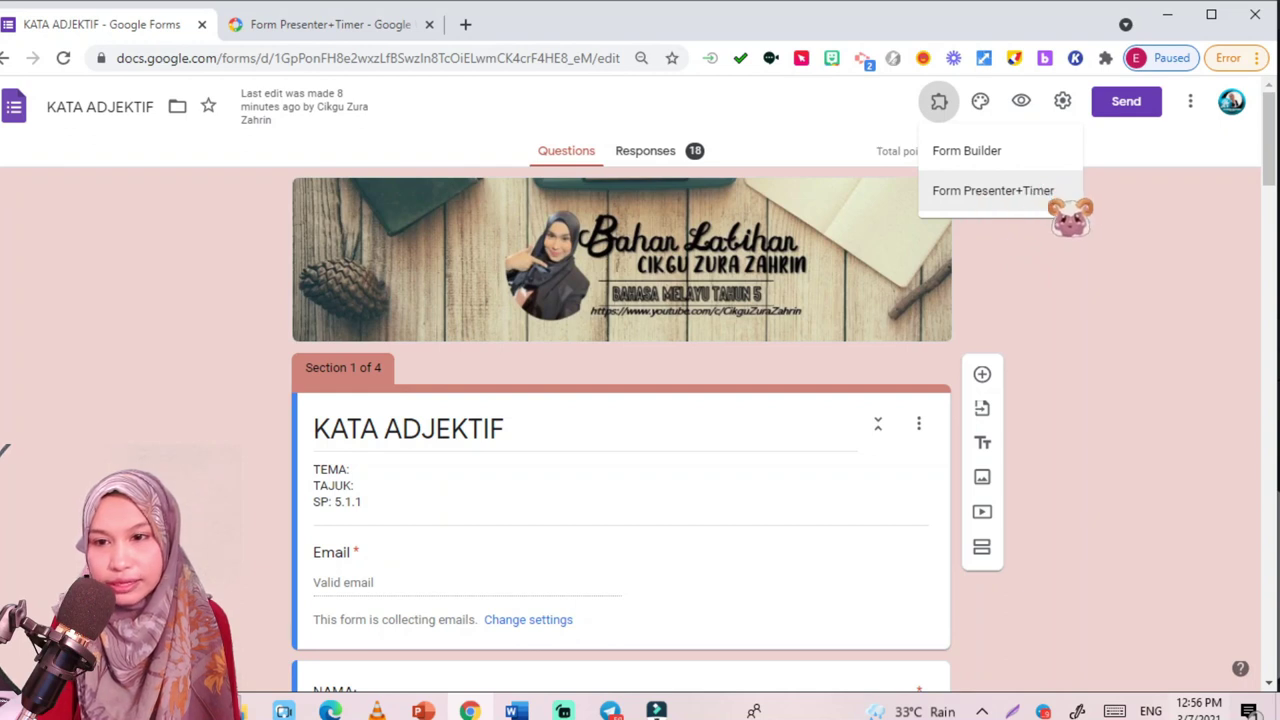
click(1025, 200)
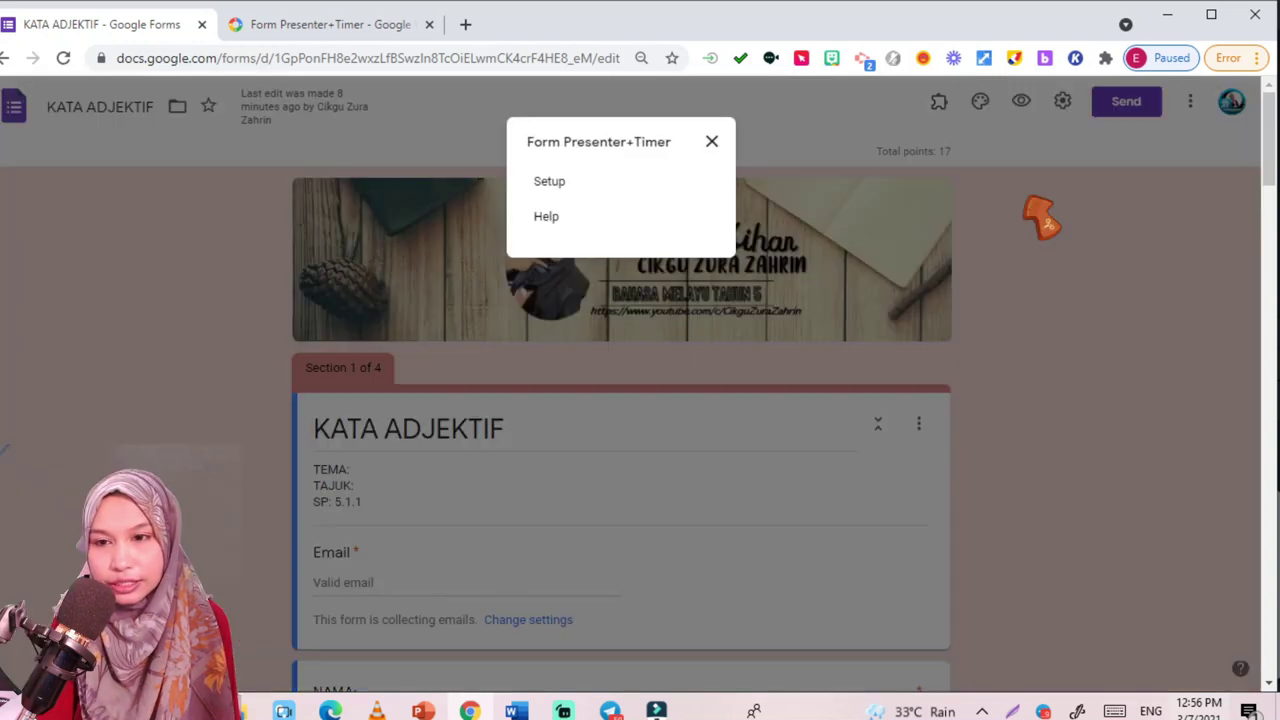
click(555, 181)
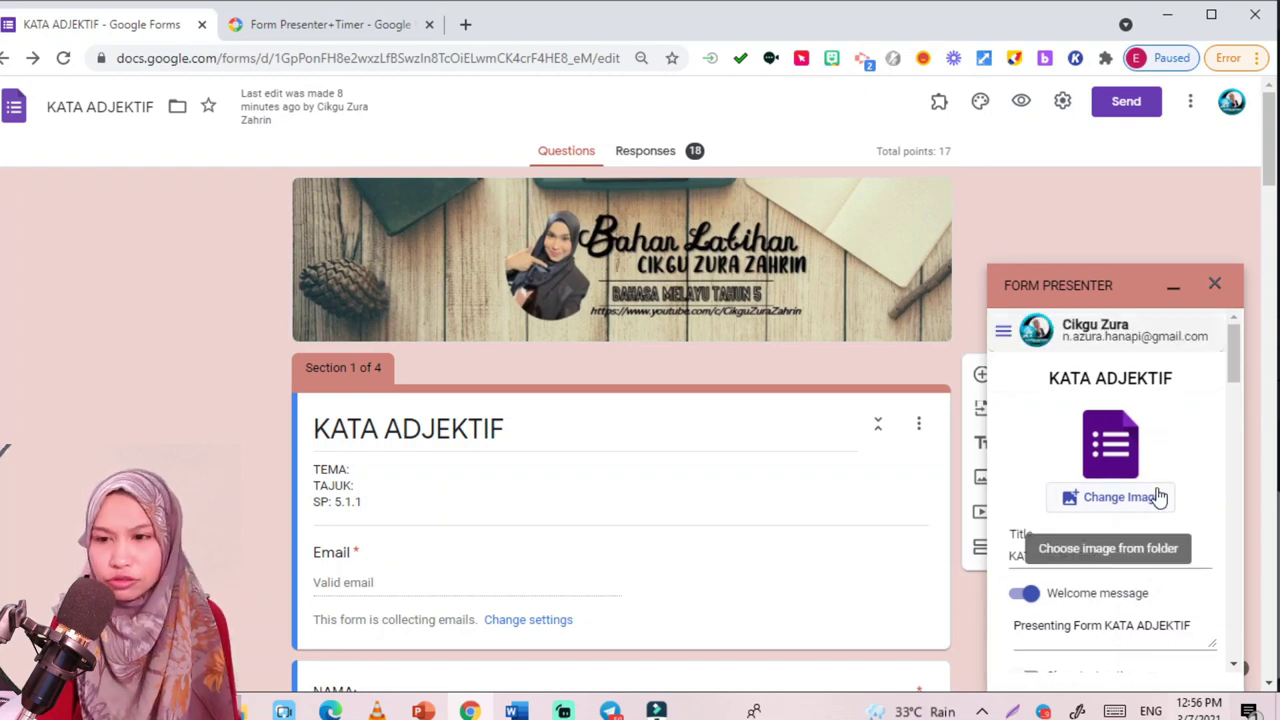
View the Account page in Form Presenter to check the current plan and test usage
click(1003, 331)
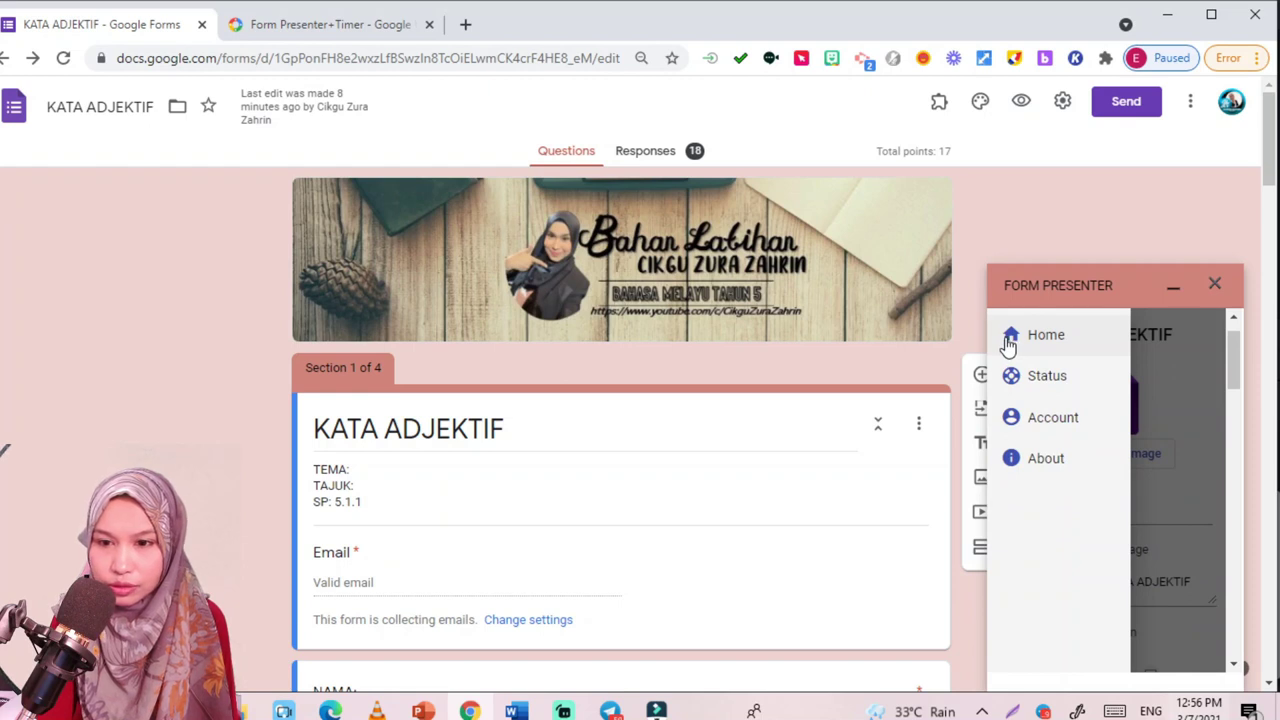
click(1040, 426)
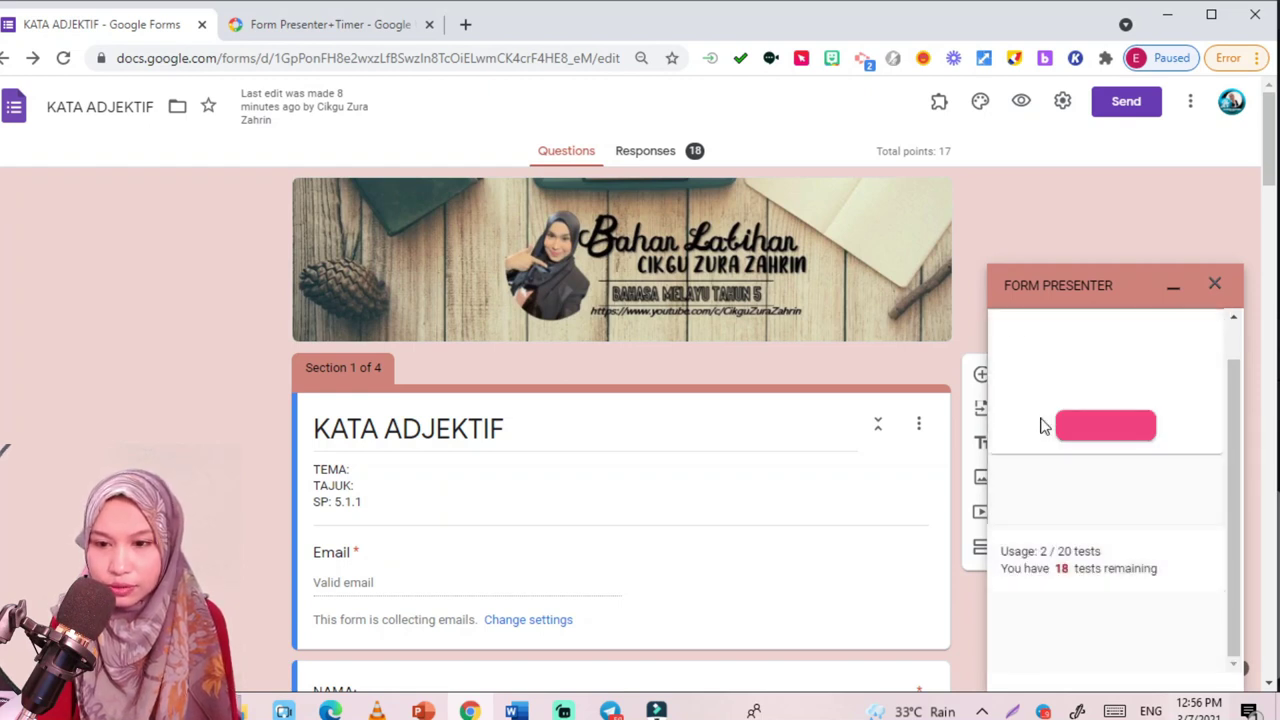
scroll(1115, 475, down, 3)
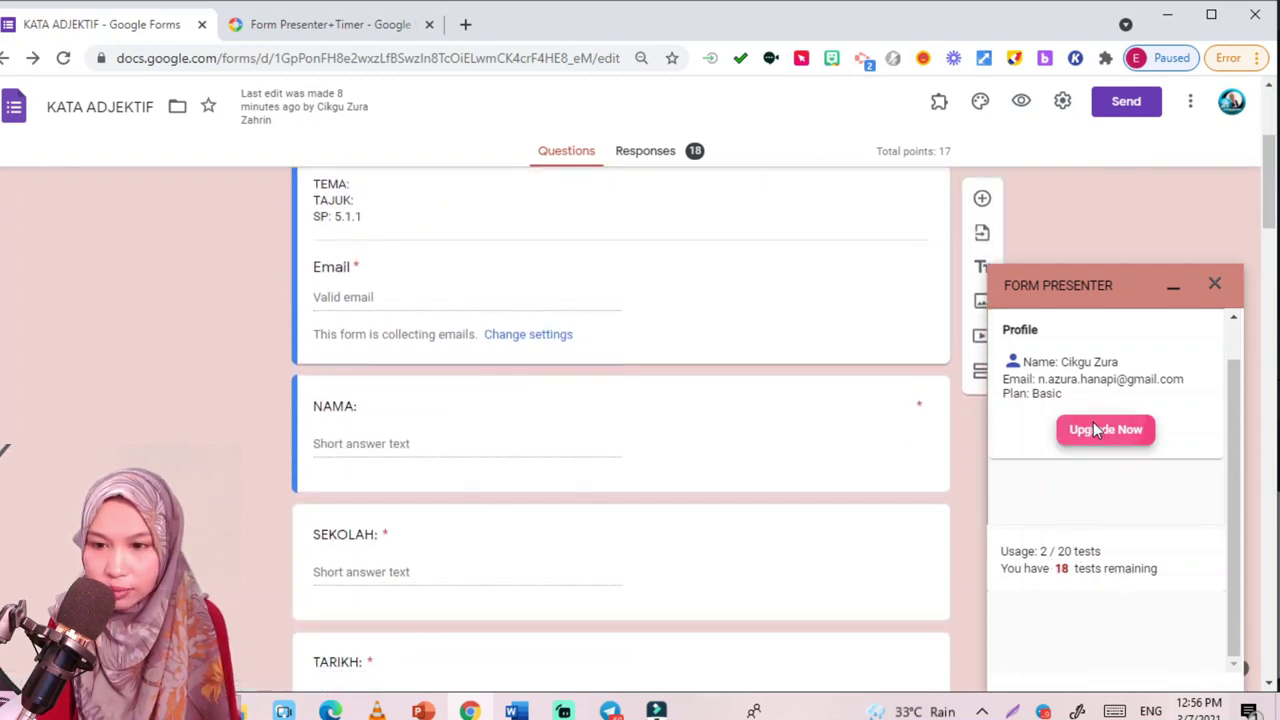
Open the Form Presenter upgrade pricing page and compare the individual monthly plans' prices, features and test limits
click(1096, 430)
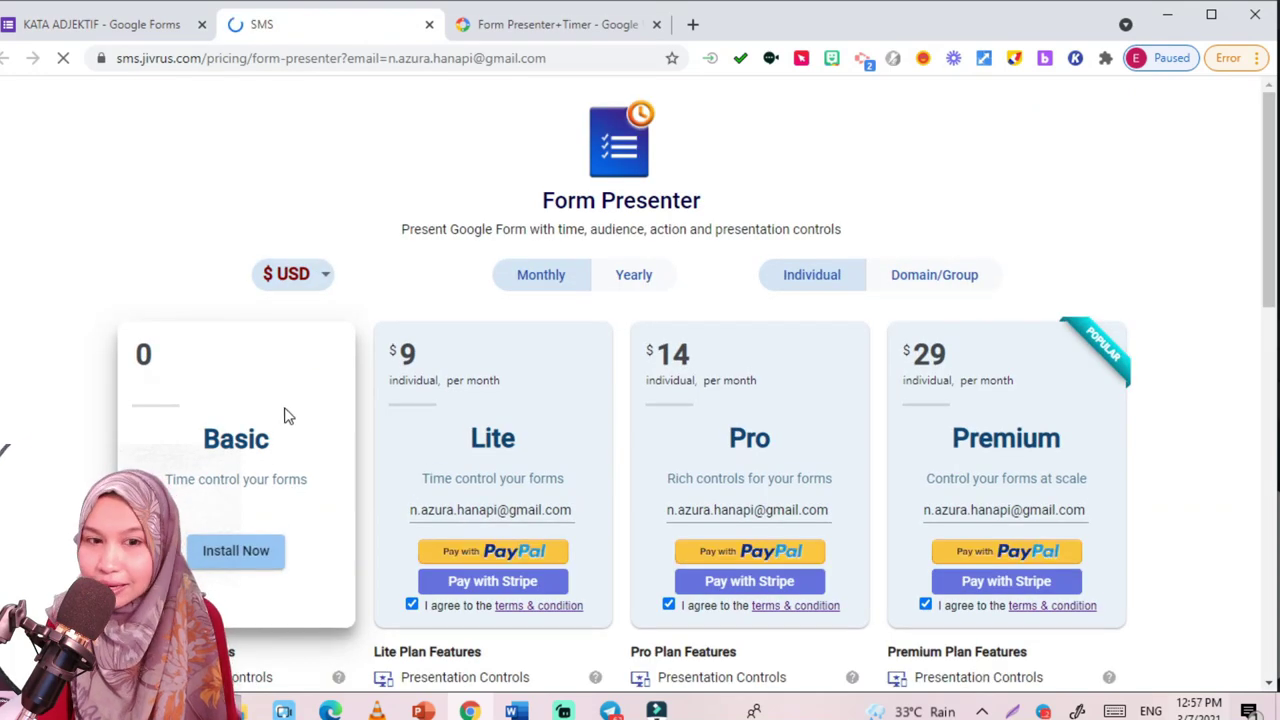
scroll(294, 402, down, 2)
scroll(264, 426, up, 1)
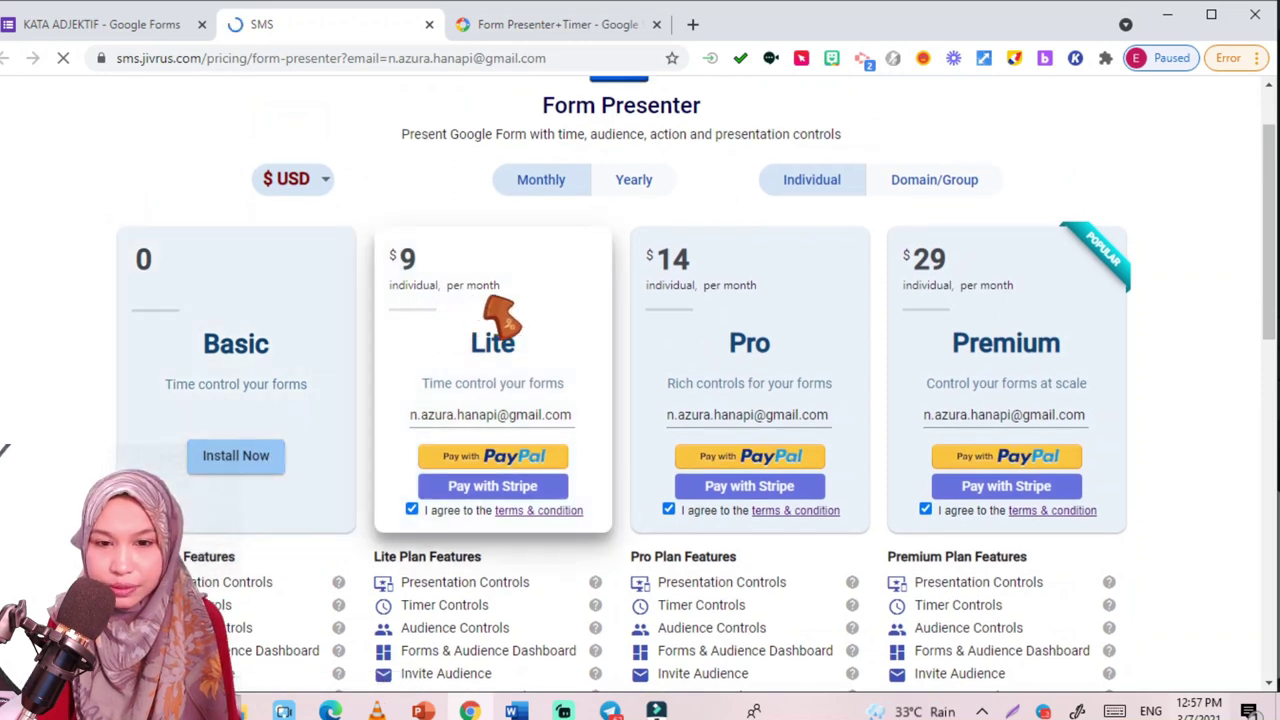
scroll(497, 355, down, 1)
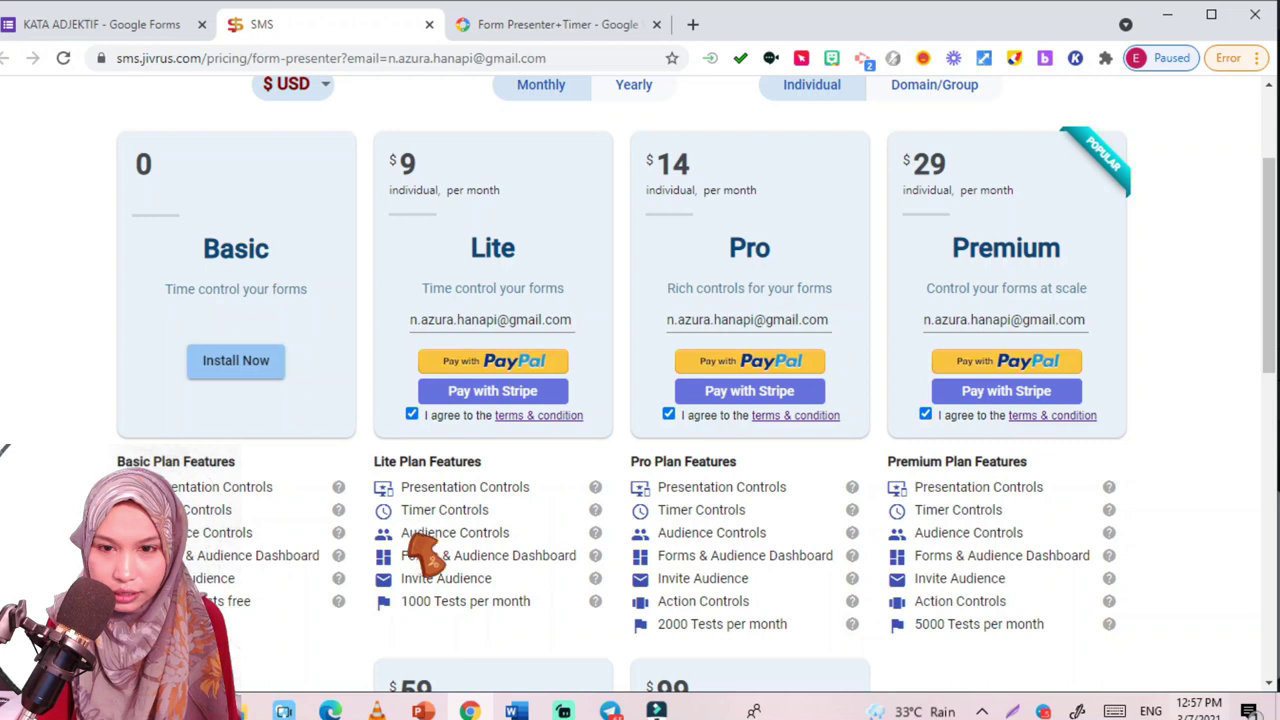
scroll(438, 567, down, 1)
scroll(555, 540, down, 1)
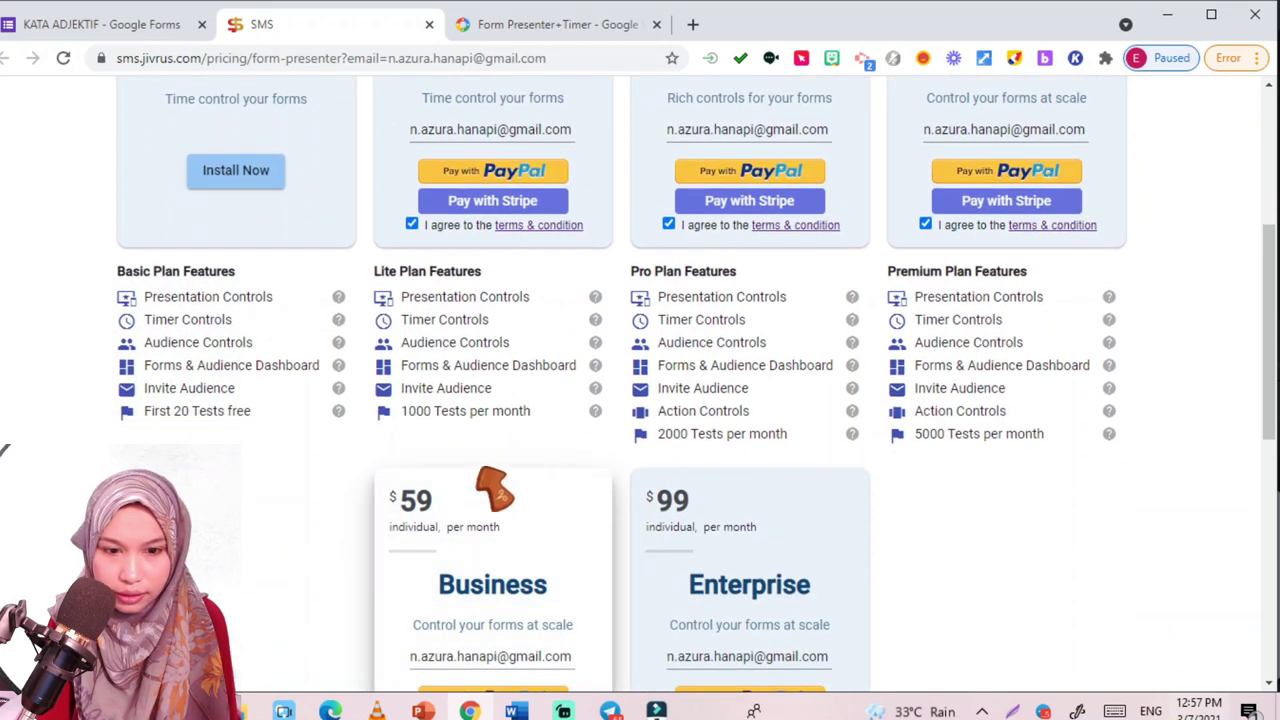
mouse_move(490, 430)
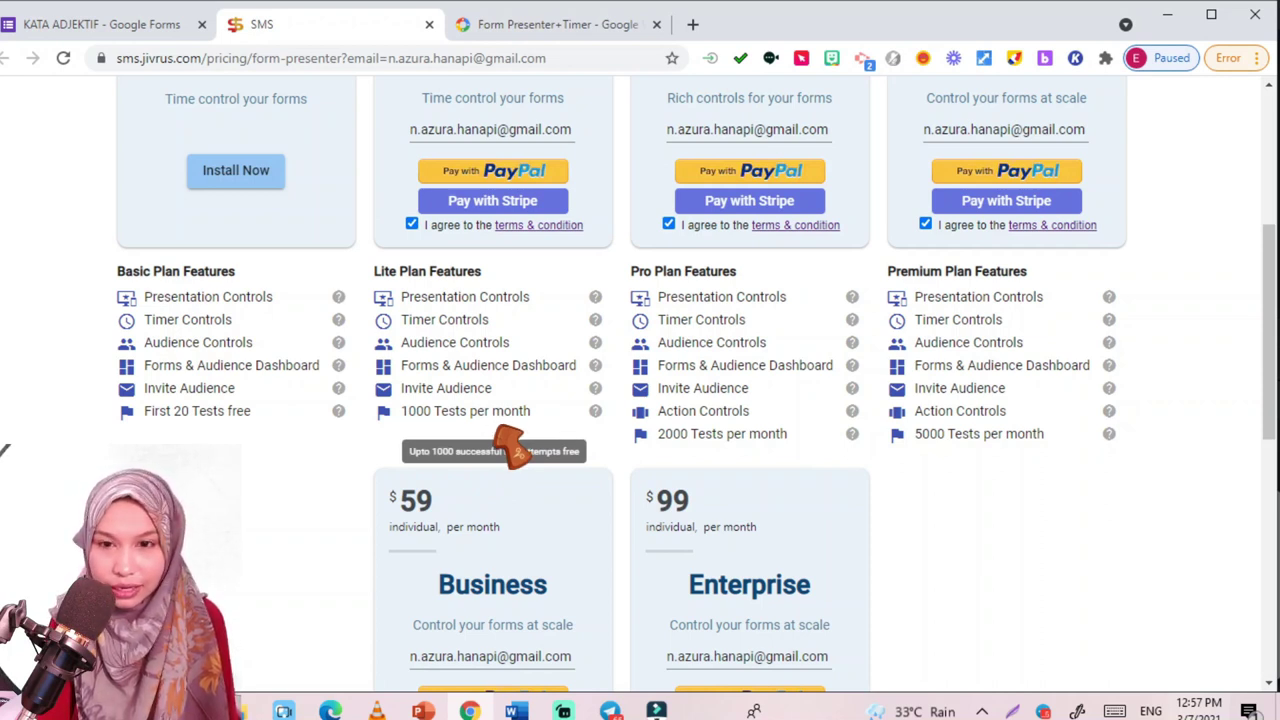
scroll(508, 447, up, 3)
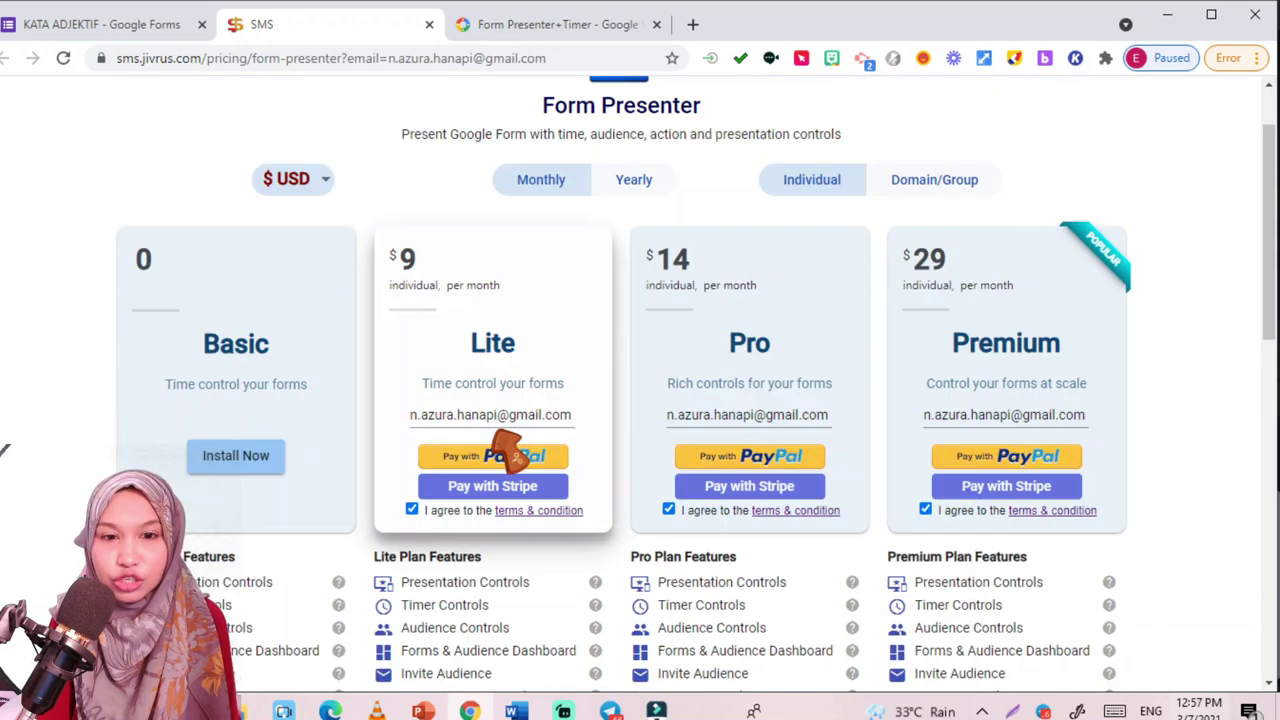
mouse_move(540, 594)
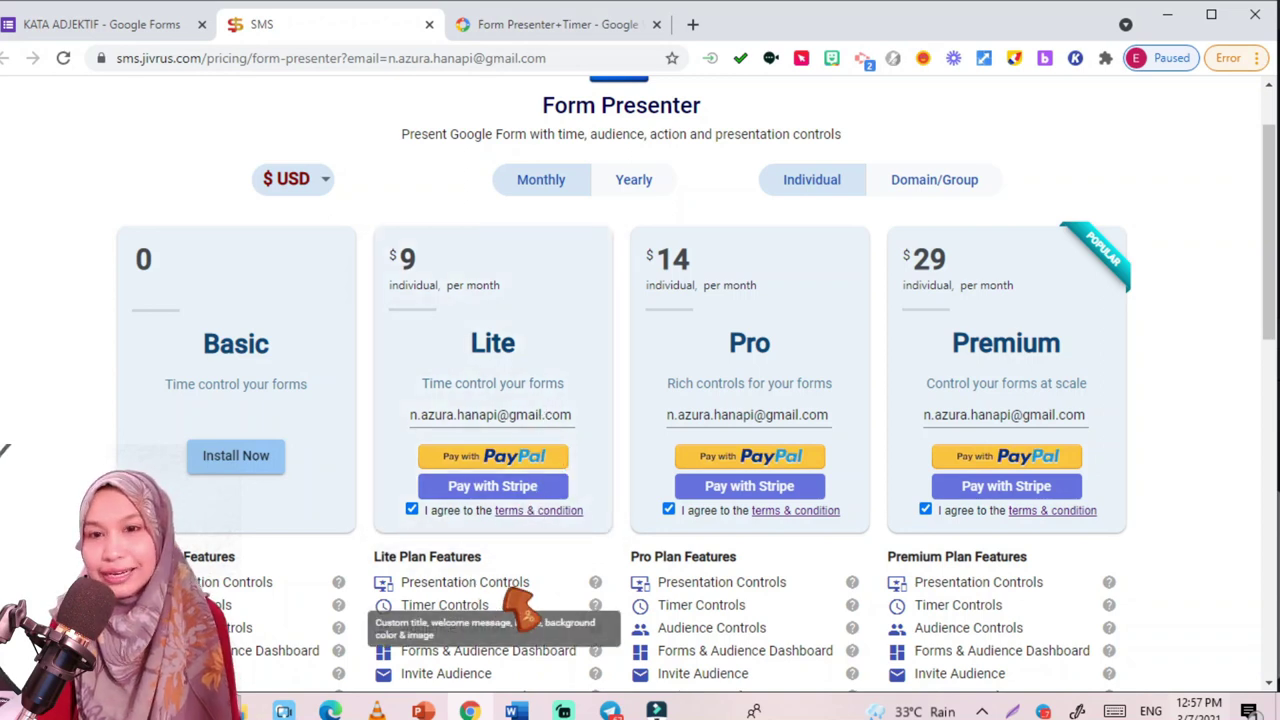
scroll(497, 545, up, 1)
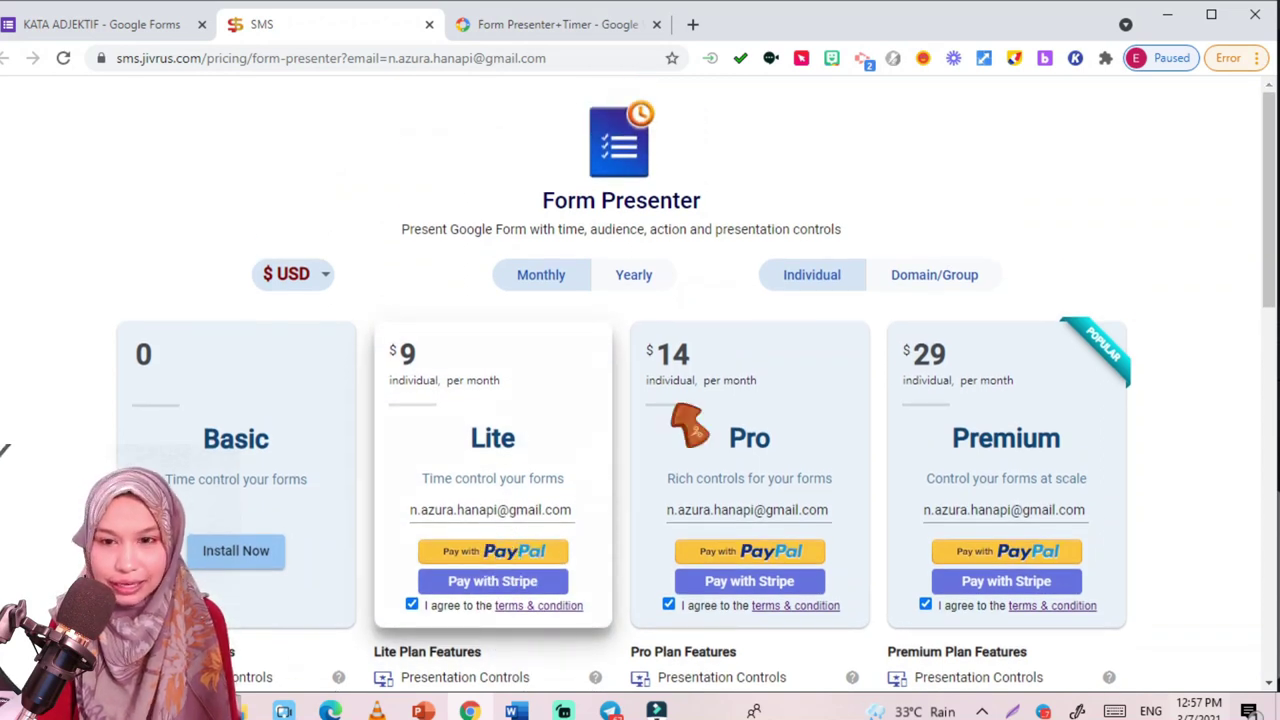
Show the Domain/Group pricing and compare the monthly Lite, Pro, Premium and Business plans' prices and features
click(945, 284)
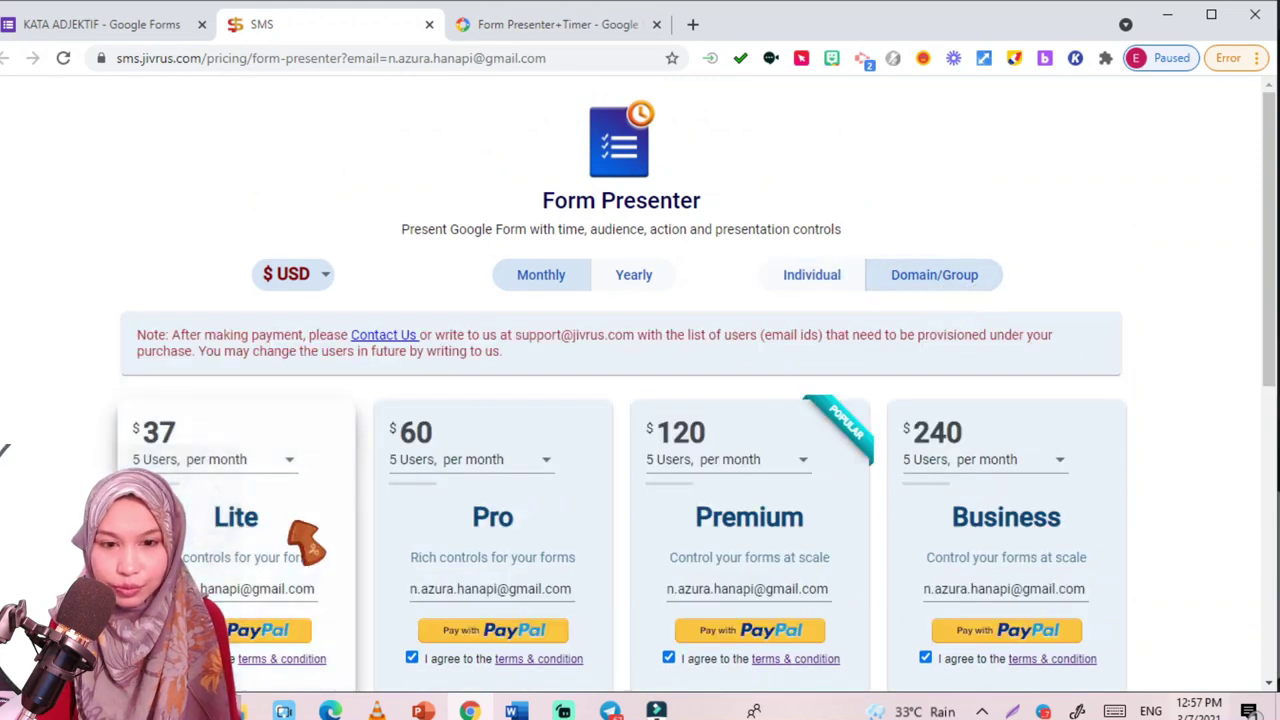
scroll(300, 560, down, 1)
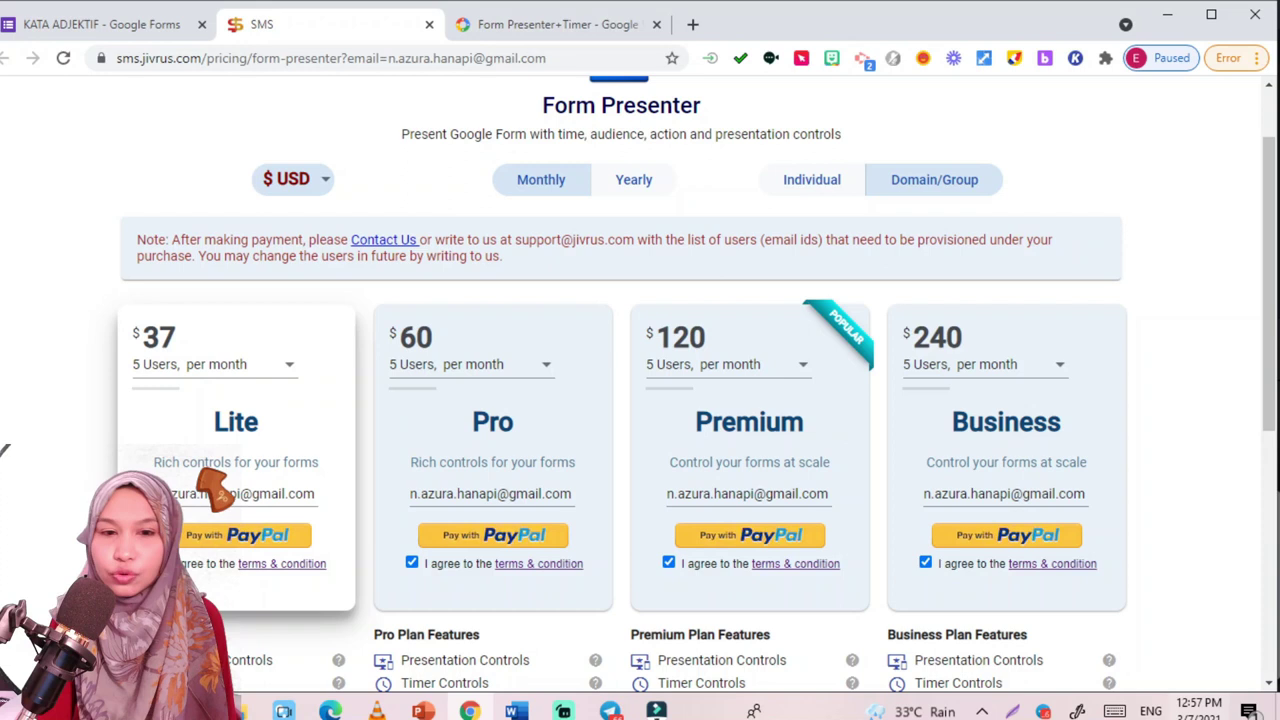
scroll(537, 420, down, 3)
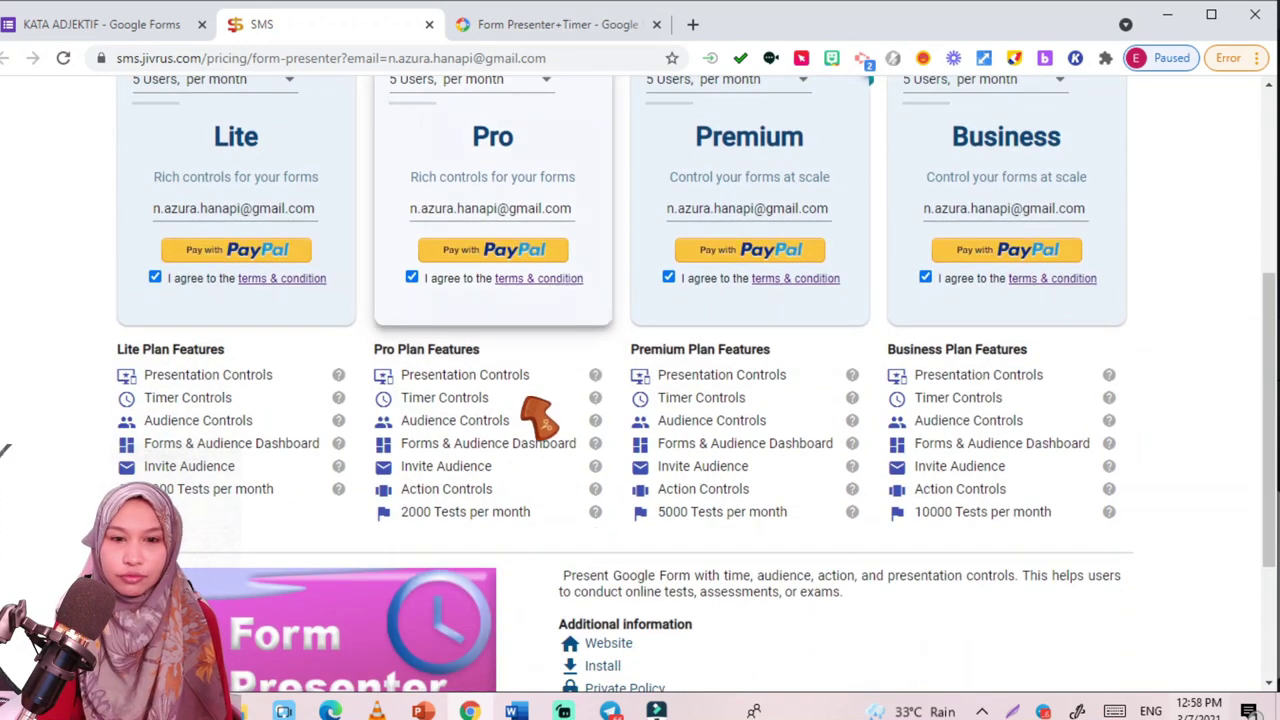
scroll(305, 315, up, 1)
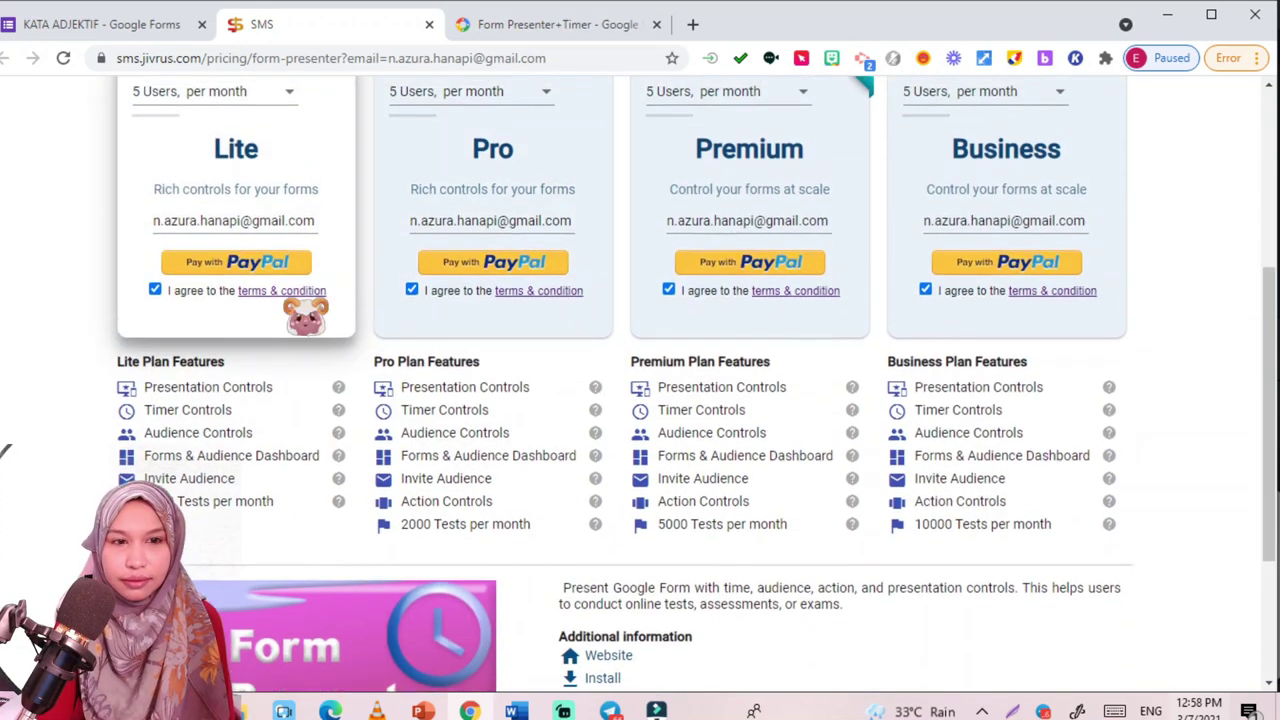
scroll(300, 310, up, 1)
scroll(270, 500, down, 1)
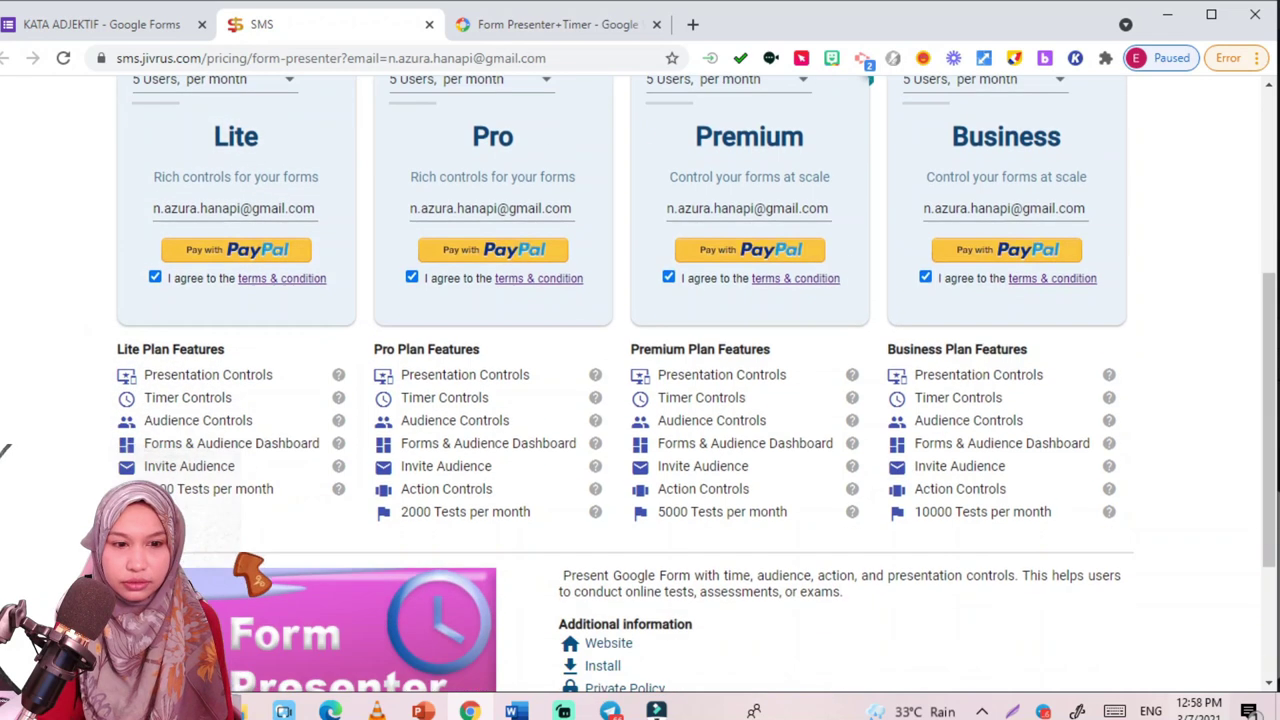
scroll(278, 520, up, 3)
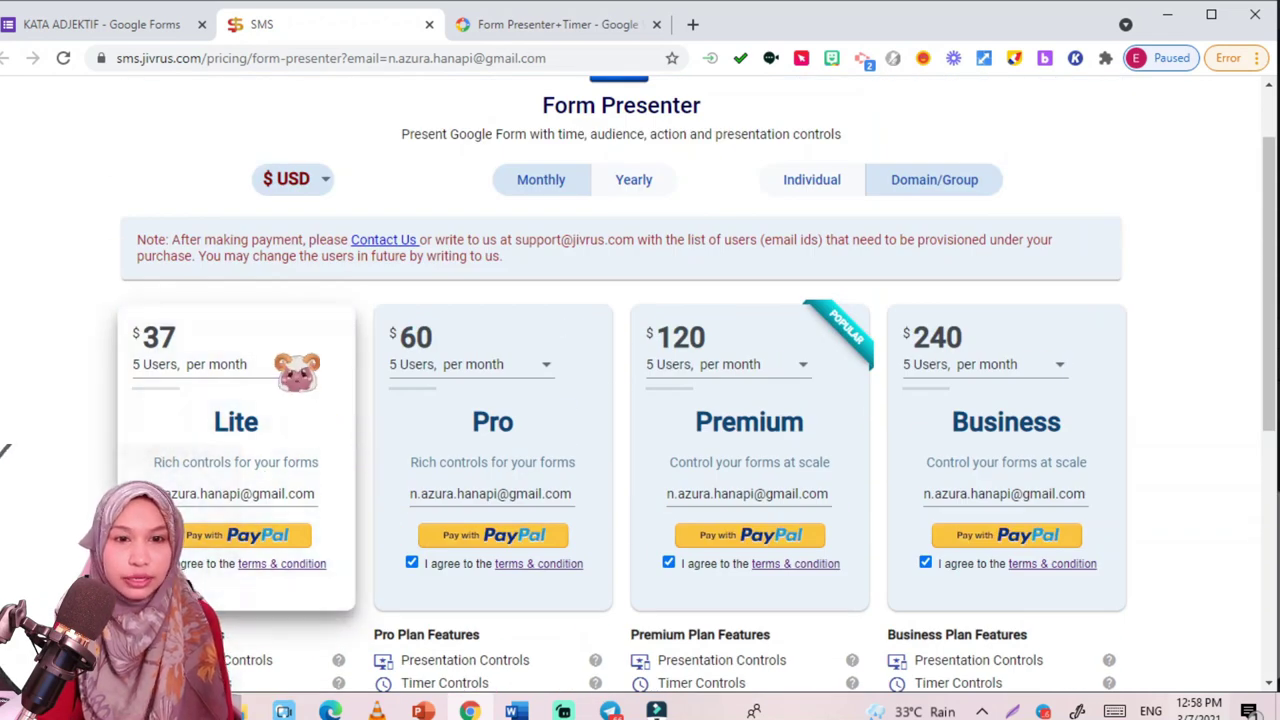
scroll(297, 370, up, 1)
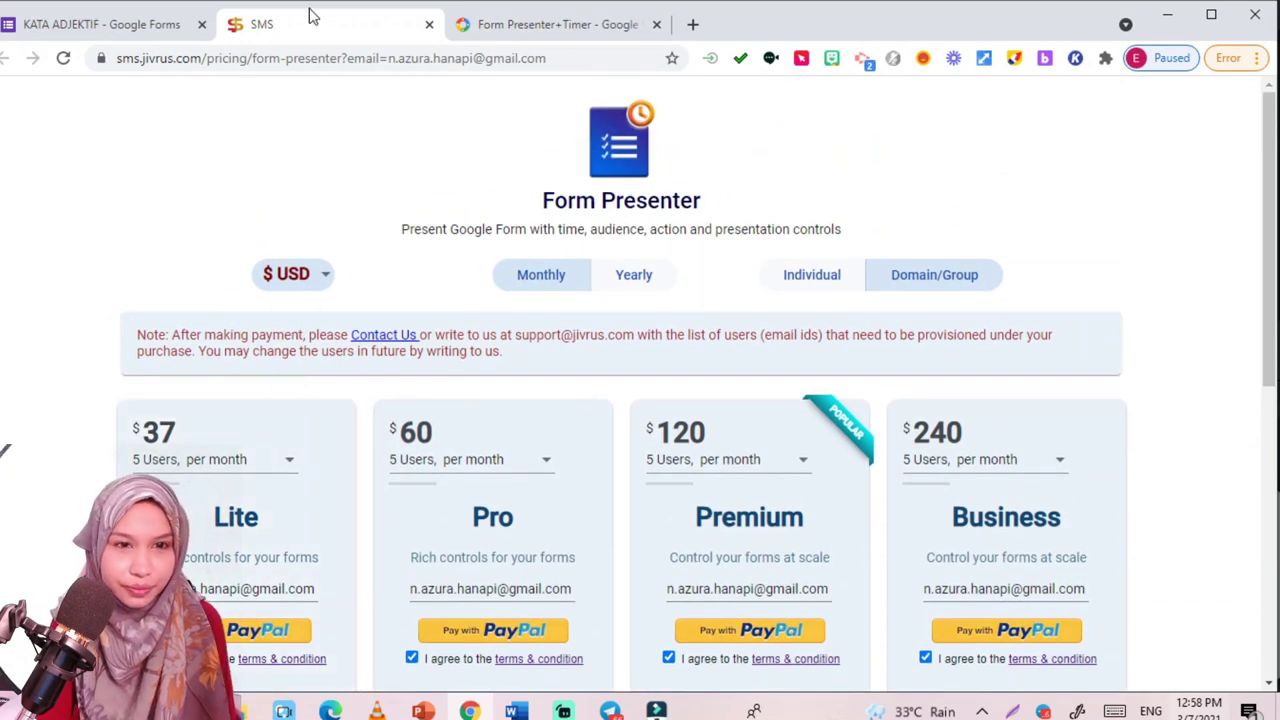
Close the pricing page and return to the Home page of Form Presenter in the KATA ADJEKTIF form
click(429, 25)
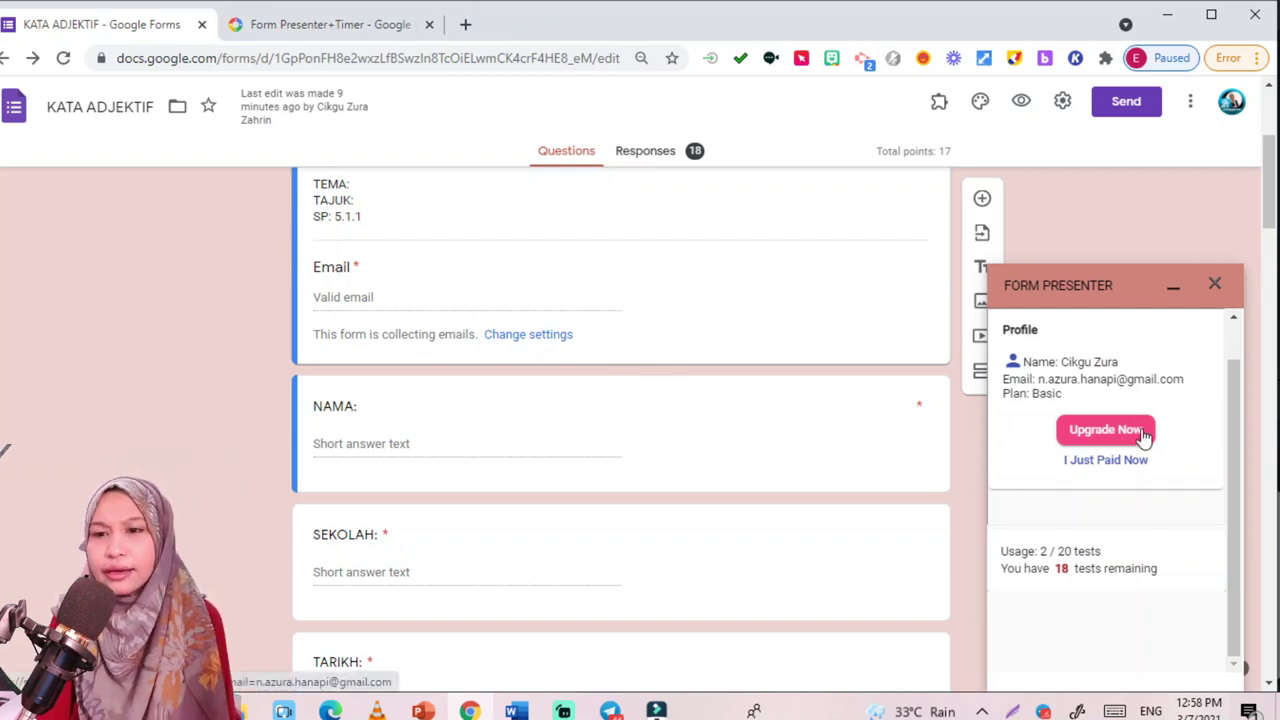
scroll(1105, 505, up, 1)
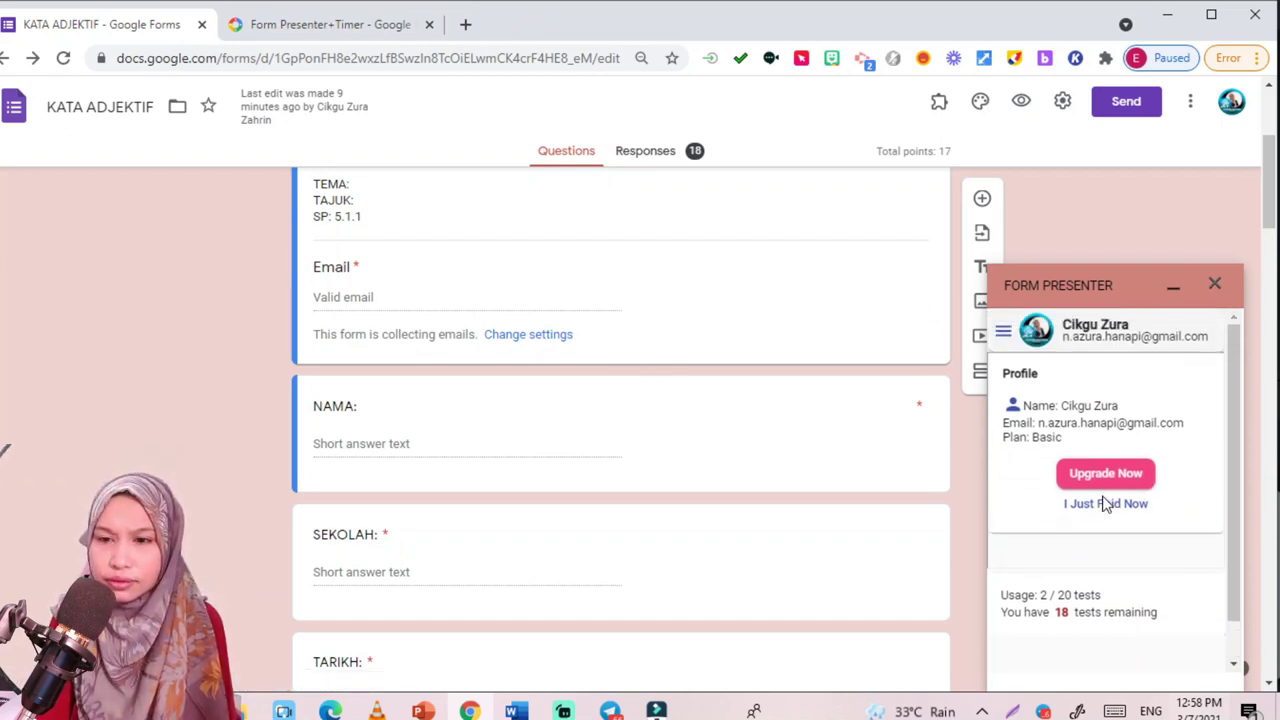
click(1003, 333)
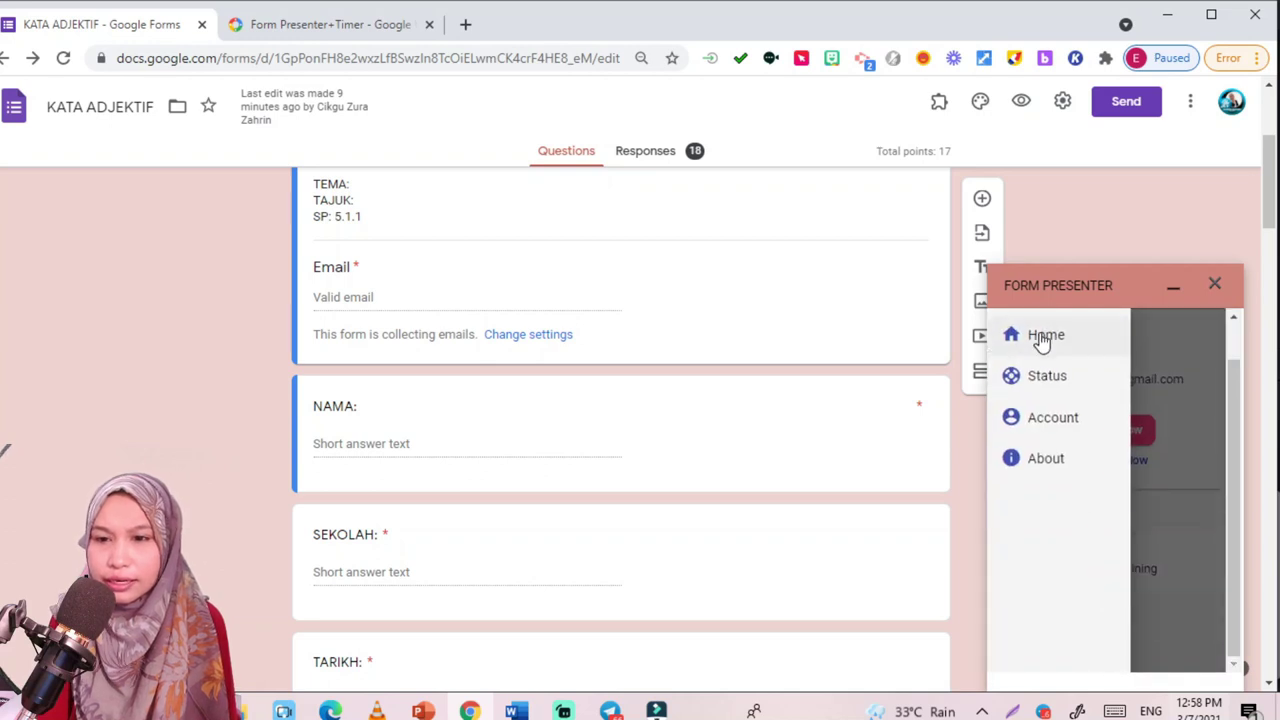
click(1041, 338)
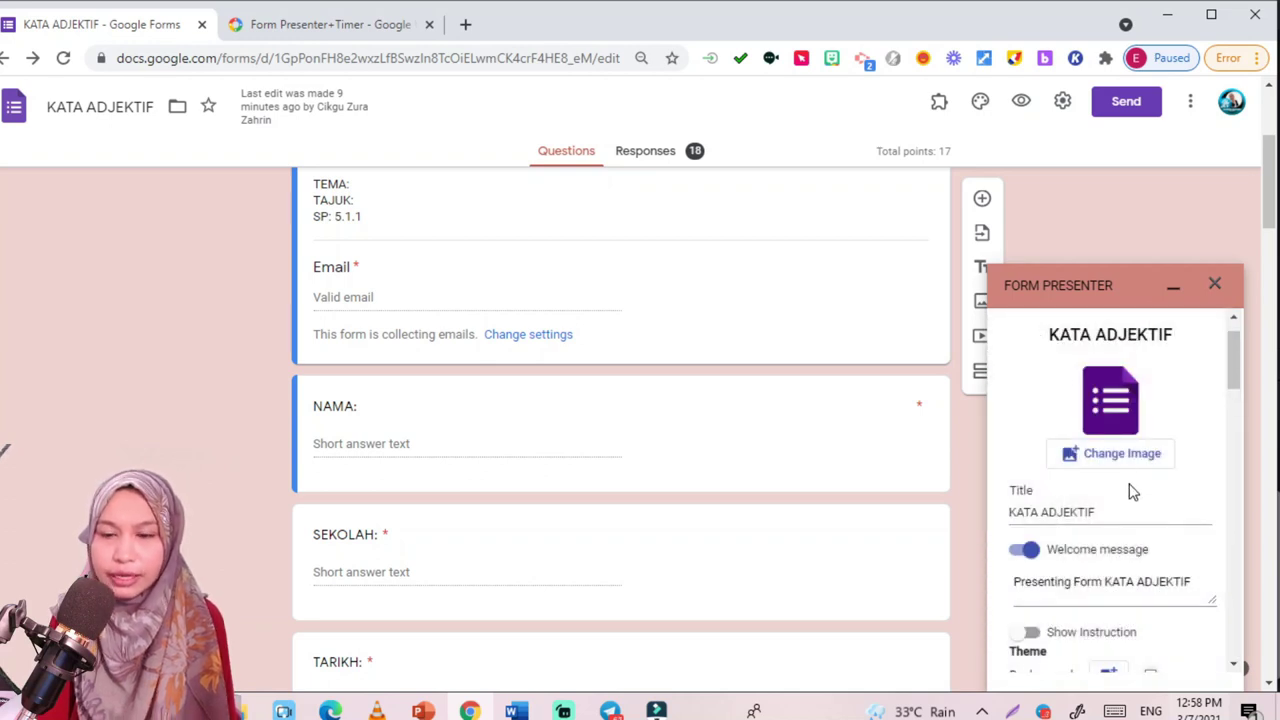
Add KUIZ in front of the presentation title so that it reads "KUIZ KATA ADJEKTIF"
scroll(1131, 491, down, 2)
click(1013, 421)
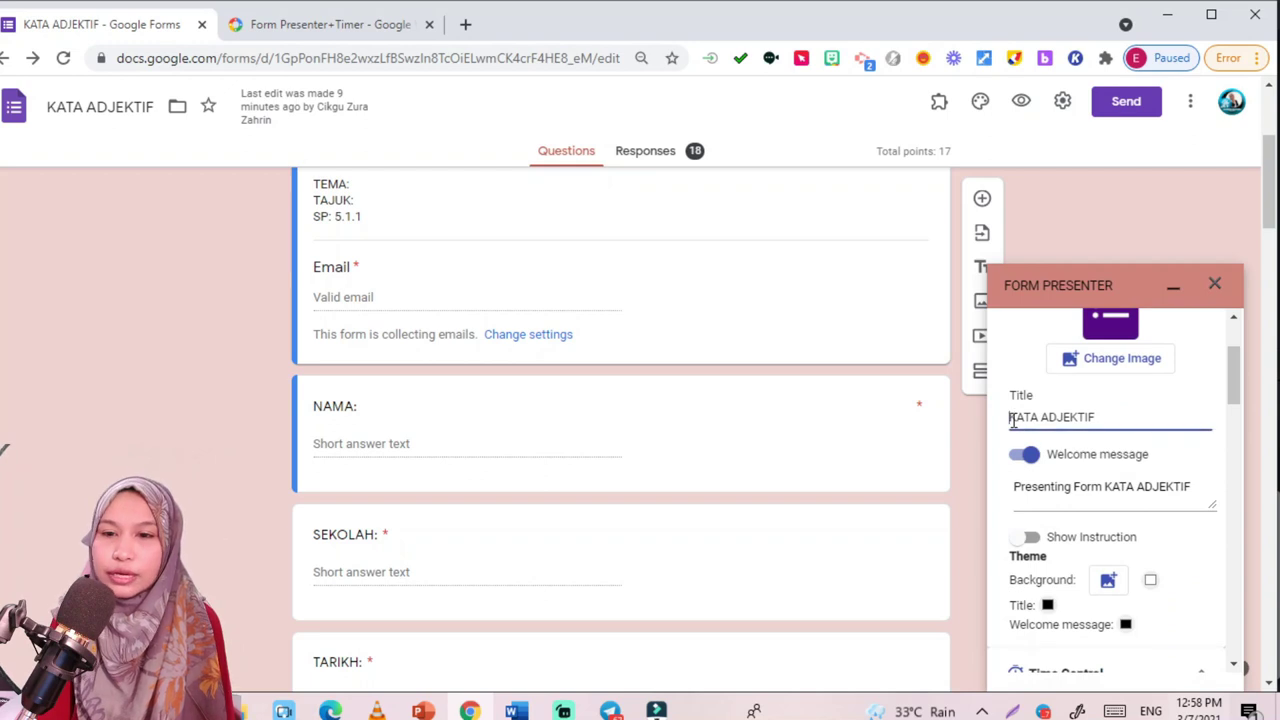
text(KUIZ)
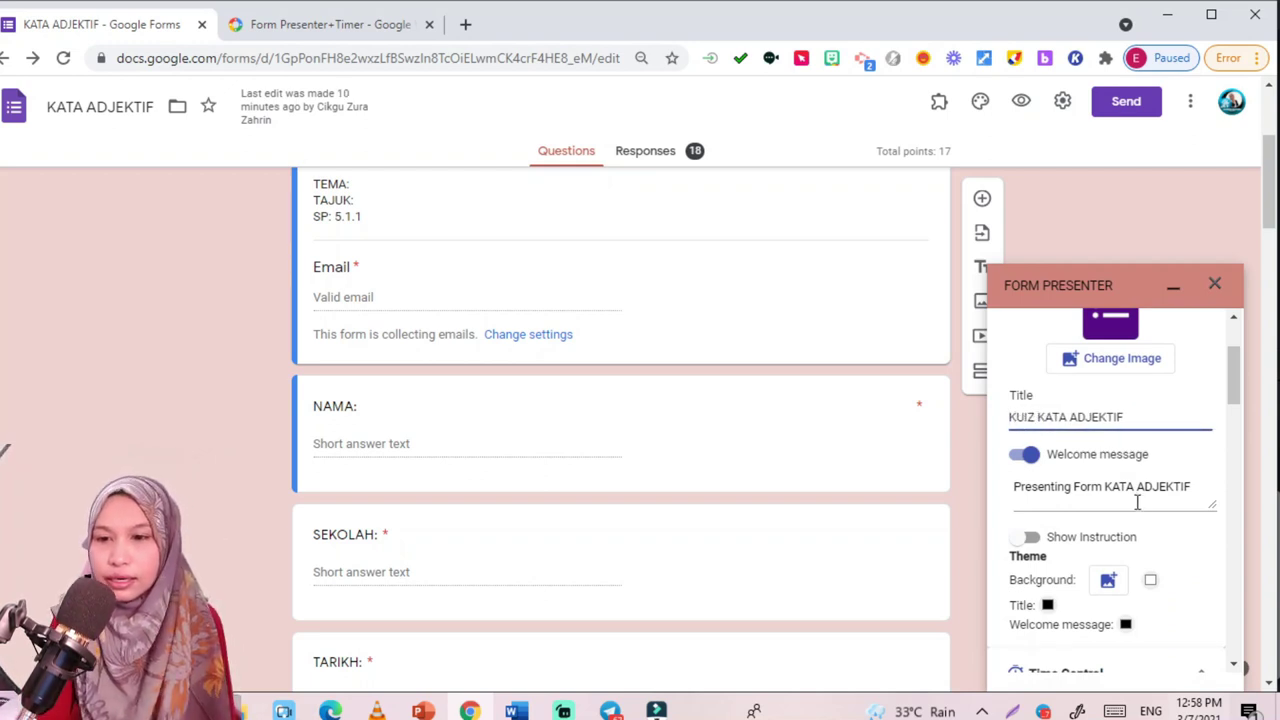
Replace the welcome message with "SELAMAT DATANG MURID-MURID KE KUIZ KATA ADJEKTIF. MURID-MURID DIKEHENDAKI UNTUK MENJAWAB KUIZ INI DALAM RUANG MASA YANG DITETAPKAN."
scroll(1140, 505, down, 2)
click(1058, 394)
drag(1027, 394, 1240, 374)
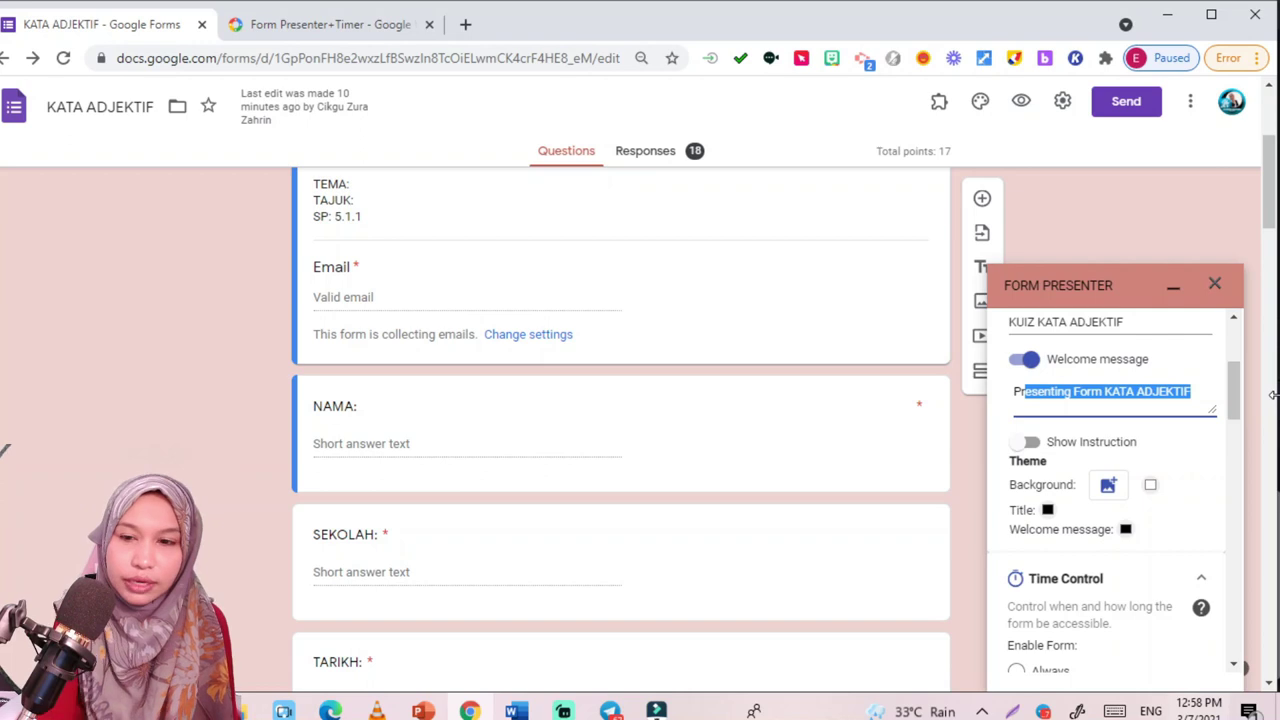
key(BackSpace)
key(BackSpace)
key(BackSpace)
text(SE)
key(BackSpace)
key(BackSpace)
text(SELAMAT)
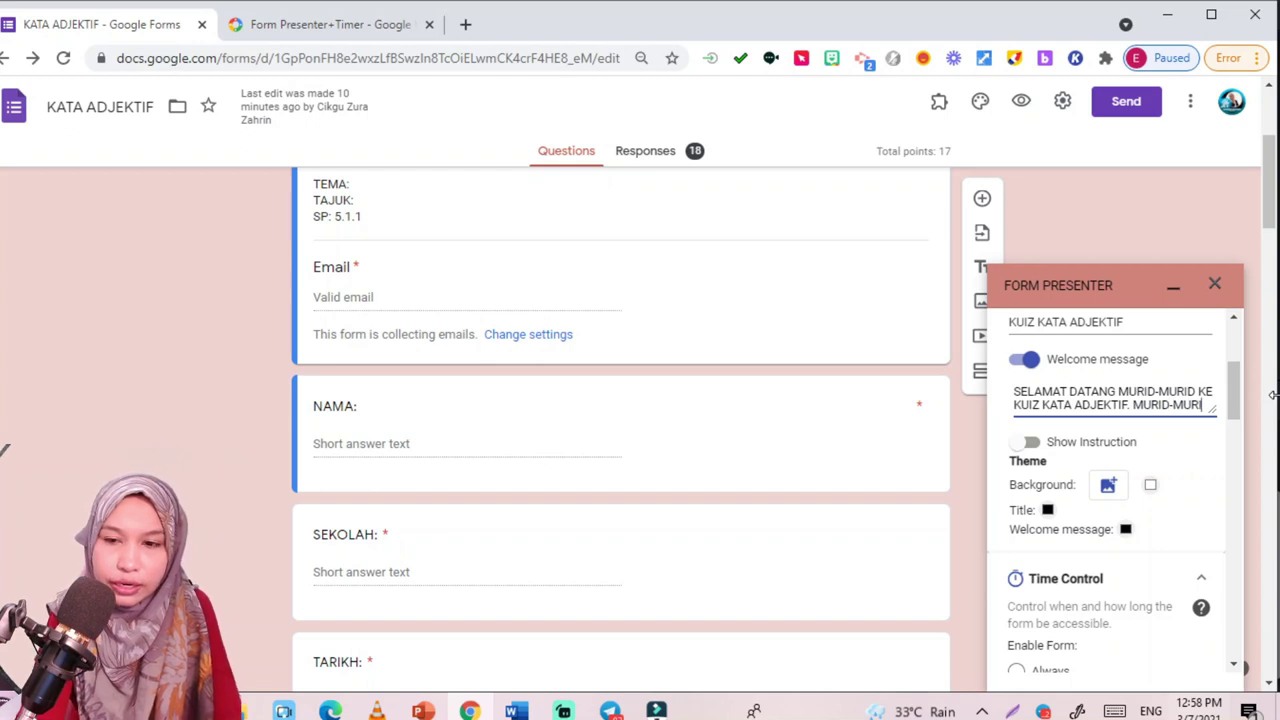
text(D FI)
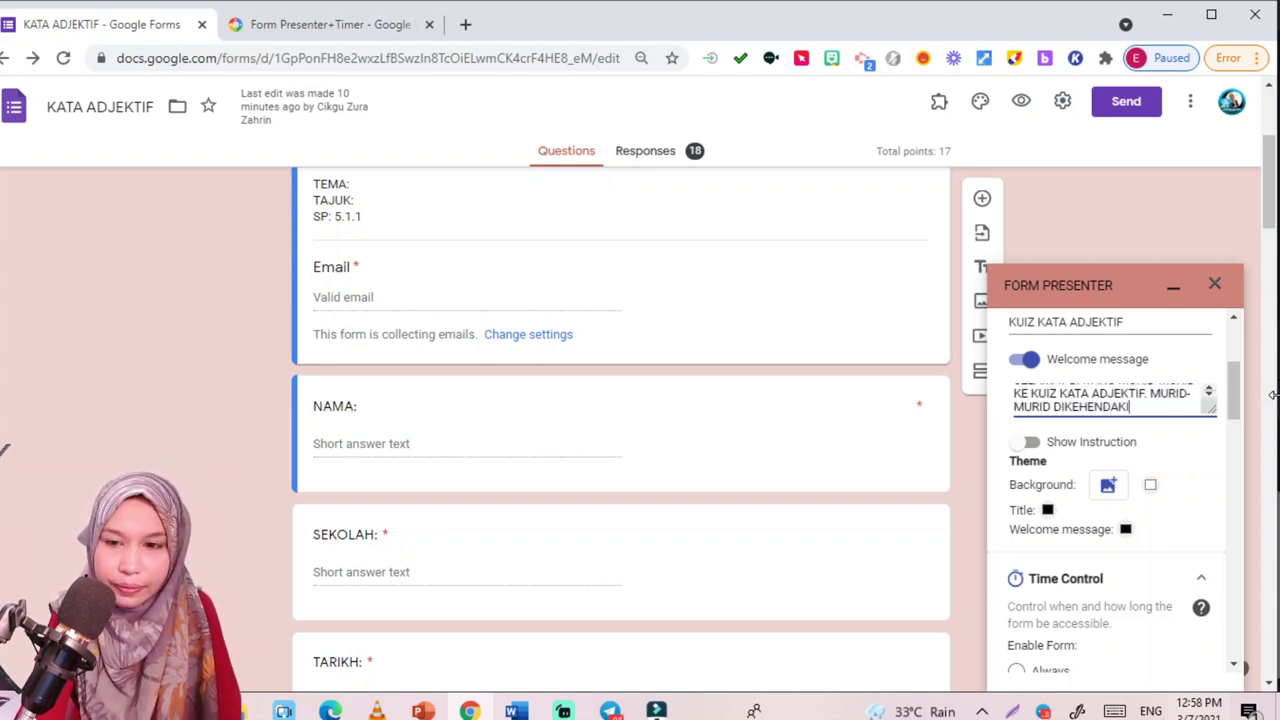
text(ENJAWAB KUIZ INI DALA)
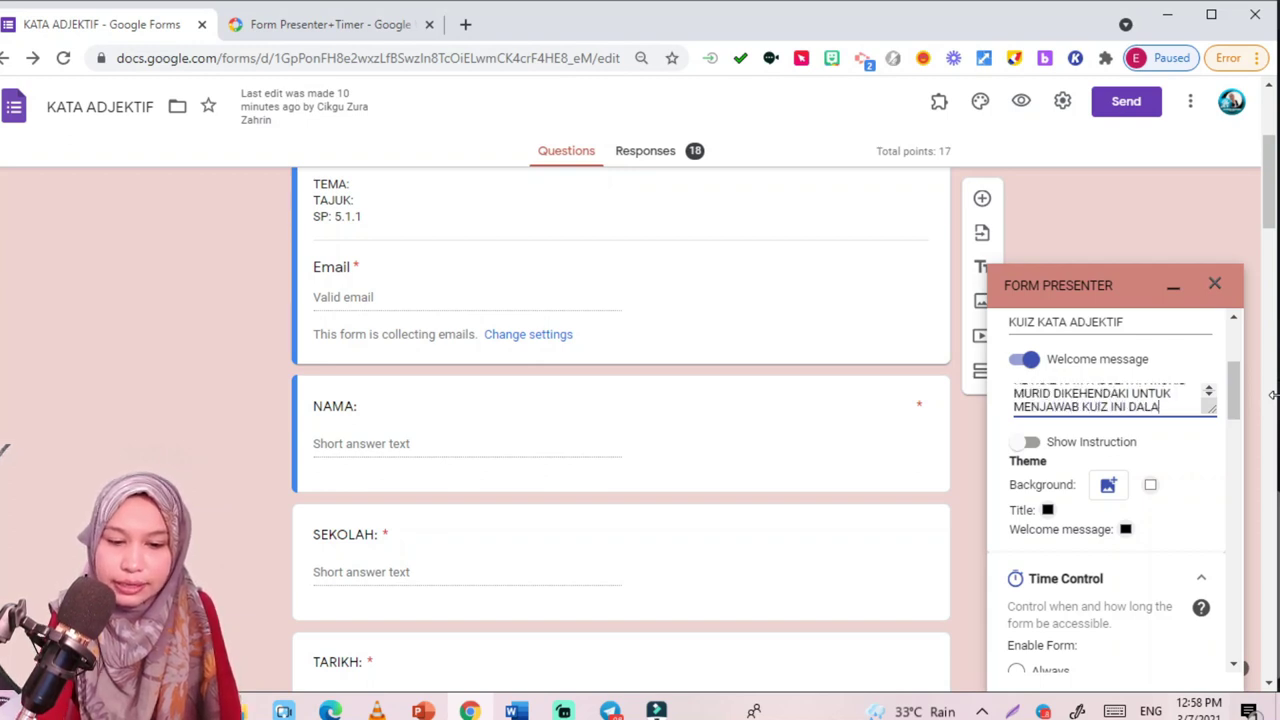
text(NG MASA YANG DITETAPKAN.)
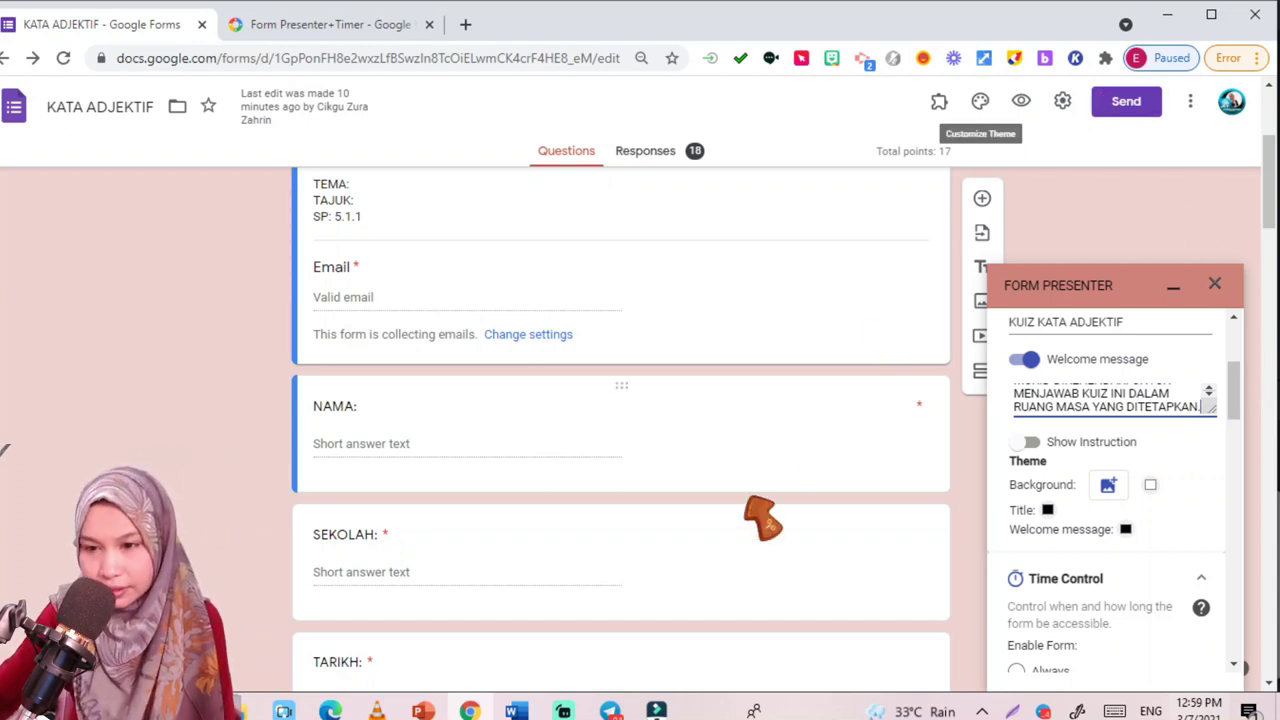
Set the theme's background to the Desktop image 360_F_390343554_mFXTy9eDIB85bnyfC40J6bFar6KRRcb4
scroll(1100, 470, down, 1)
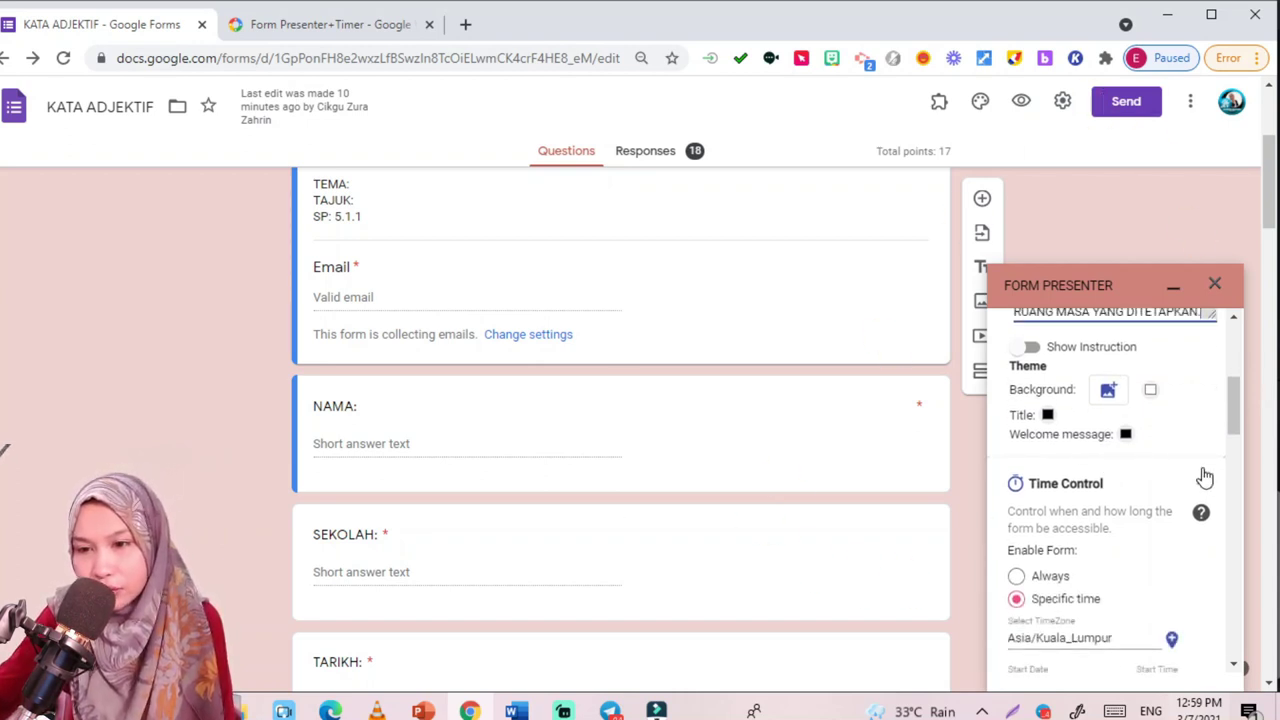
click(1107, 396)
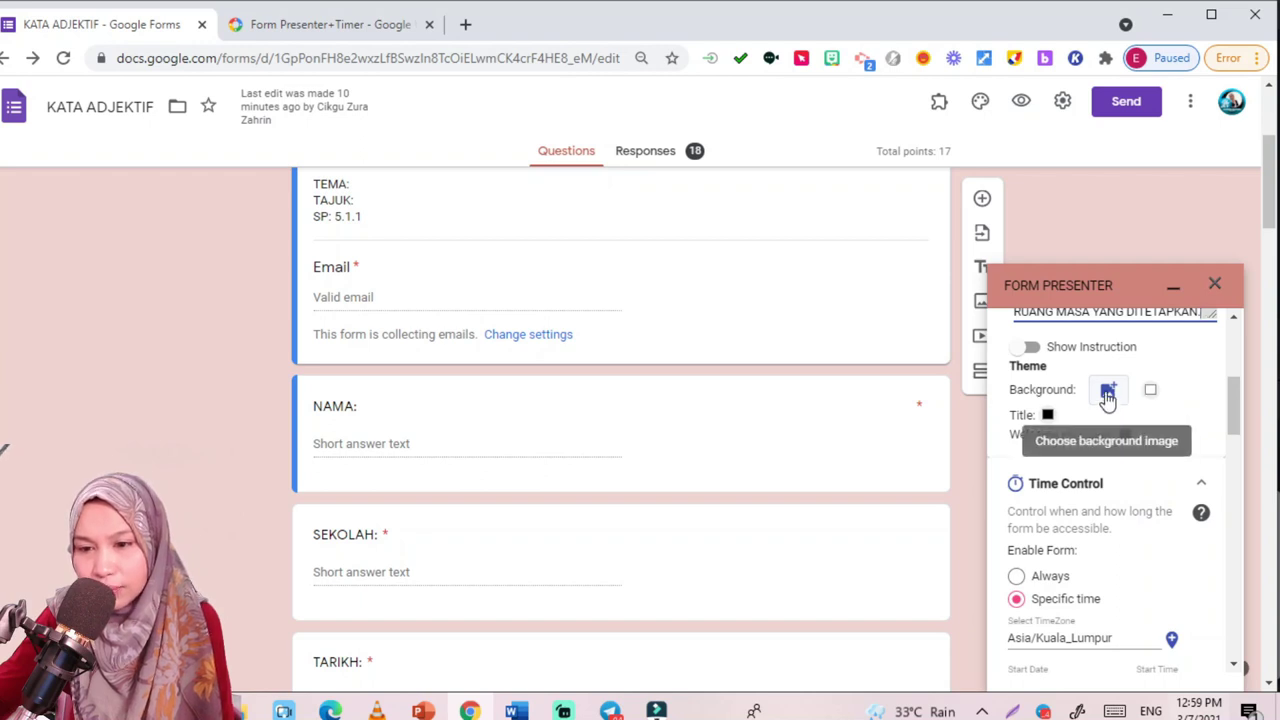
scroll(1107, 396, down, 1)
scroll(1107, 398, up, 1)
click(1110, 391)
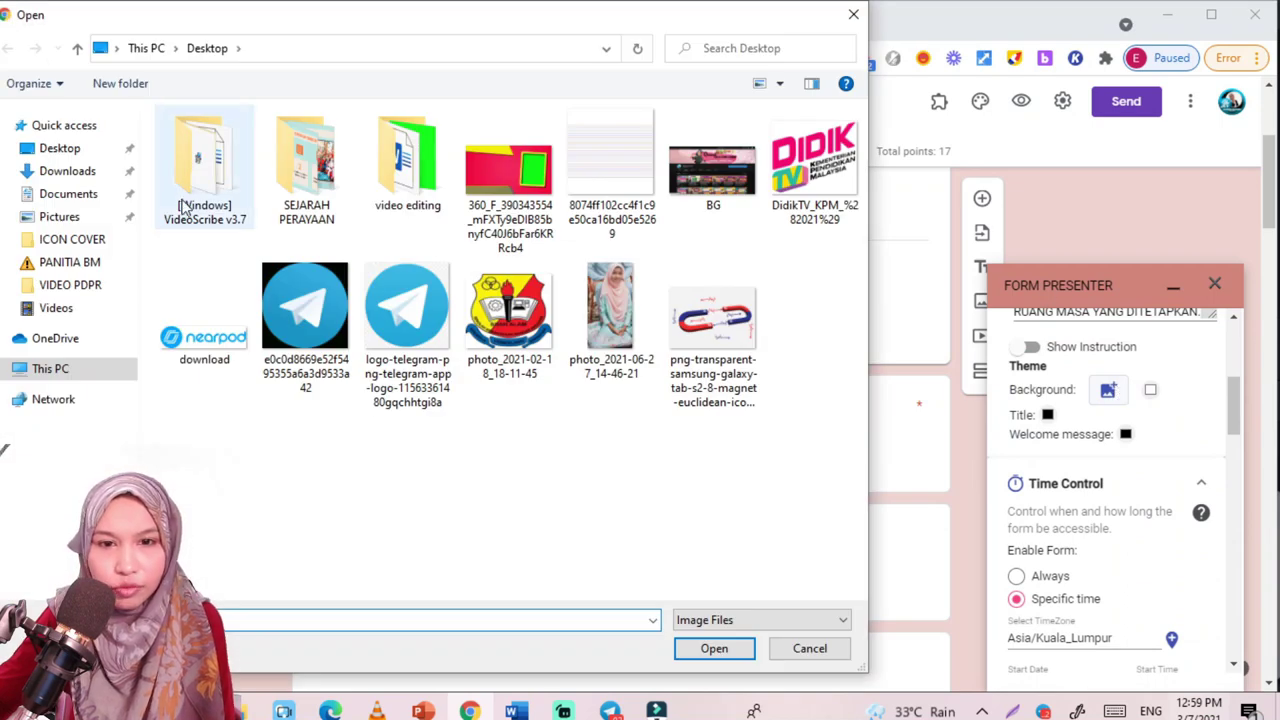
click(512, 190)
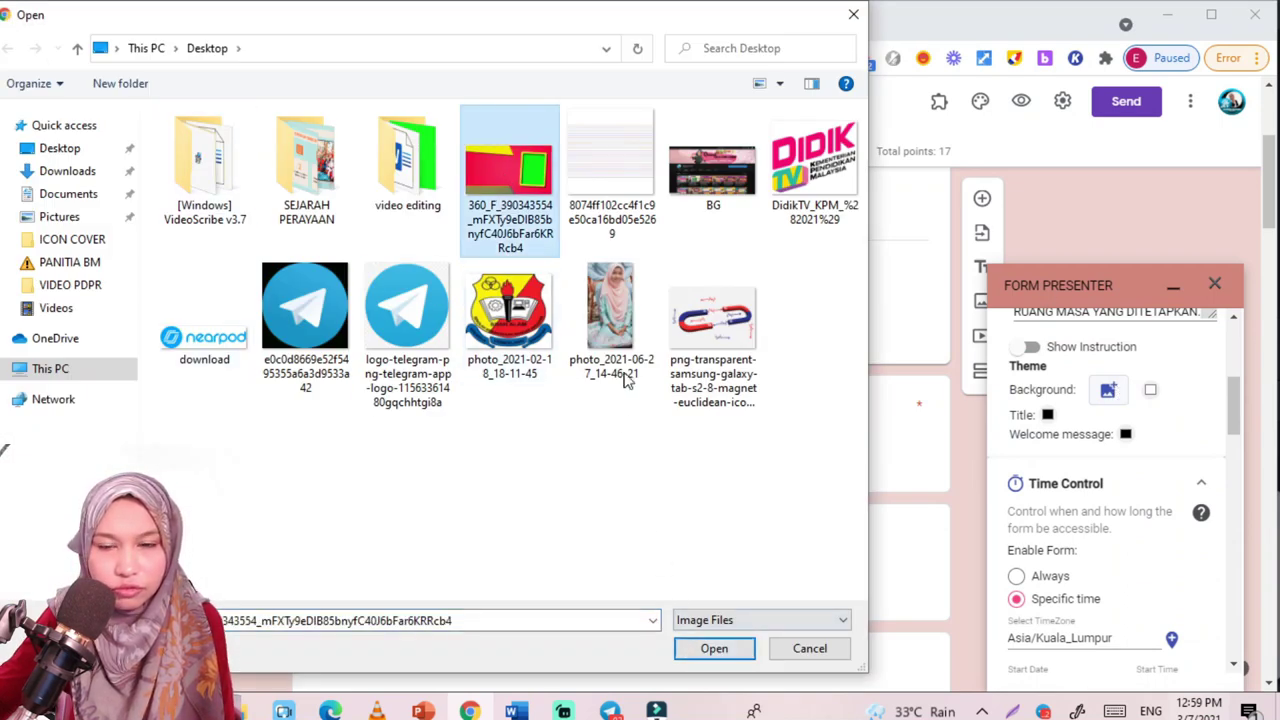
click(724, 652)
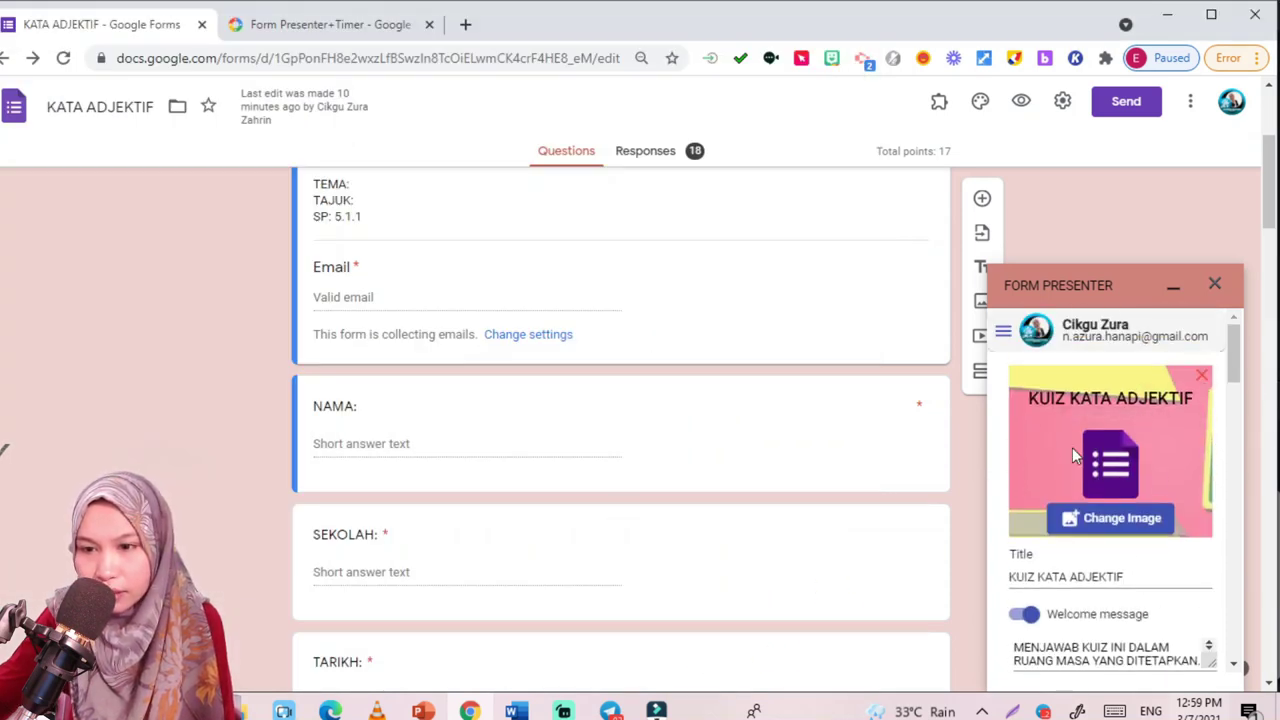
Examine the Time Control section and compare the Always and Specific time options for enabling the form
scroll(1080, 484, down, 3)
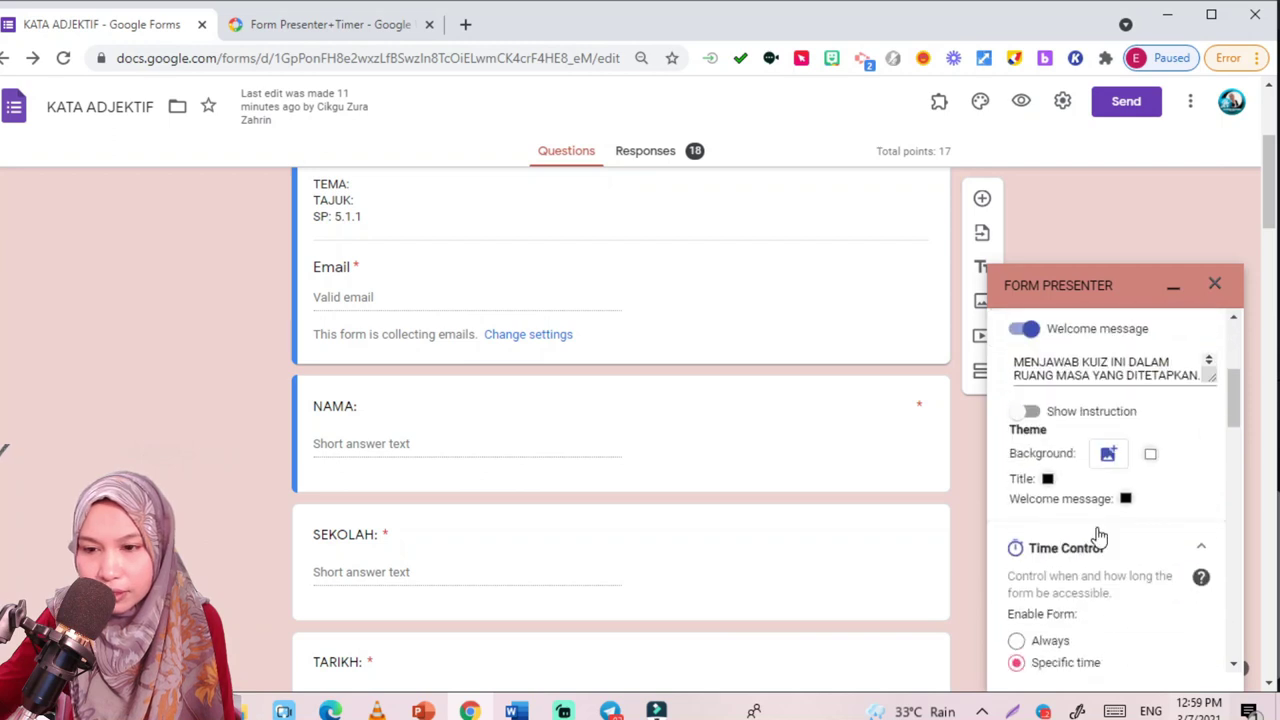
scroll(1102, 553, down, 1)
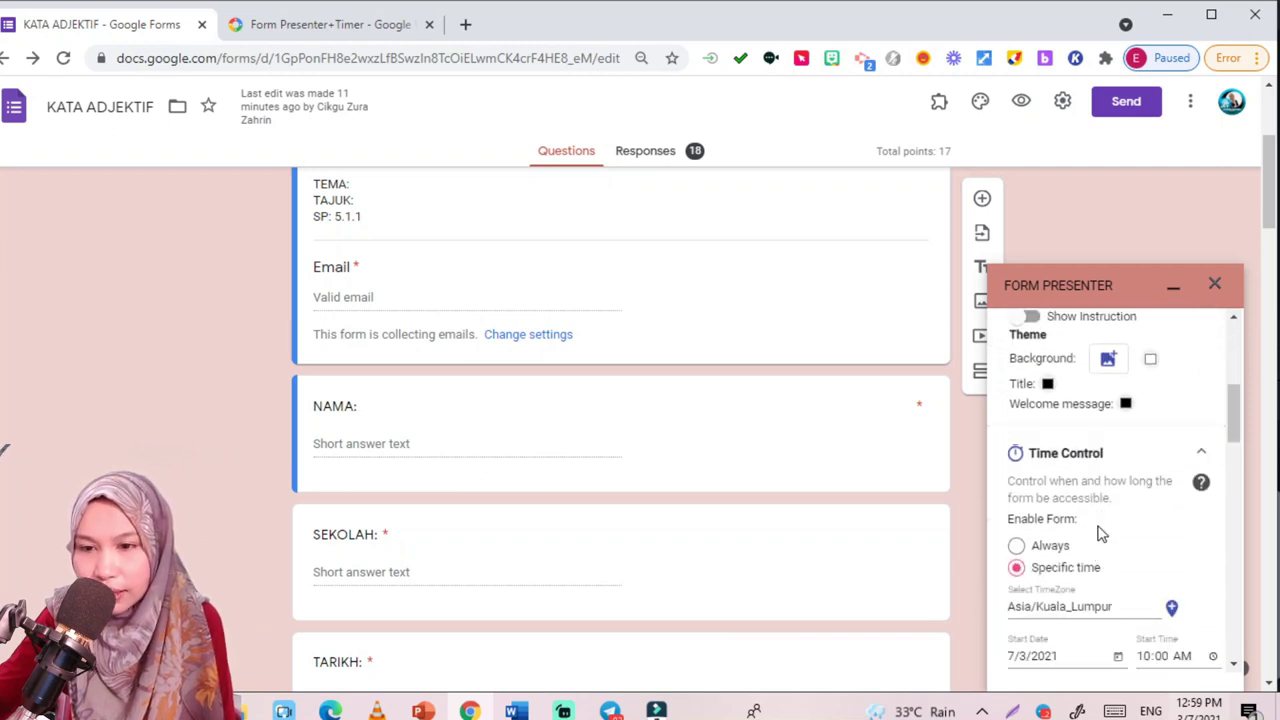
click(1199, 456)
click(1199, 456)
scroll(1194, 457, down, 2)
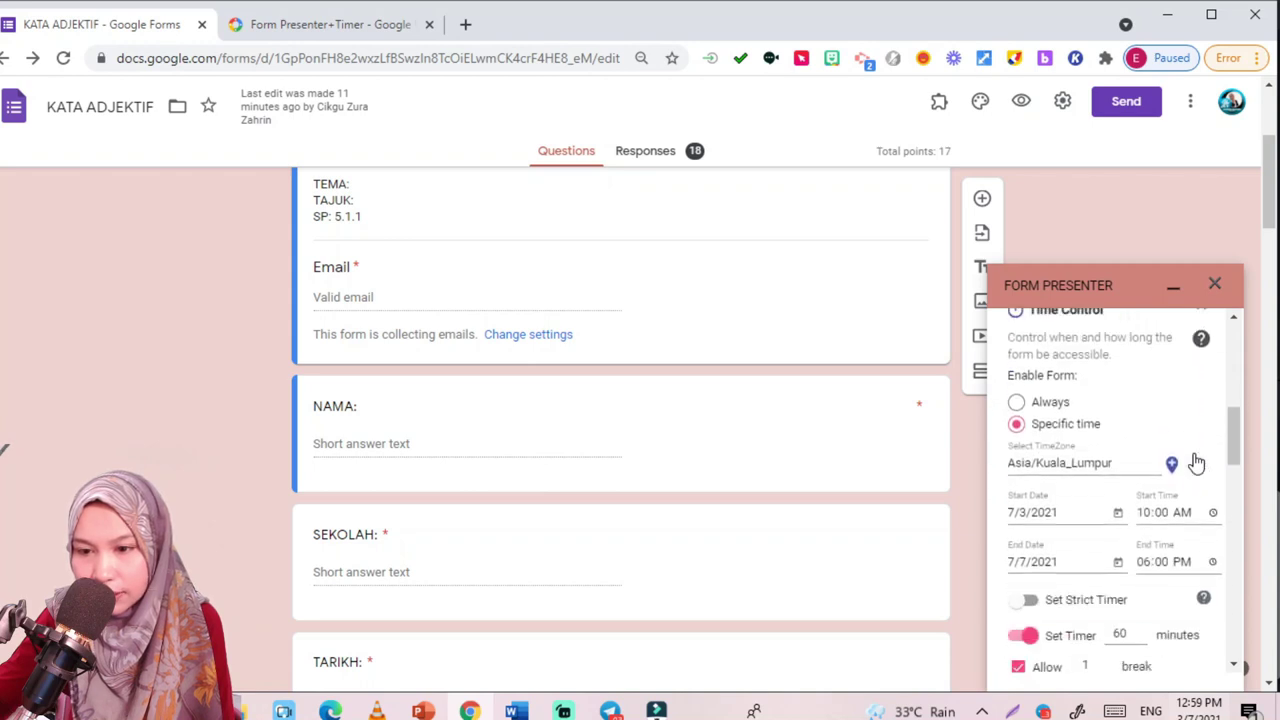
scroll(1125, 388, up, 1)
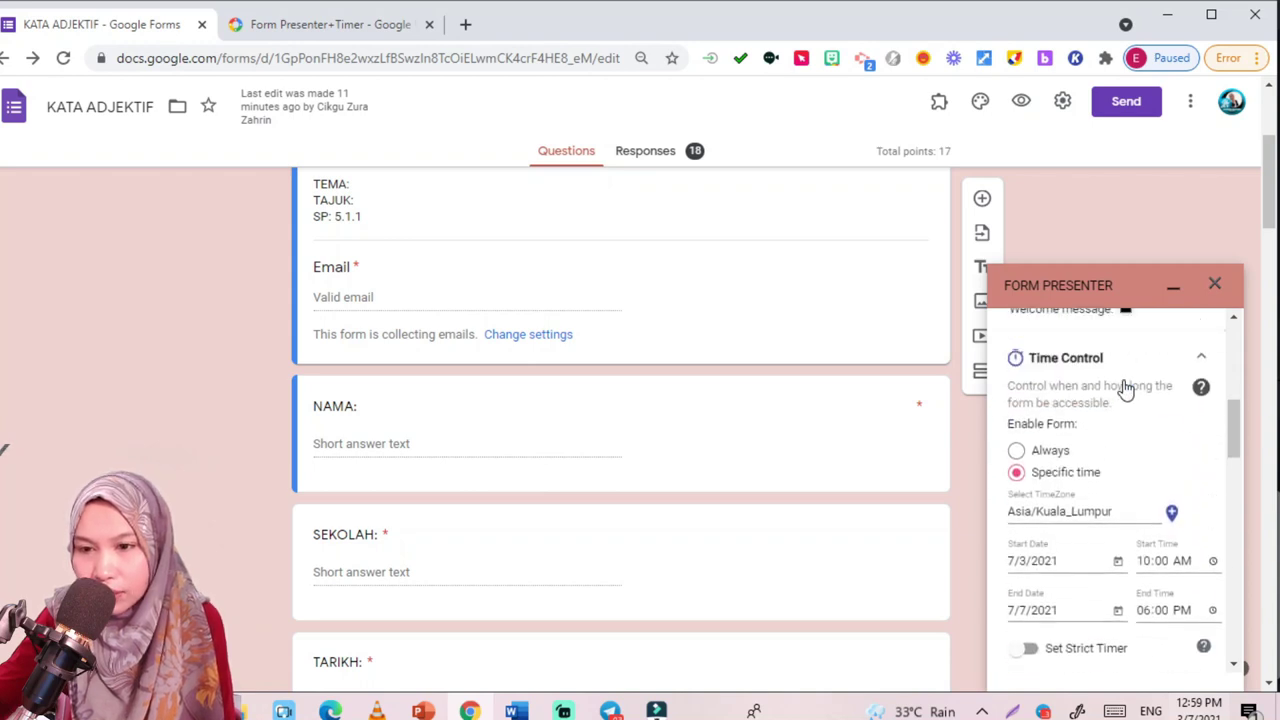
click(1034, 457)
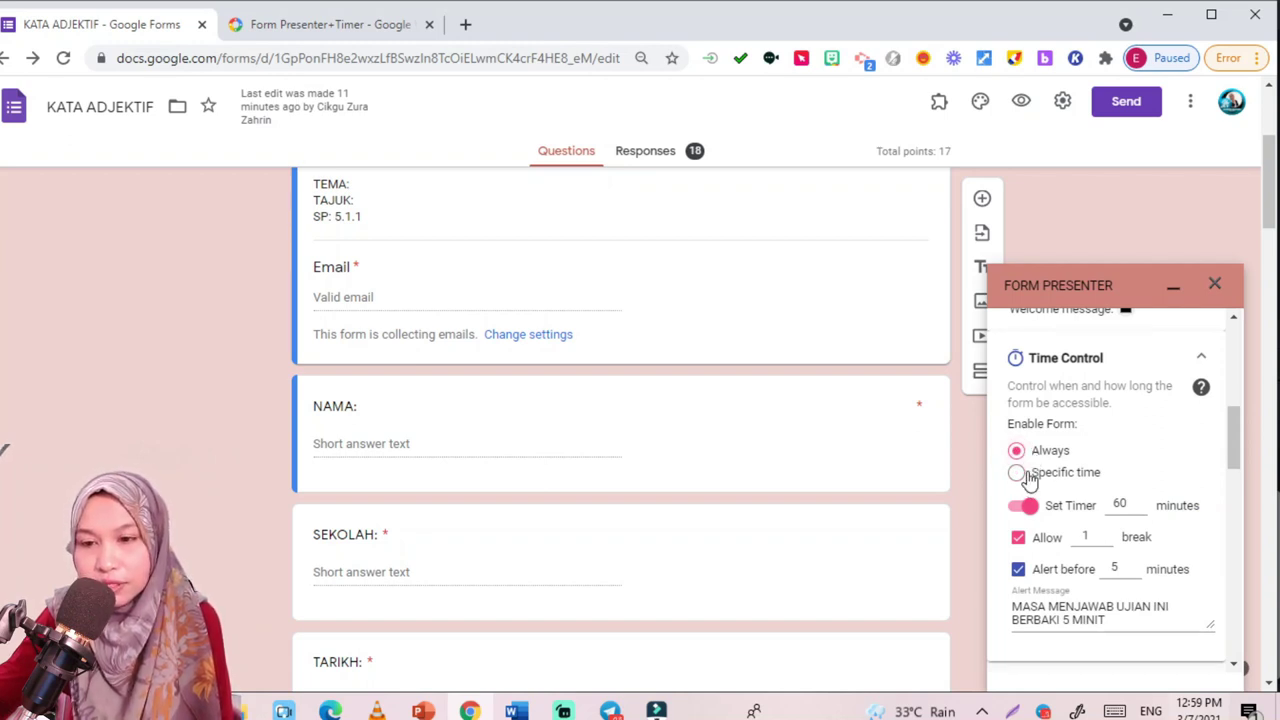
click(1029, 476)
Set the end date of the form's availability period to 7/12/2021
scroll(1128, 495, down, 1)
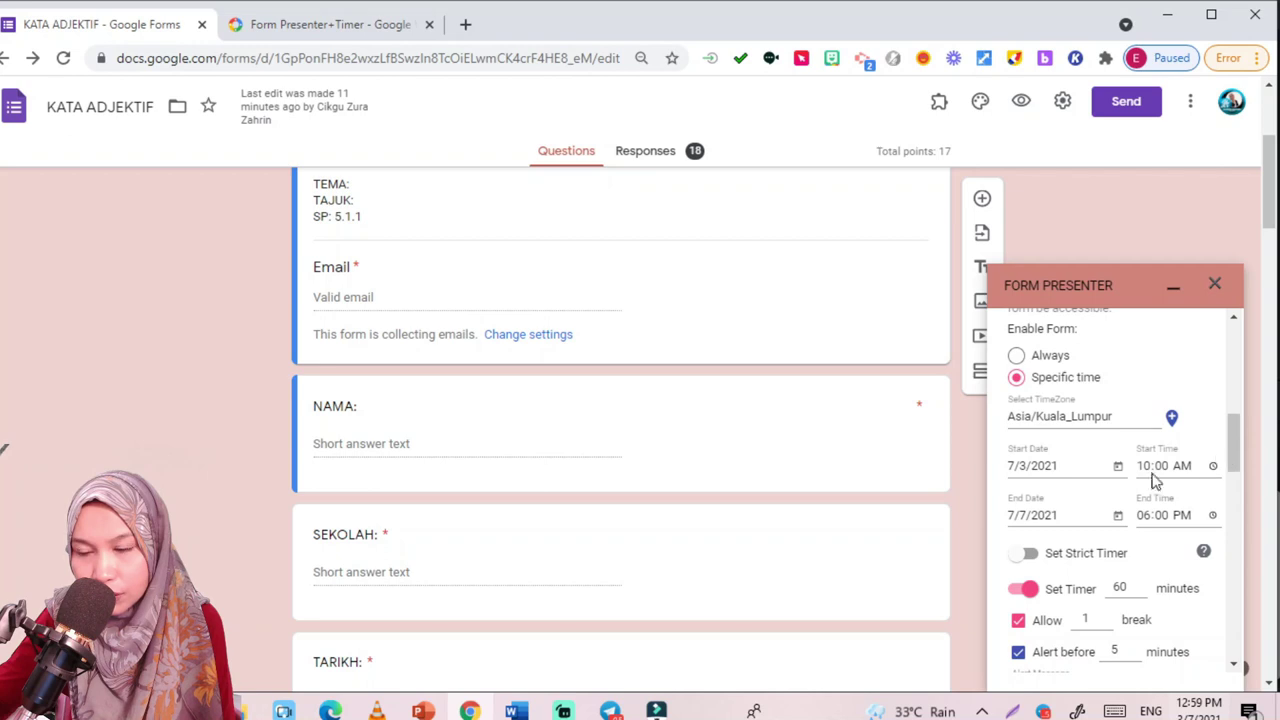
click(1118, 515)
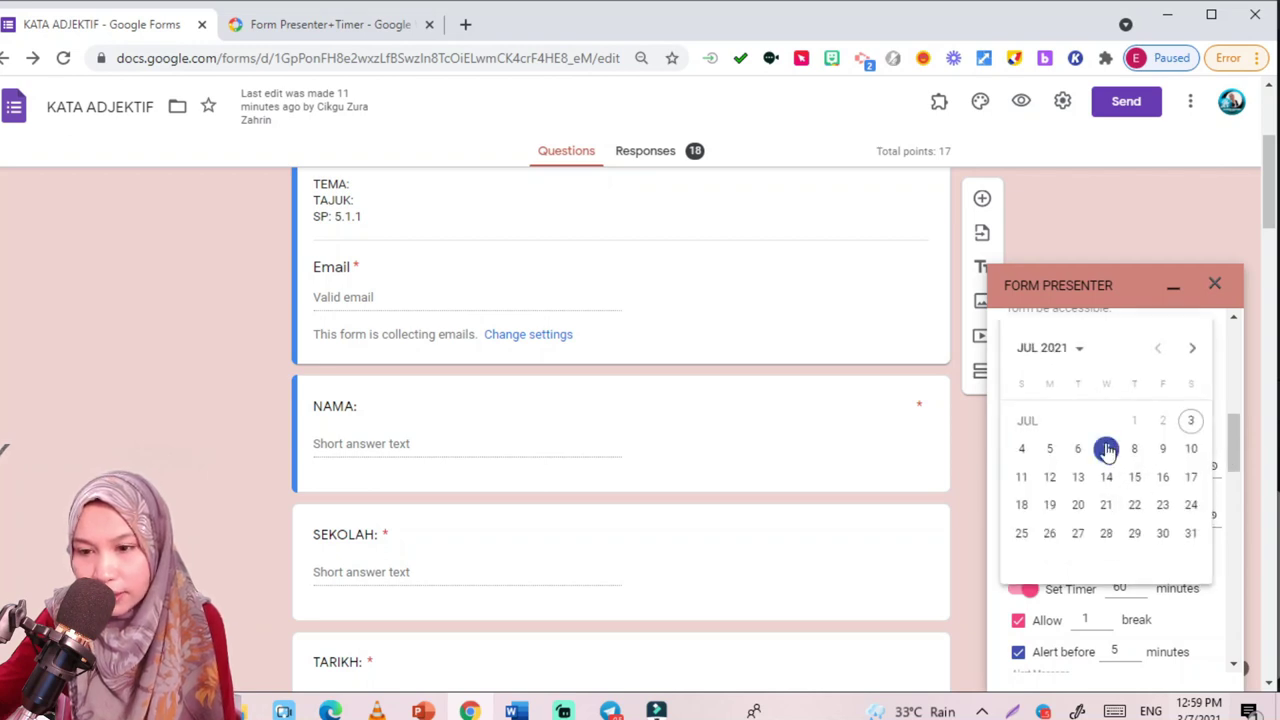
click(1107, 451)
click(1118, 515)
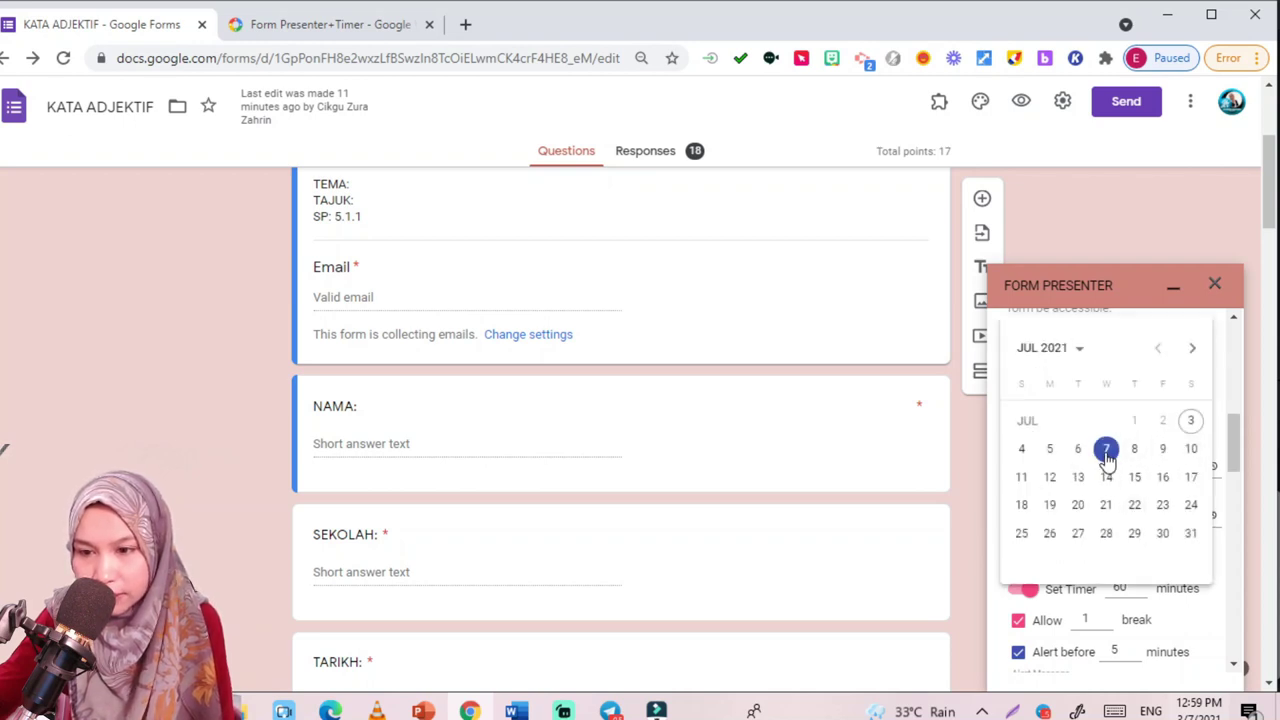
click(1047, 482)
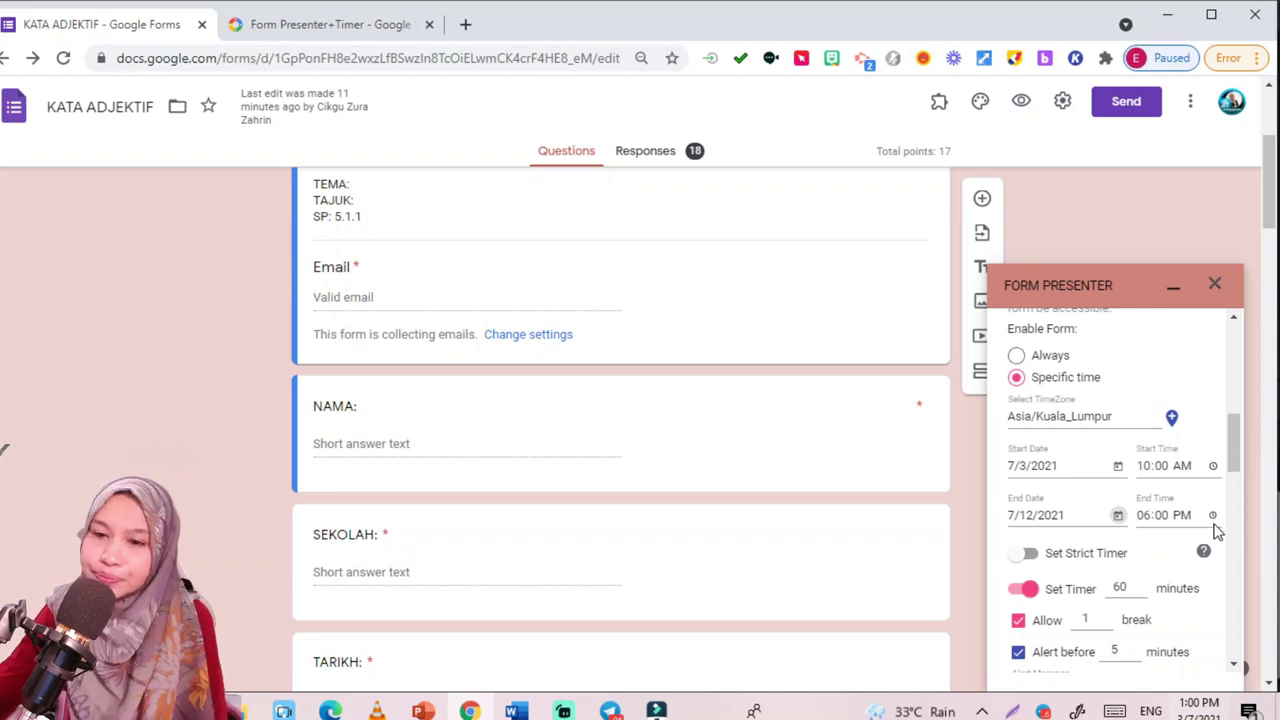
Try to enable the strict timer, and turn the regular Set Timer option back on
click(1057, 566)
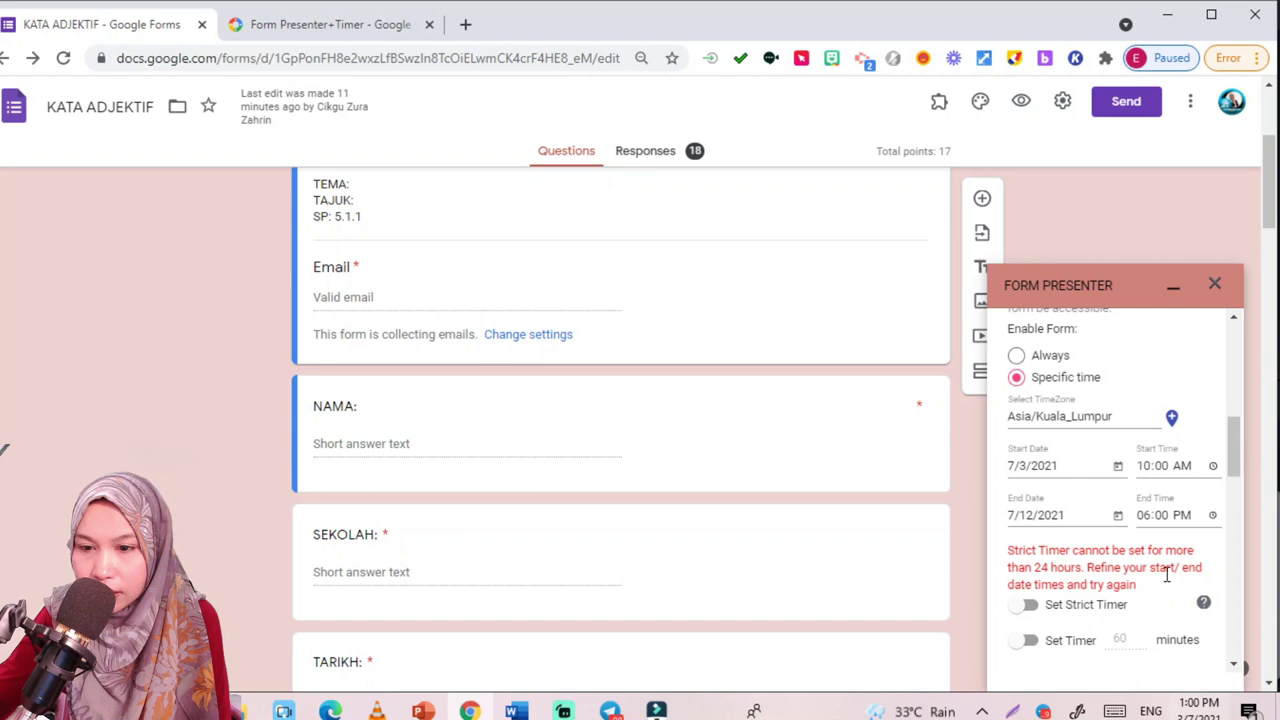
scroll(1166, 575, down, 1)
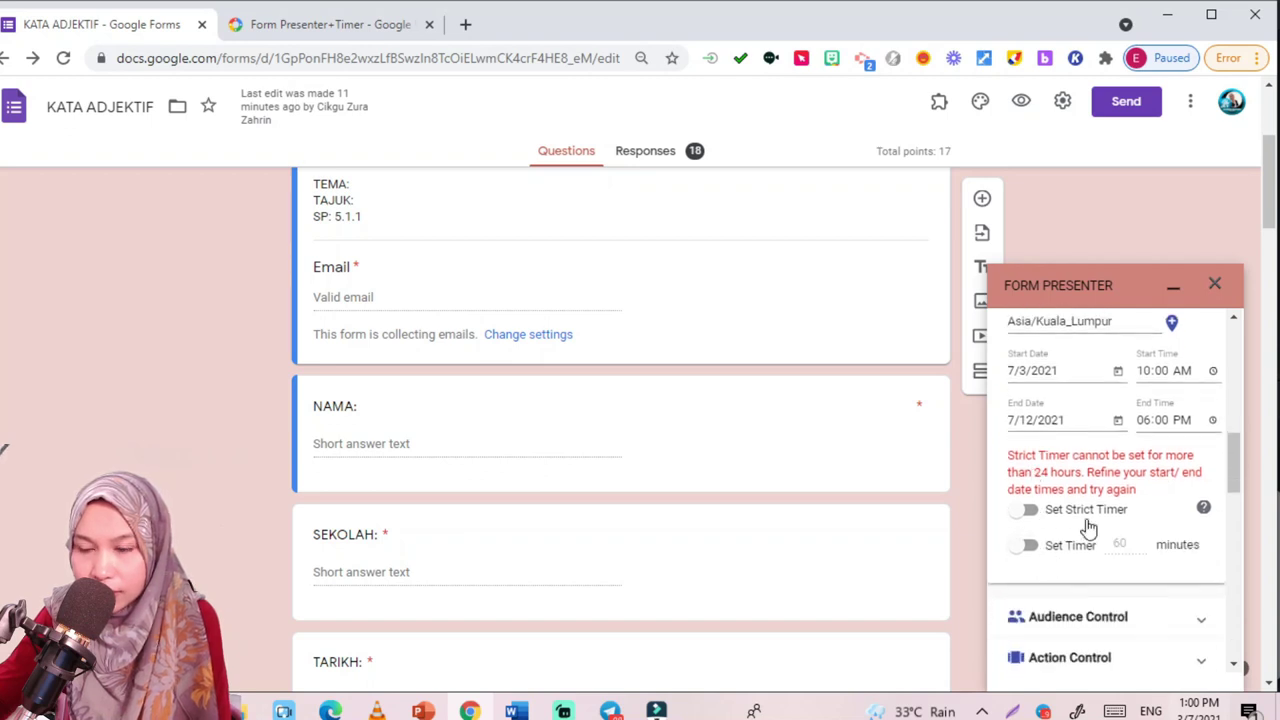
click(1048, 551)
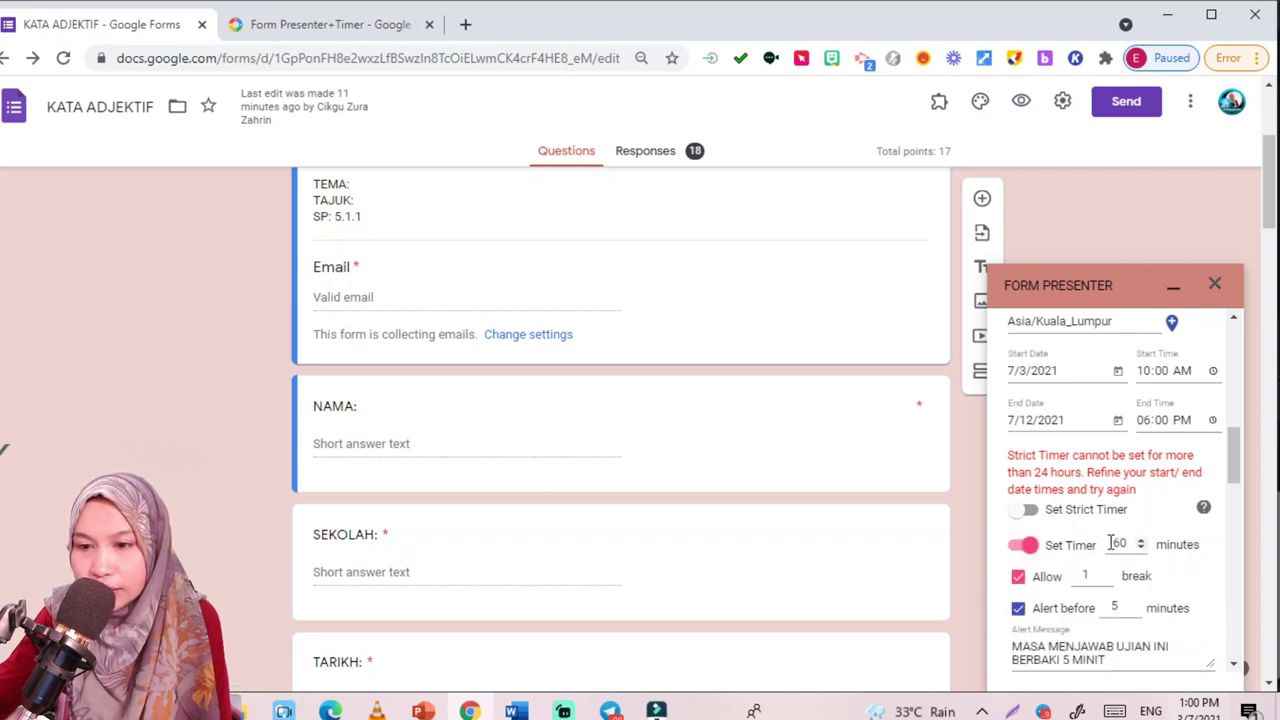
Set the timer's allowed breaks to 2, and switch the advance alert off and on again
scroll(1112, 543, down, 1)
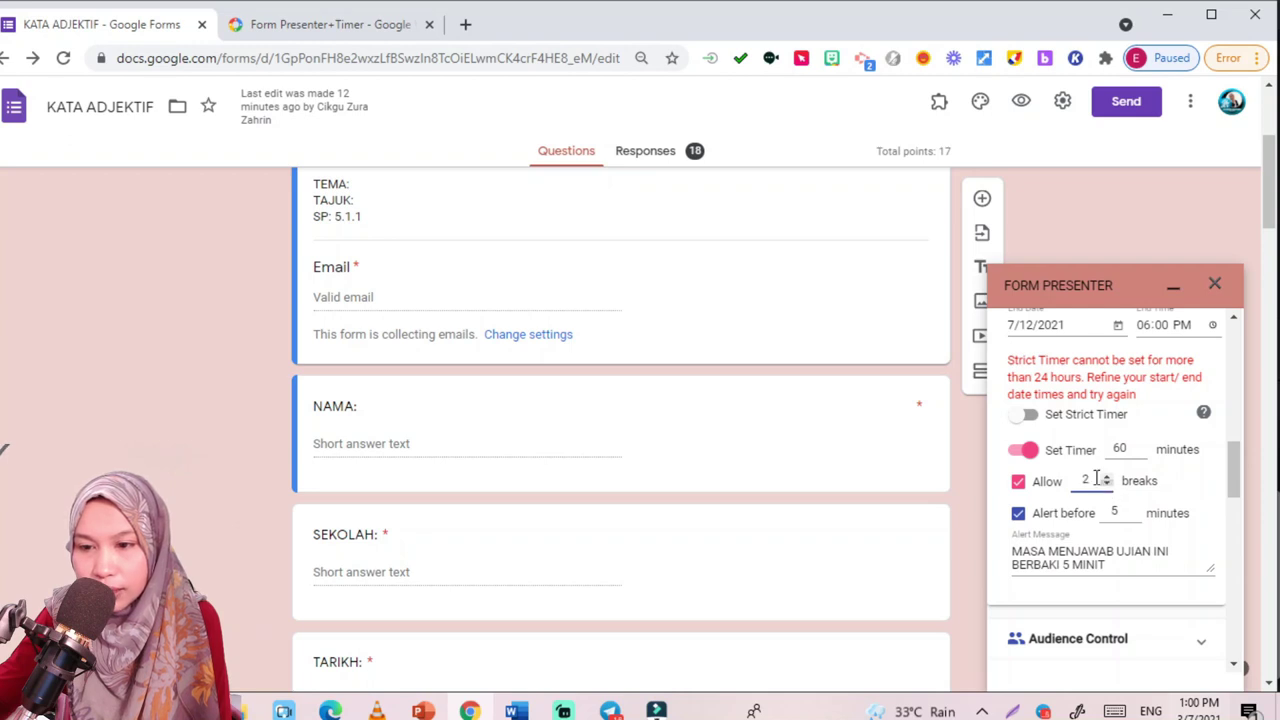
click(1024, 515)
click(1024, 515)
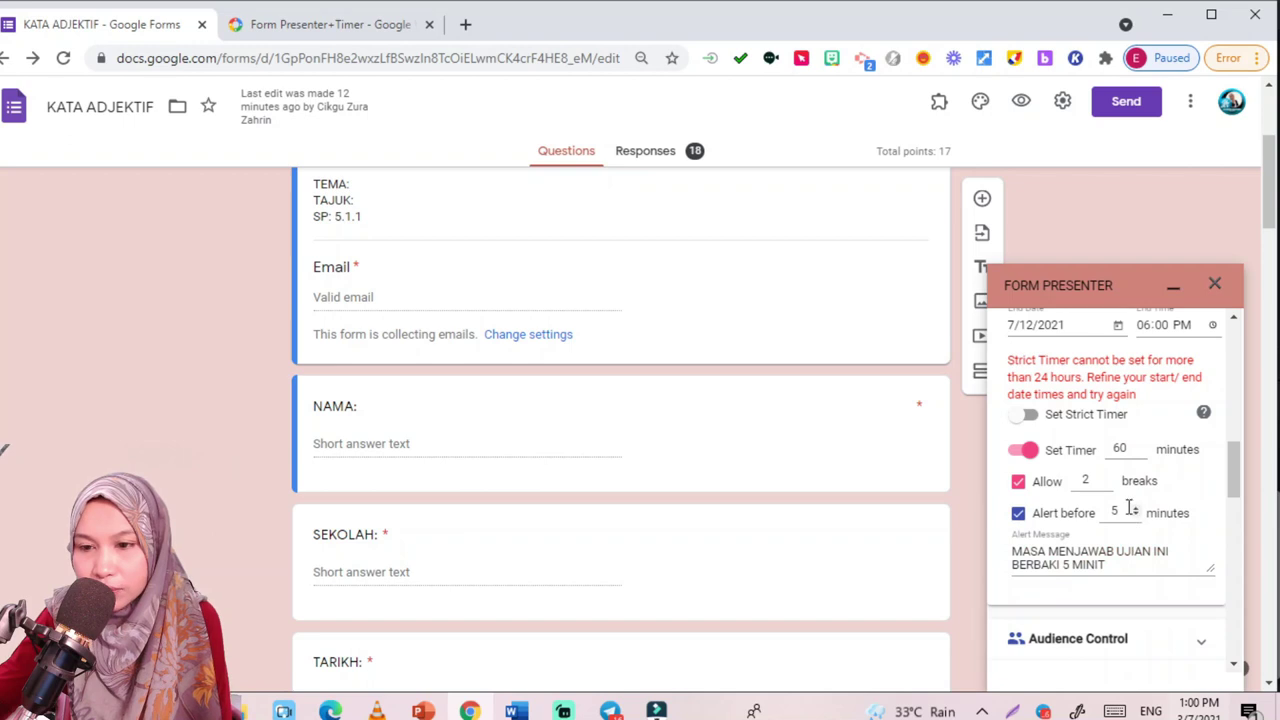
Replace the timer's alert message with "UJIAN INI AKAN TAMAT DALAM MASA 5 MINIT."
click(1108, 564)
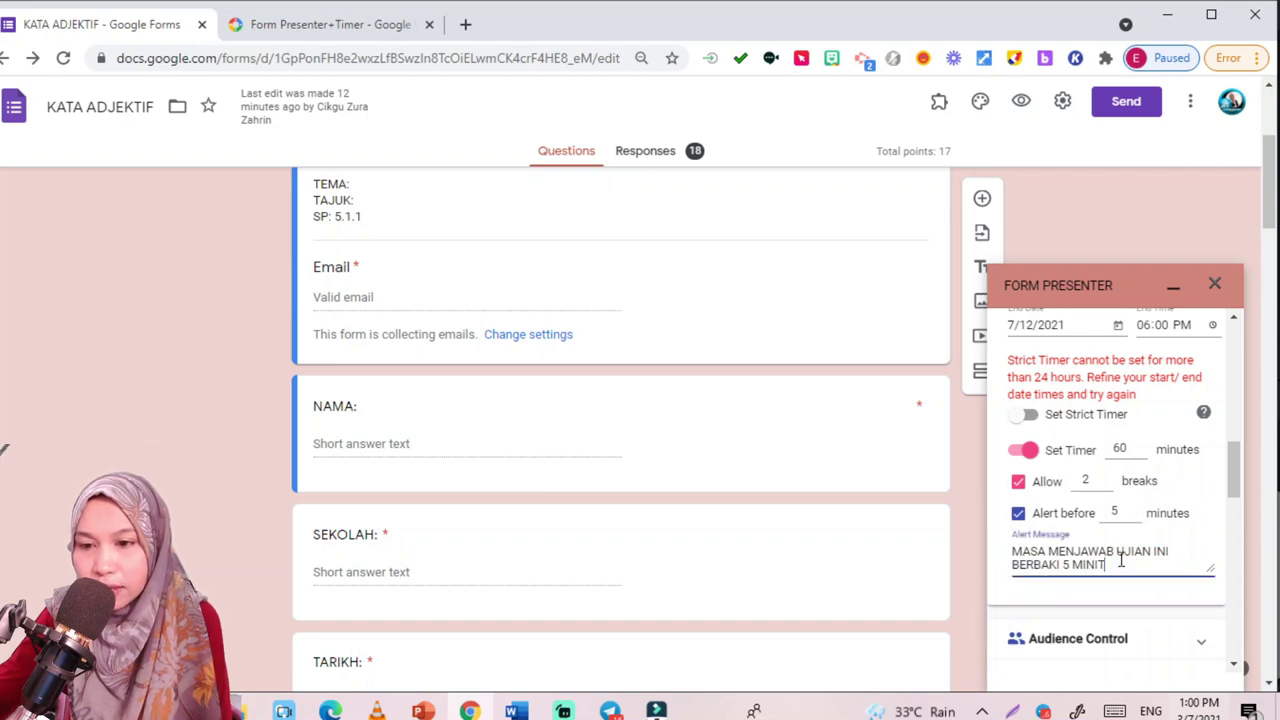
scroll(1118, 560, down, 1)
drag(1080, 470, 1005, 462)
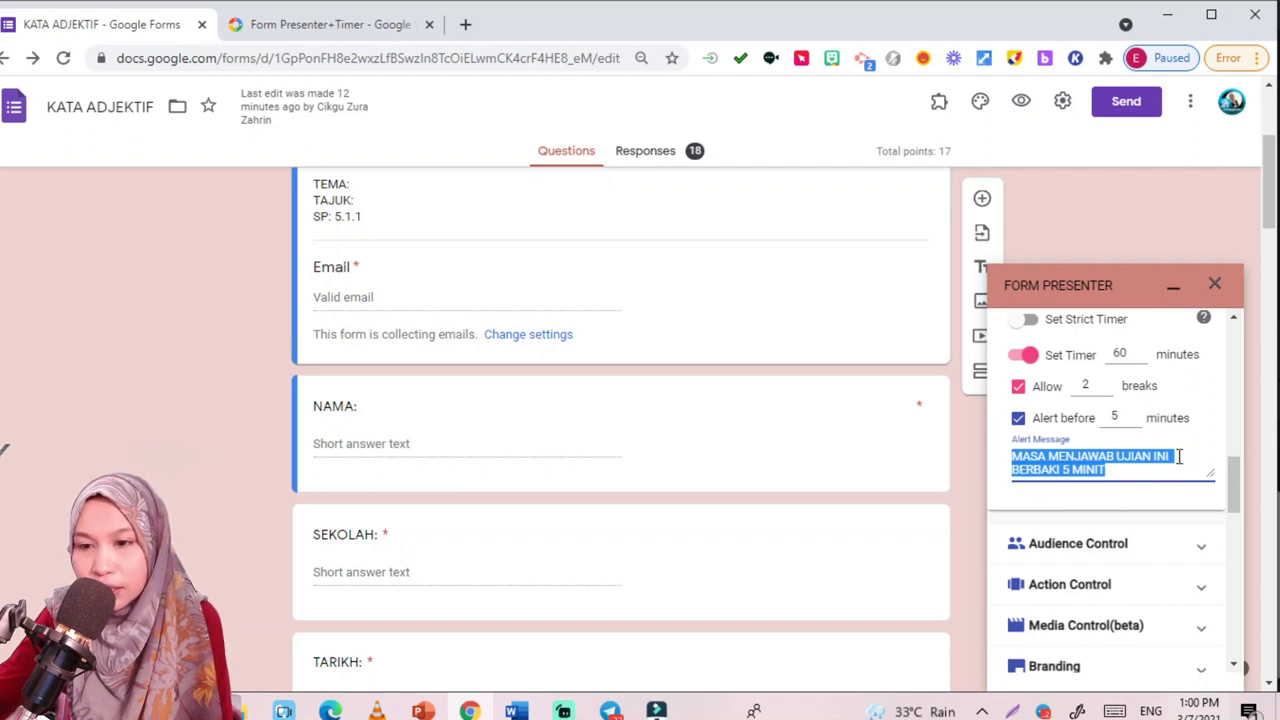
click(1117, 471)
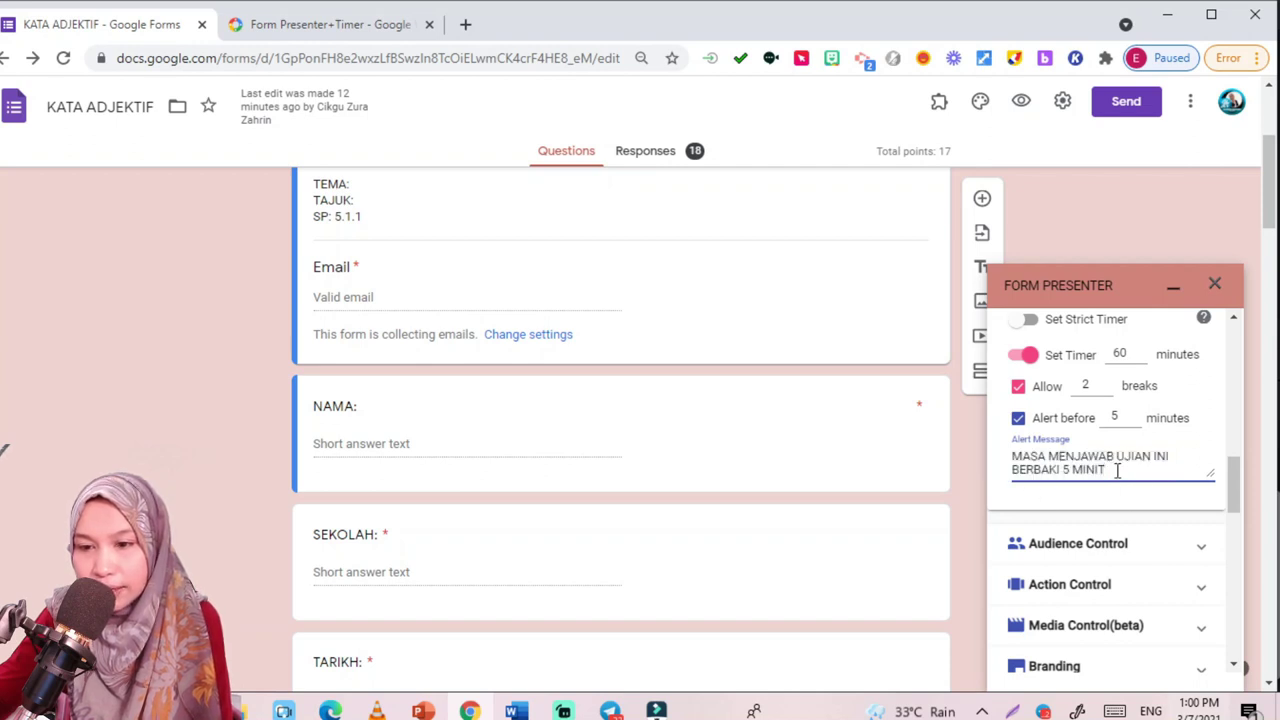
scroll(1117, 471, down, 1)
scroll(1117, 470, up, 1)
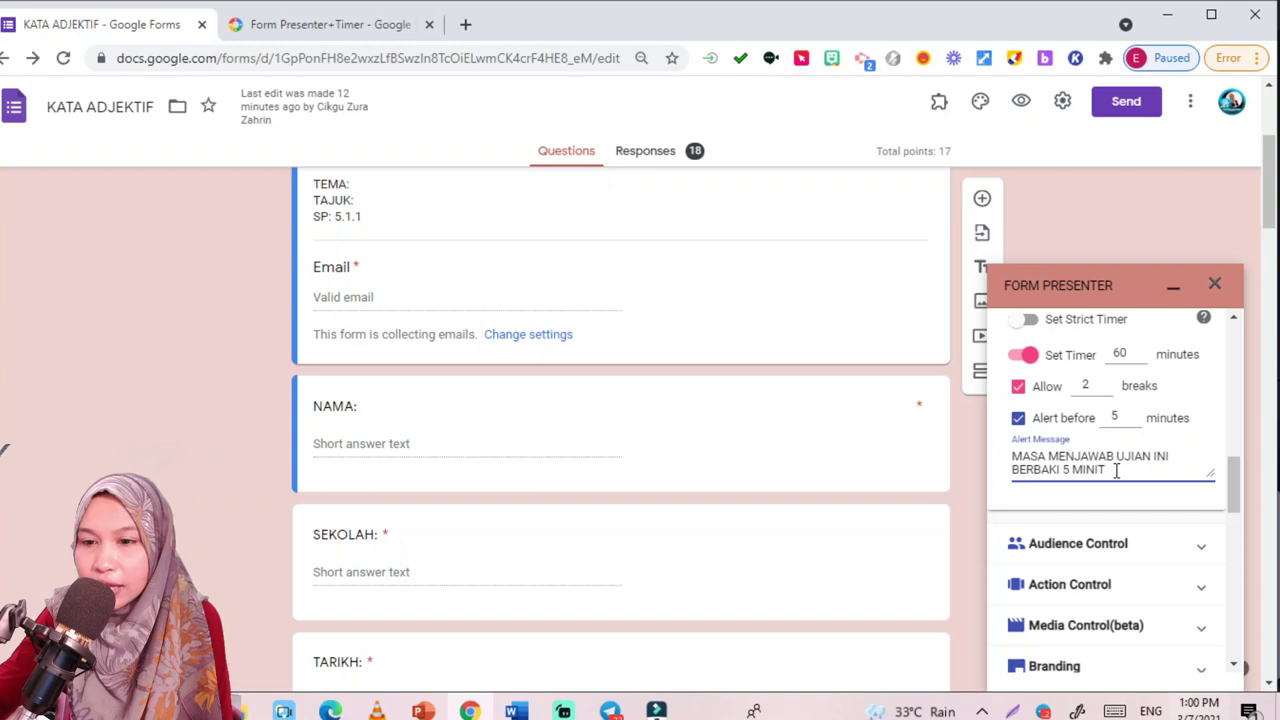
drag(1110, 468, 1005, 465)
text(UJIAN INI AKAN TAMAT)
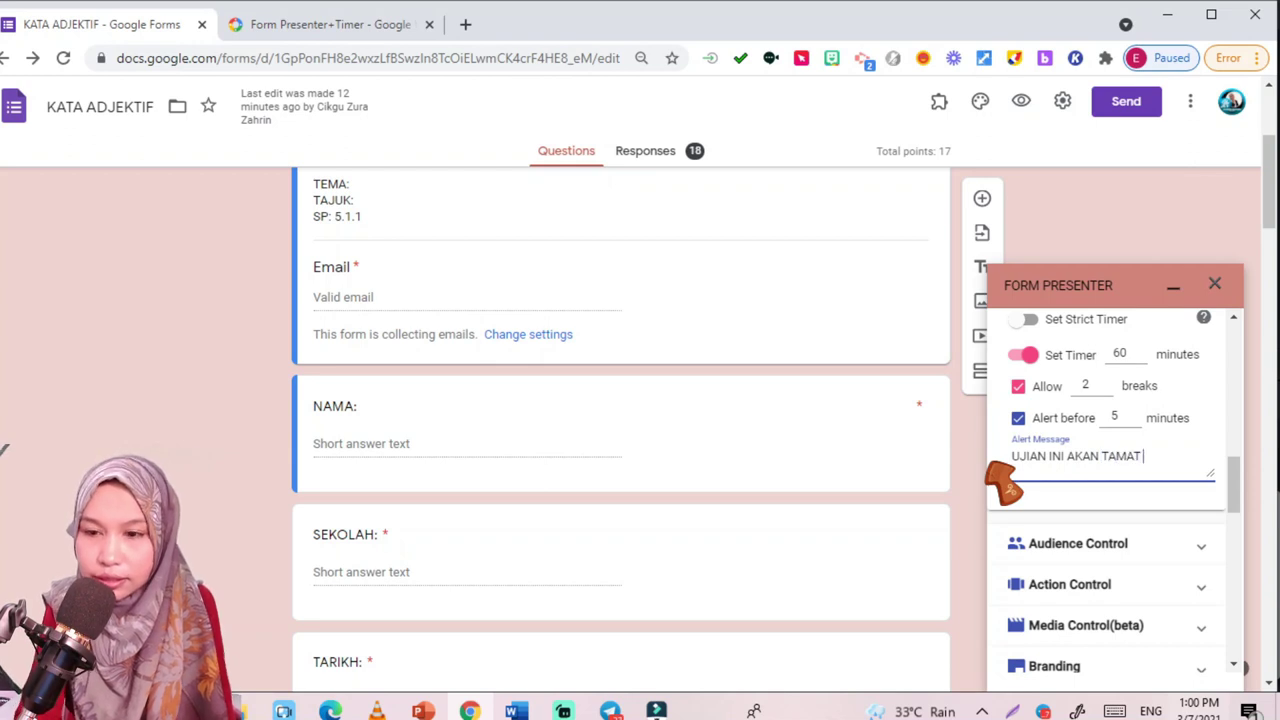
text(DALAM MASA 5 MINIT.)
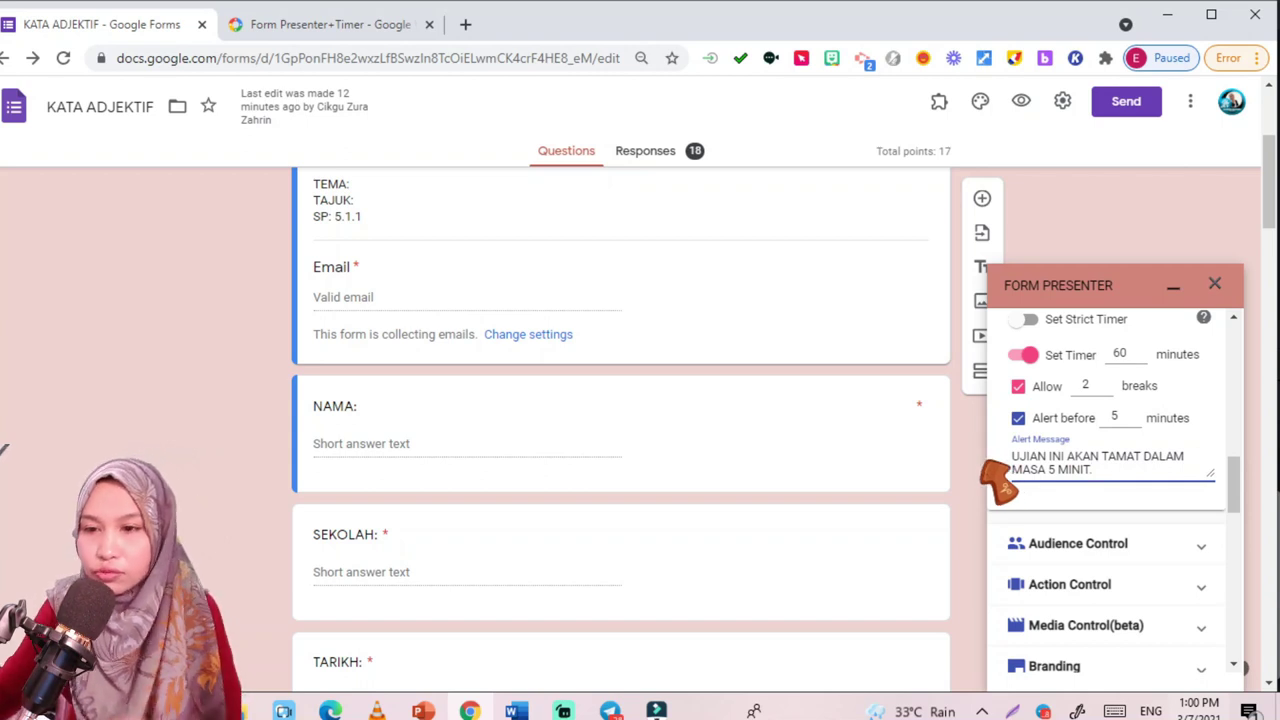
Enable Show Quiz Score in the add-on's Other Settings
scroll(1066, 457, down, 3)
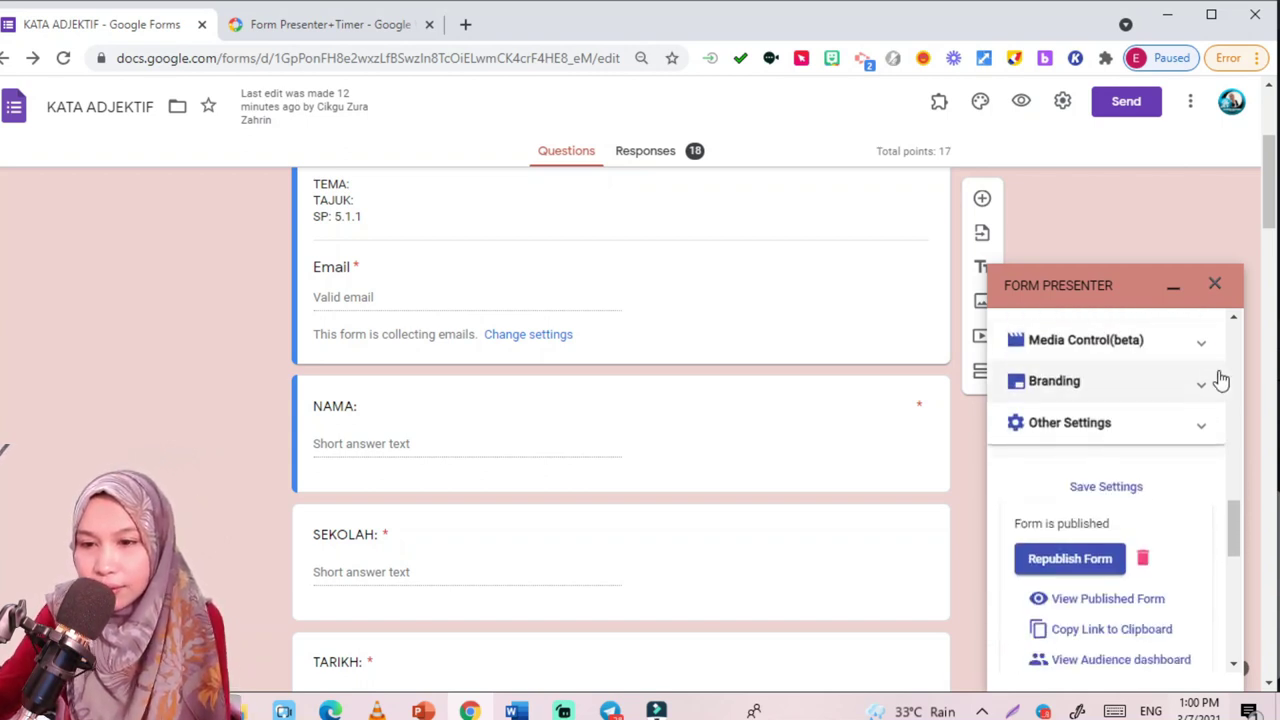
click(1189, 428)
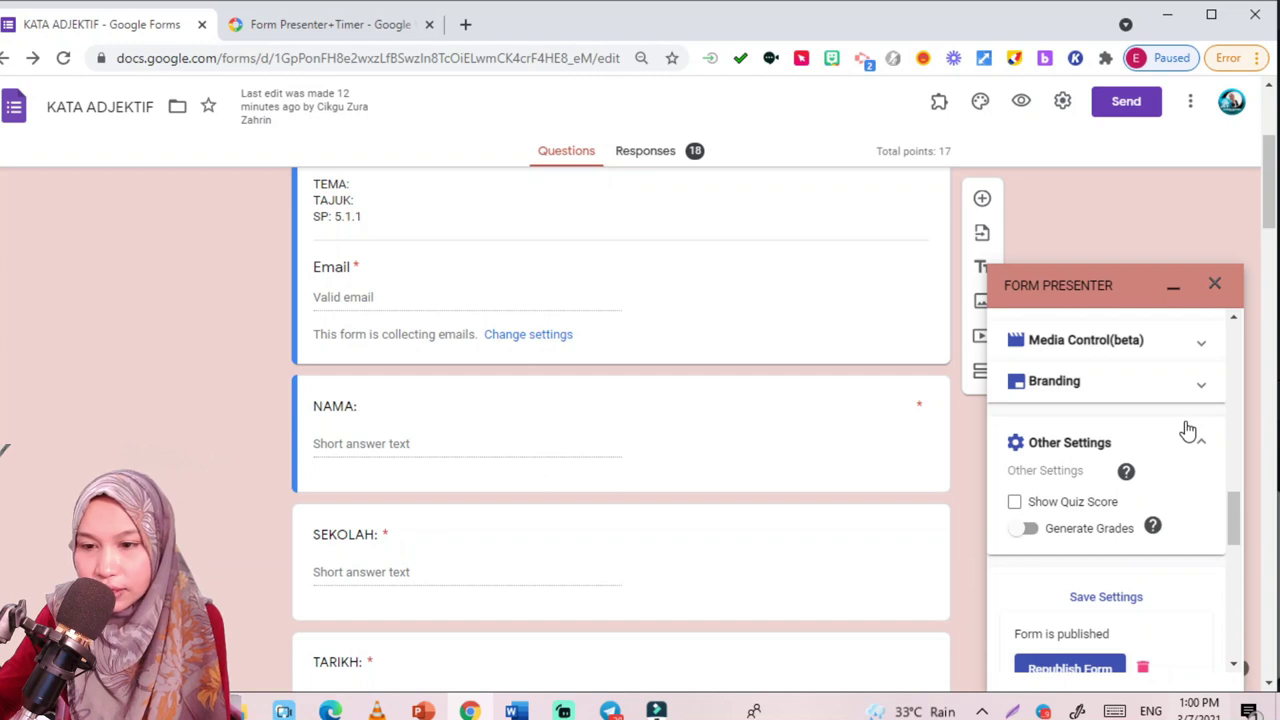
click(1015, 502)
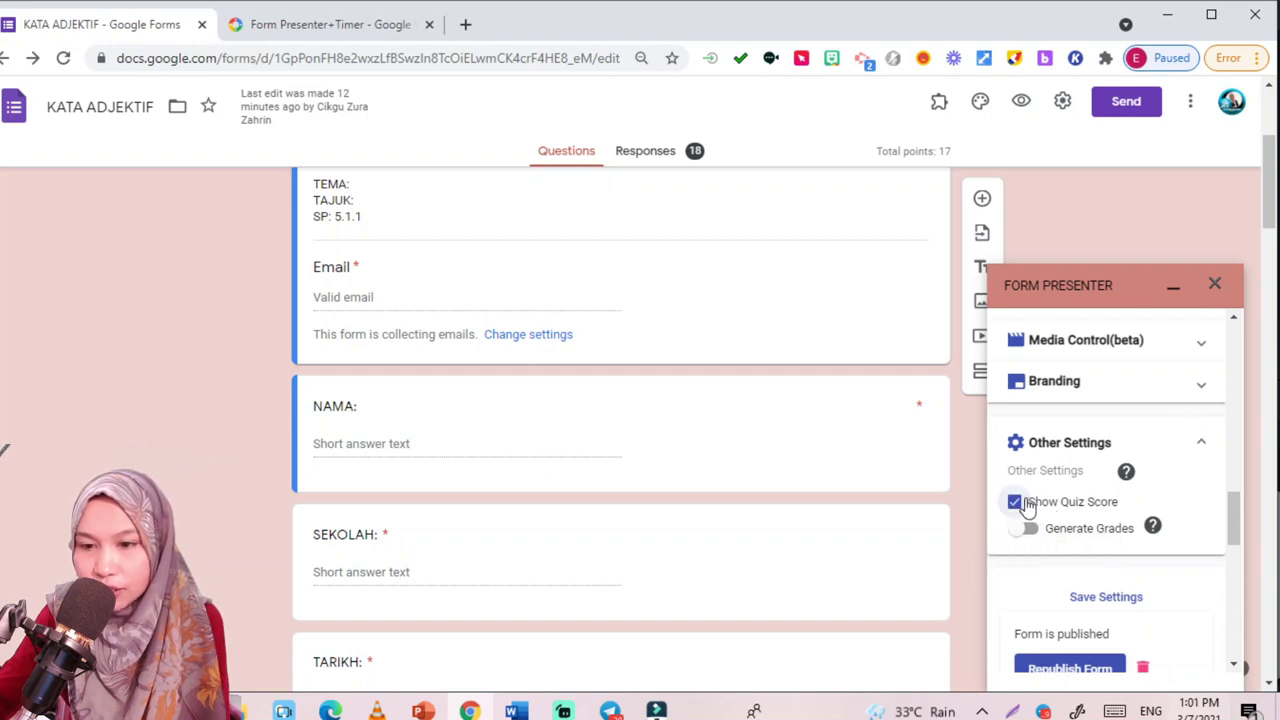
Expand the Branding, Media Control, Action Control and Audience Control sections to review their options
scroll(1143, 471, up, 3)
click(1166, 468)
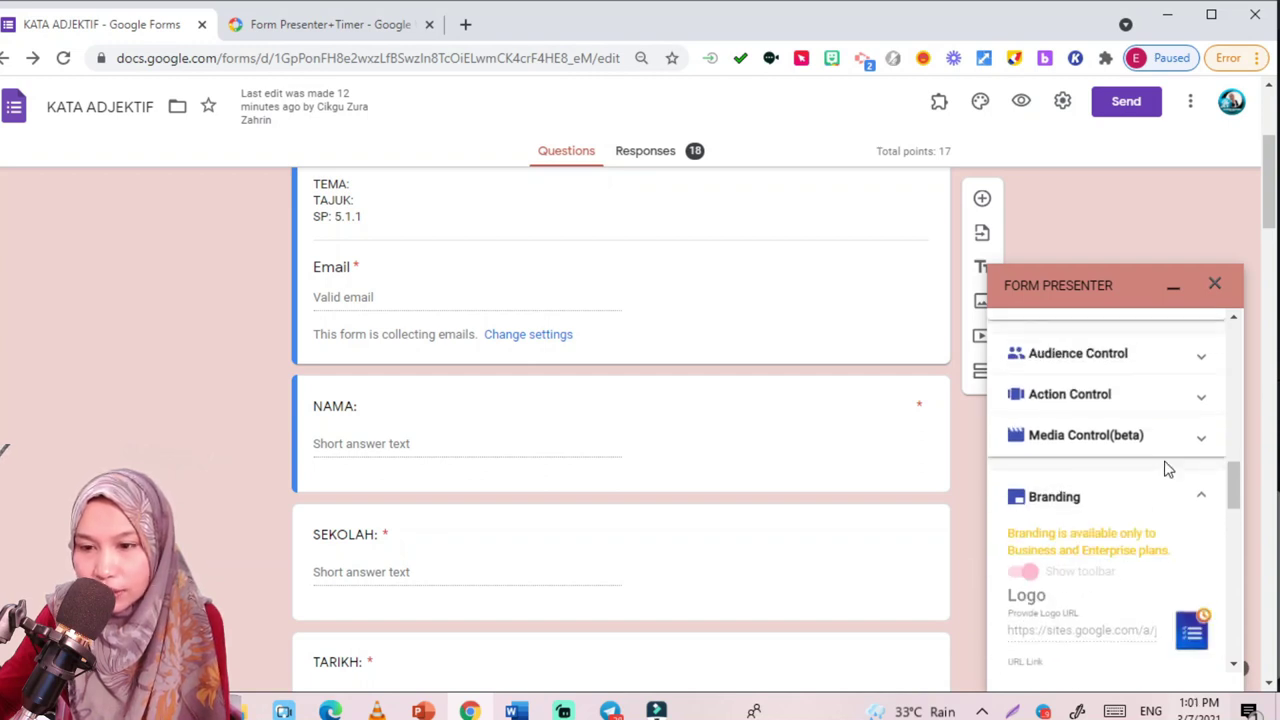
click(1190, 436)
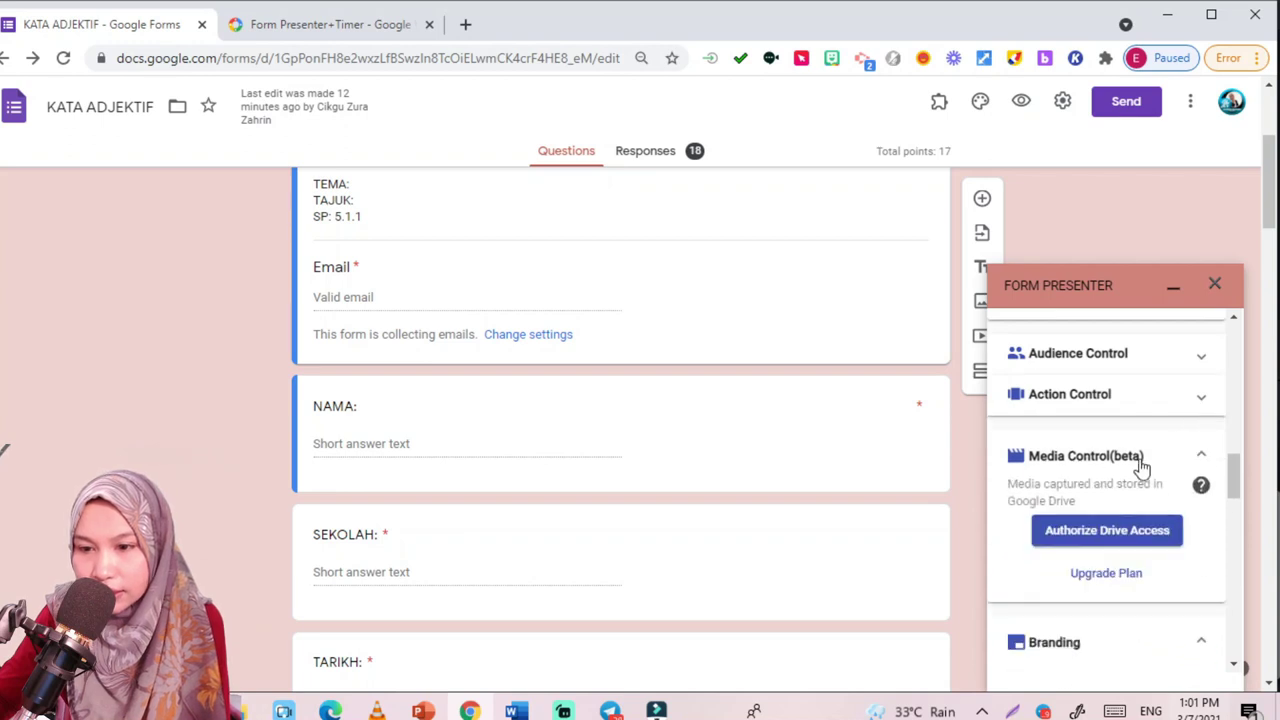
click(1156, 400)
click(1187, 362)
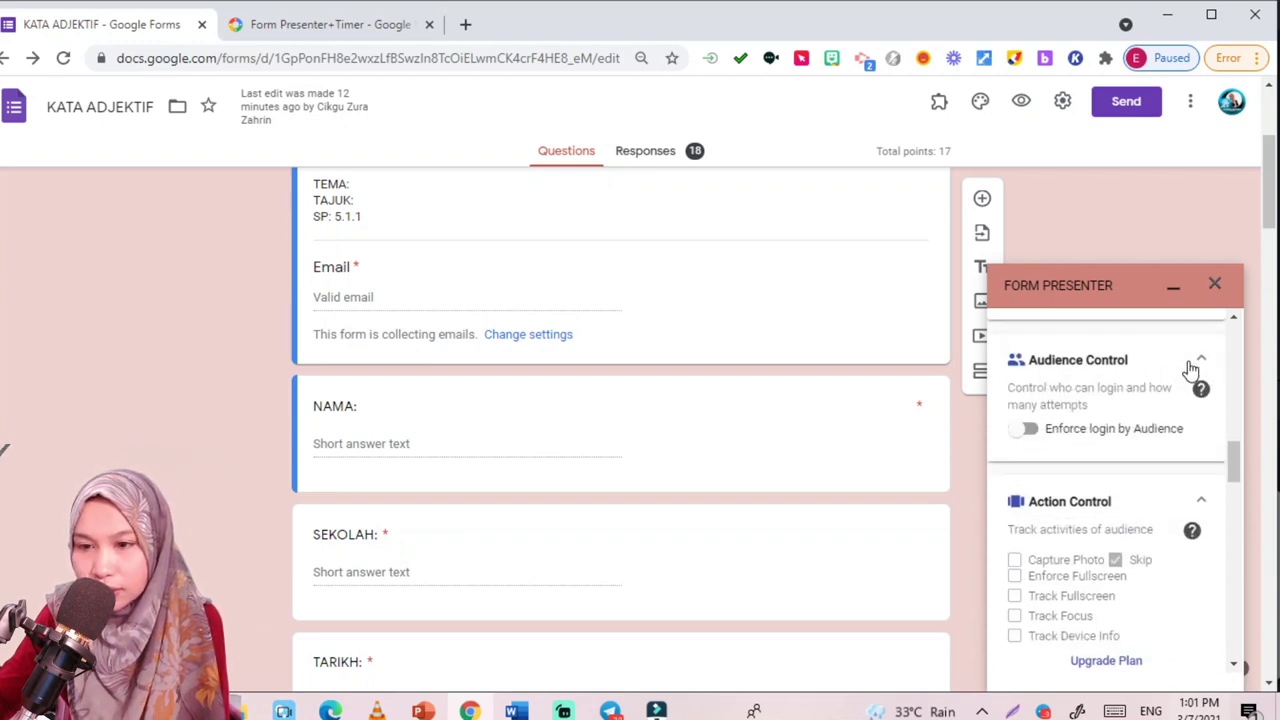
Republish the form and view its published version, closing the leftover Form Presenter+Timer page
scroll(1069, 481, down, 10)
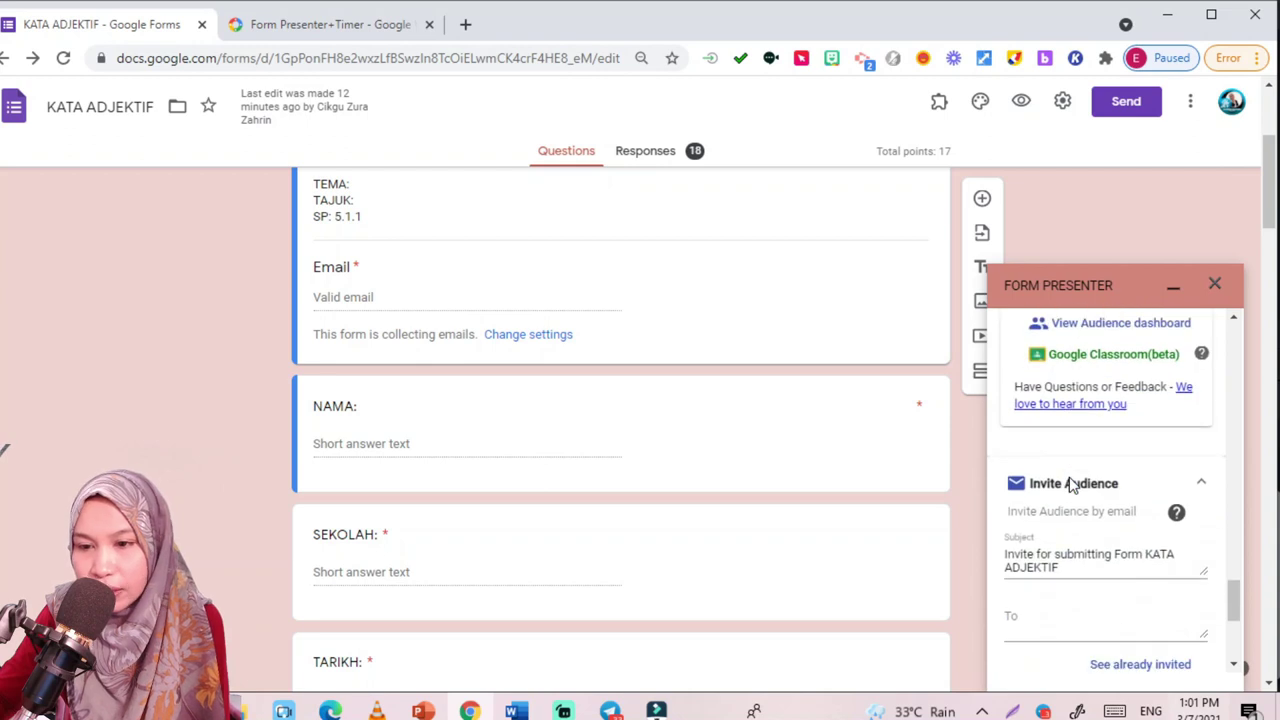
scroll(1075, 476, up, 4)
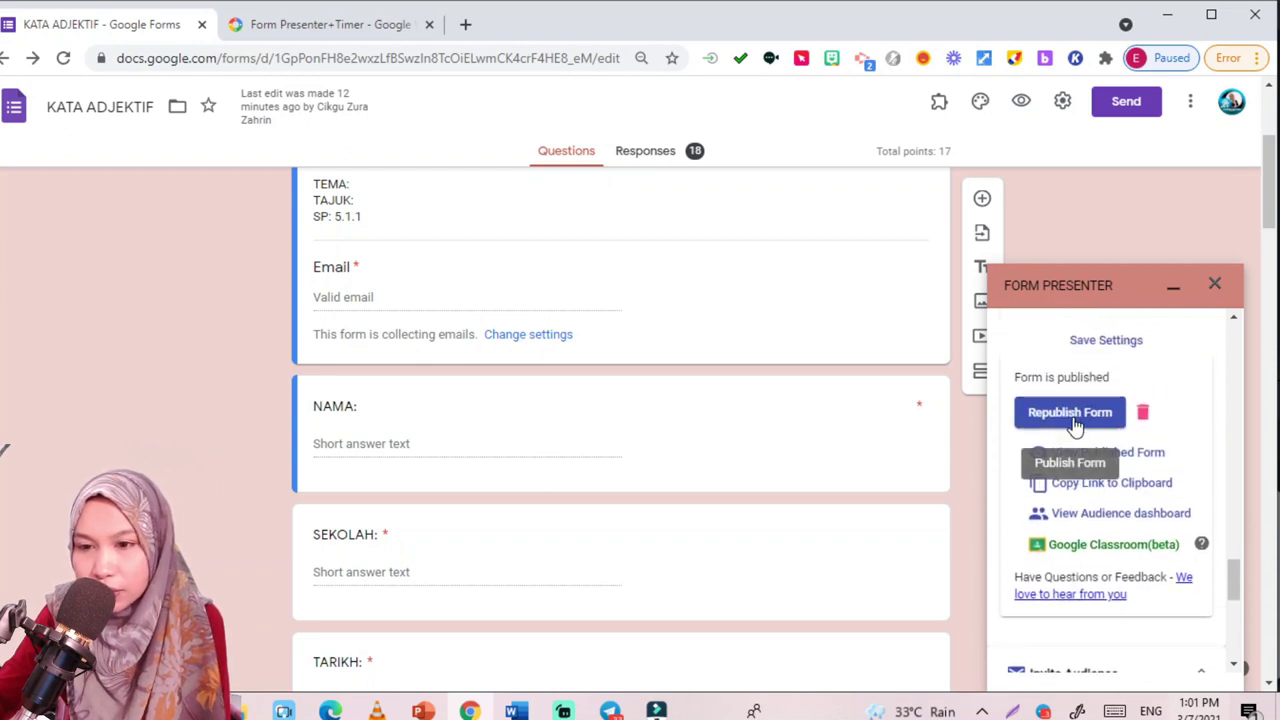
click(1066, 422)
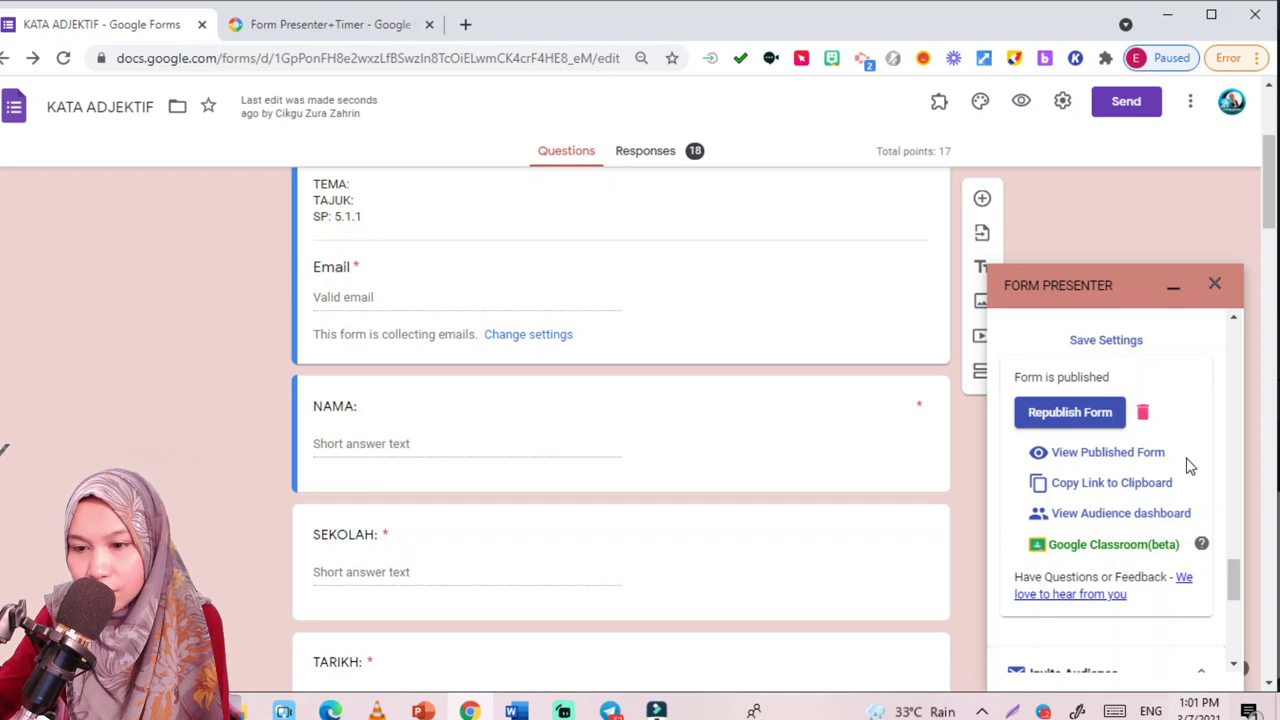
click(1113, 460)
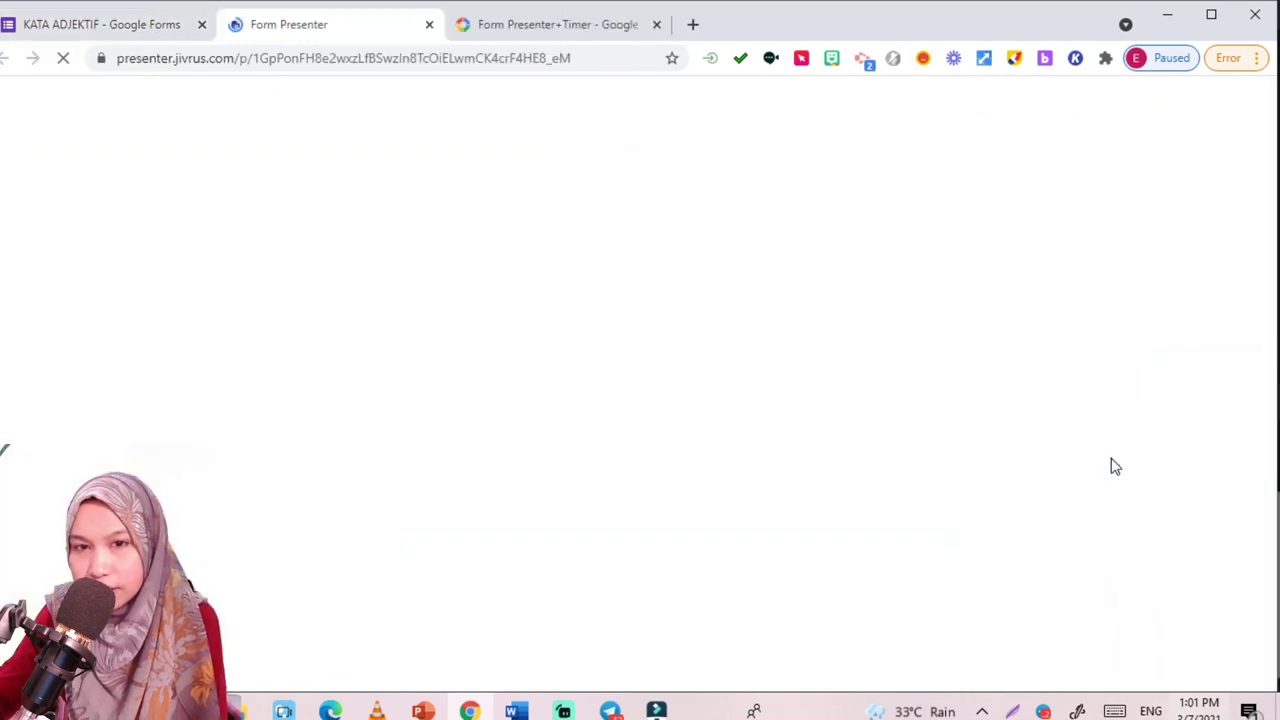
click(656, 24)
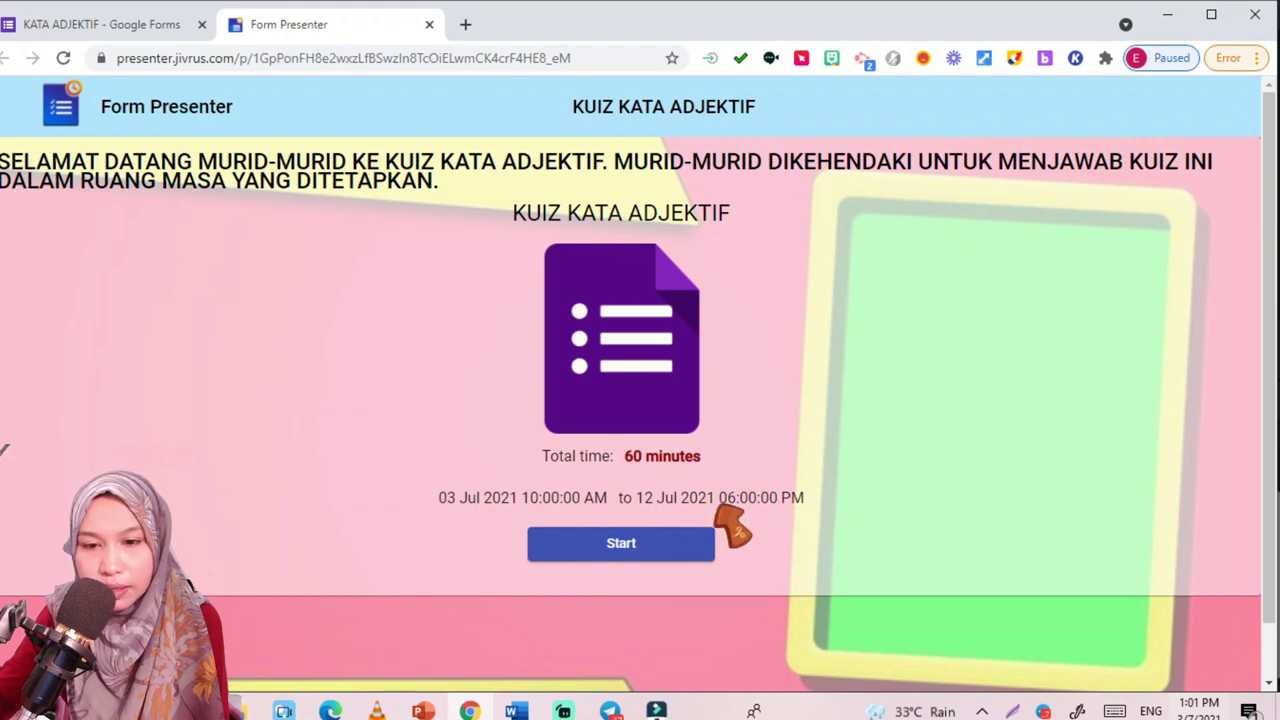
Start the published quiz and look over its timer and first page of questions
click(610, 548)
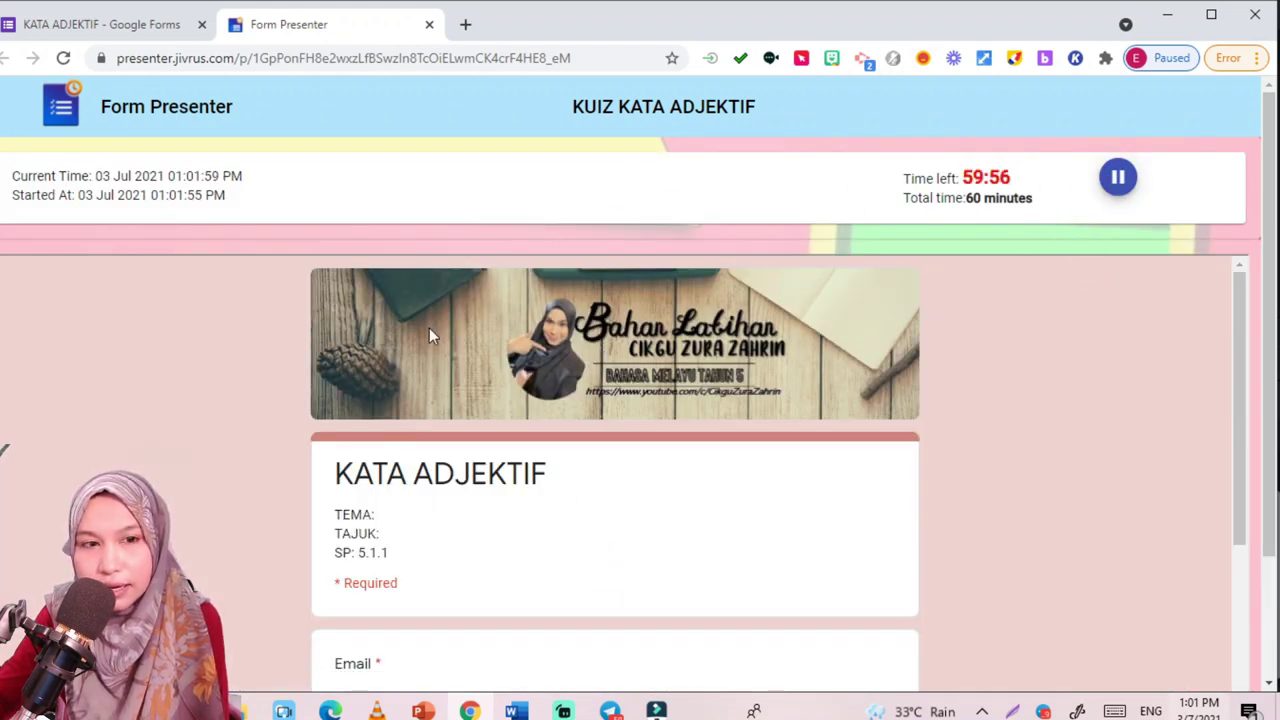
scroll(429, 334, down, 7)
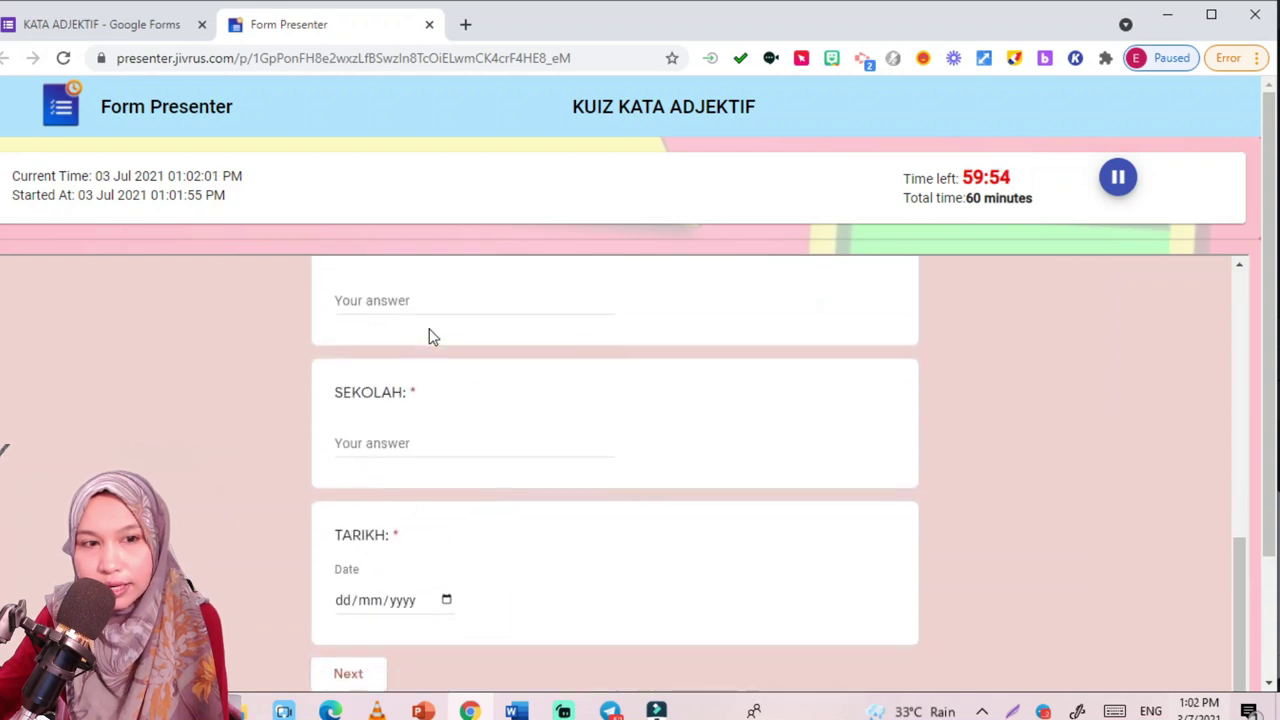
scroll(429, 328, up, 8)
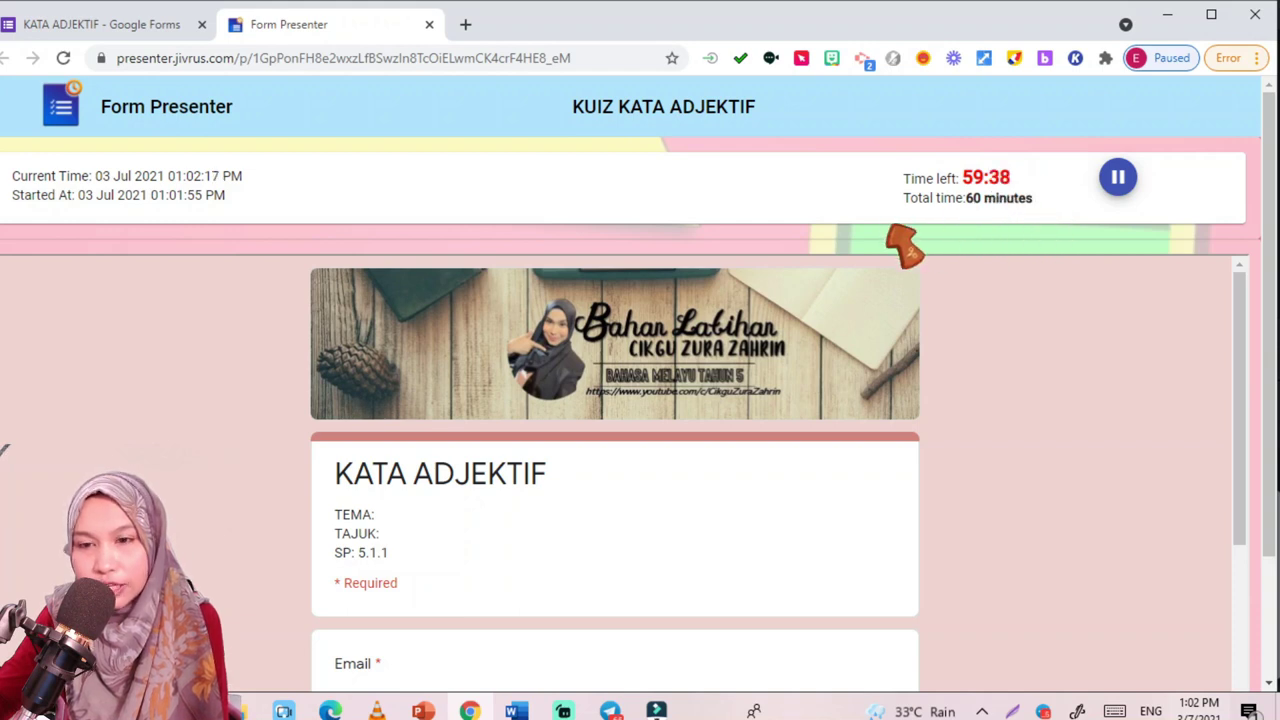
scroll(597, 358, down, 1)
scroll(597, 358, down, 3)
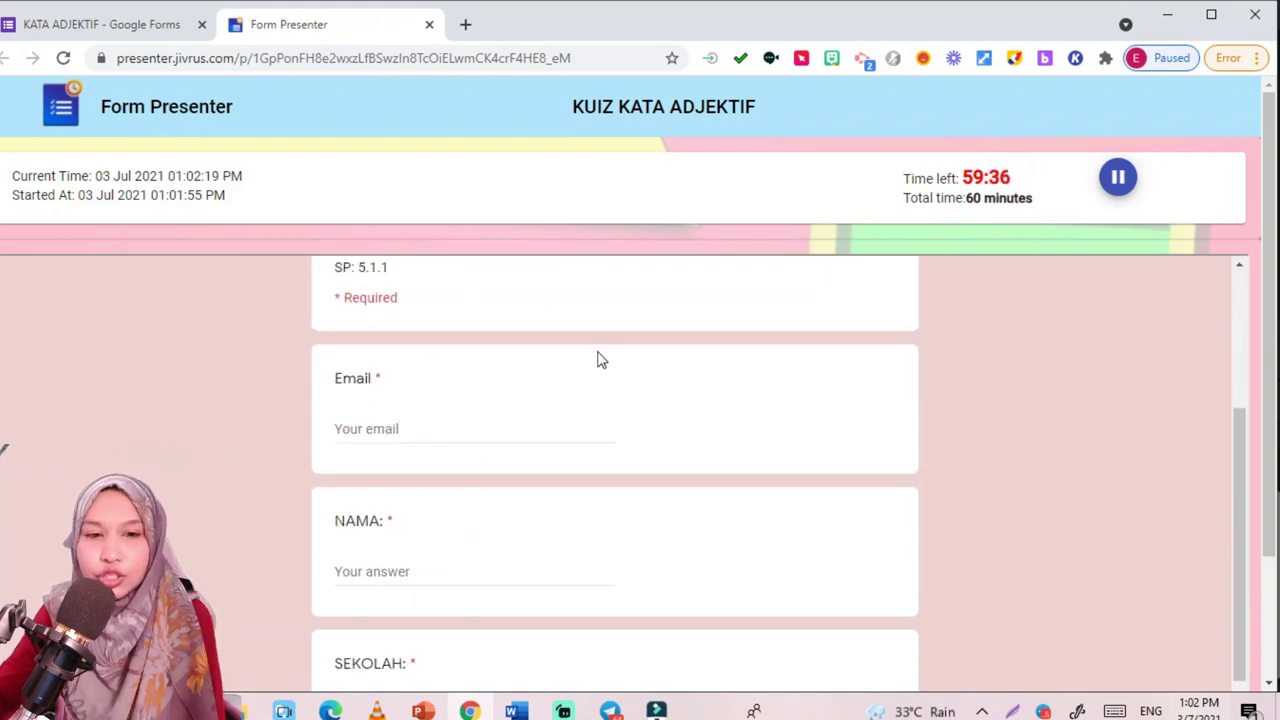
Fill in the respondent's email with the suggested address and enter the respondent's name in the NAMA field
scroll(481, 373, up, 1)
click(376, 526)
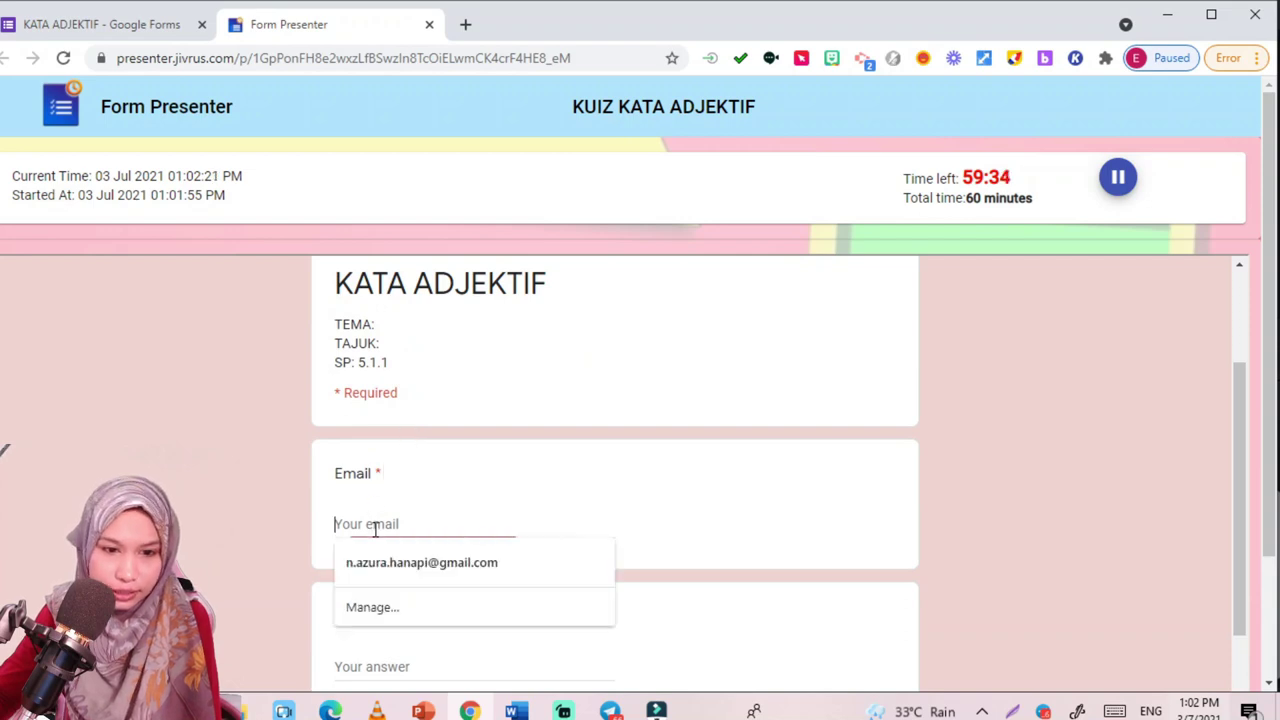
click(443, 568)
click(370, 665)
text(A)
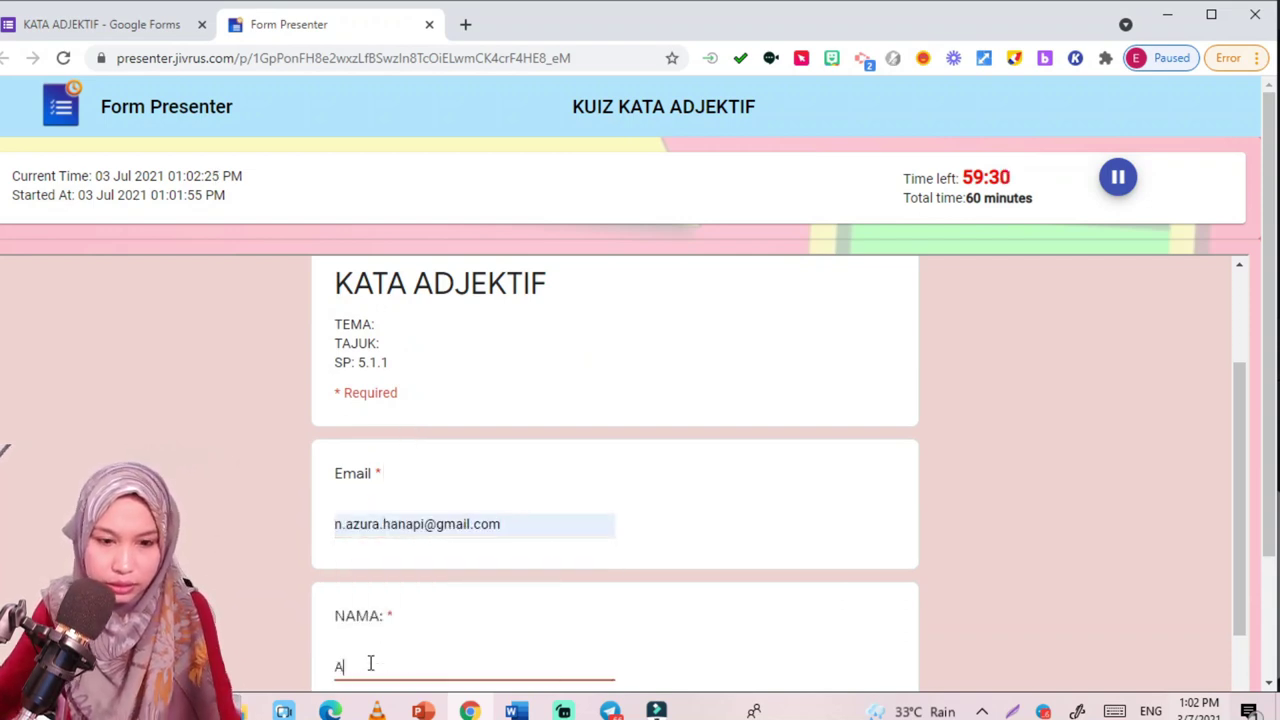
text(ZURA)
Enter SKBA as the school and 03/07/2021 as the date, and continue to the quiz's next section
scroll(370, 663, down, 3)
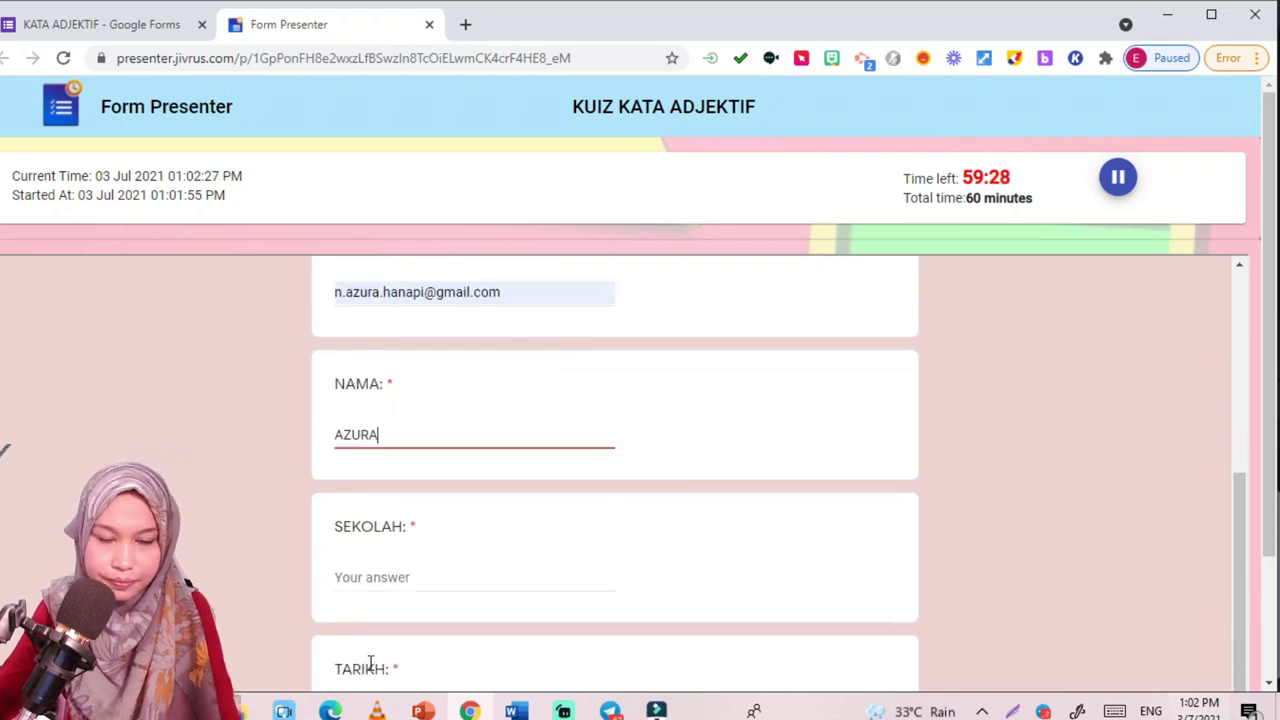
click(400, 523)
text(S)
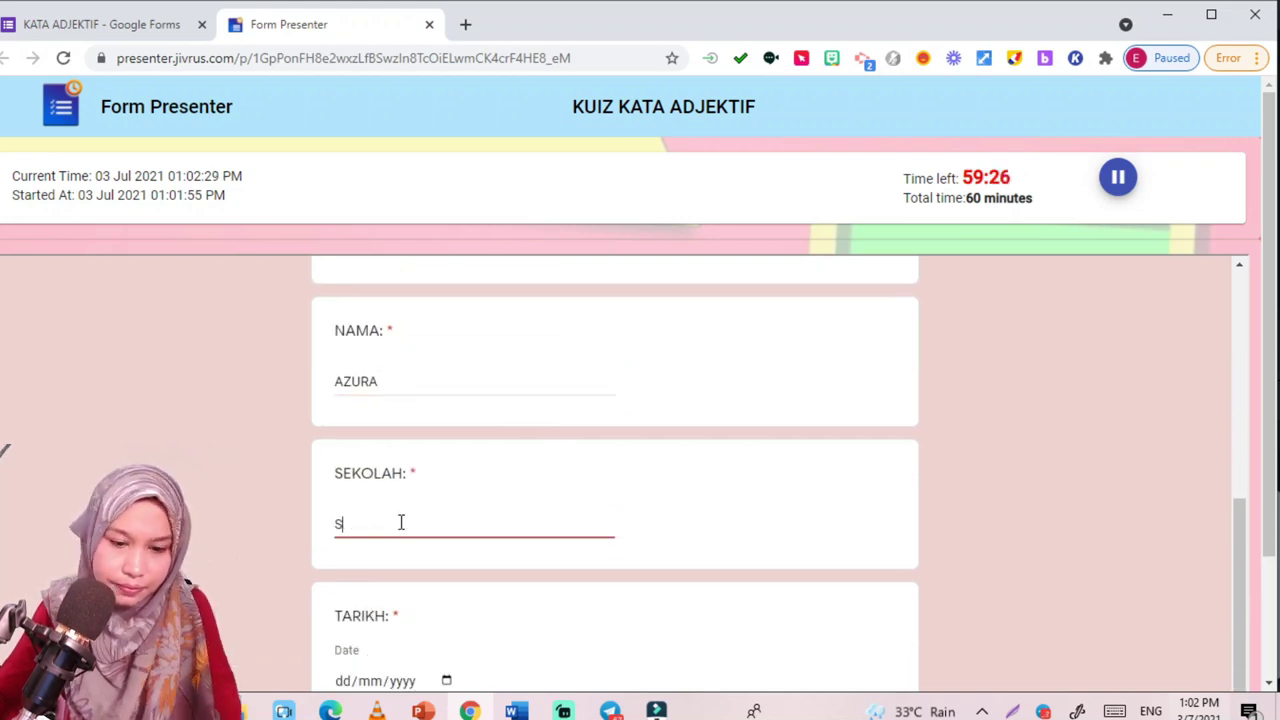
text(KBA)
scroll(400, 523, down, 1)
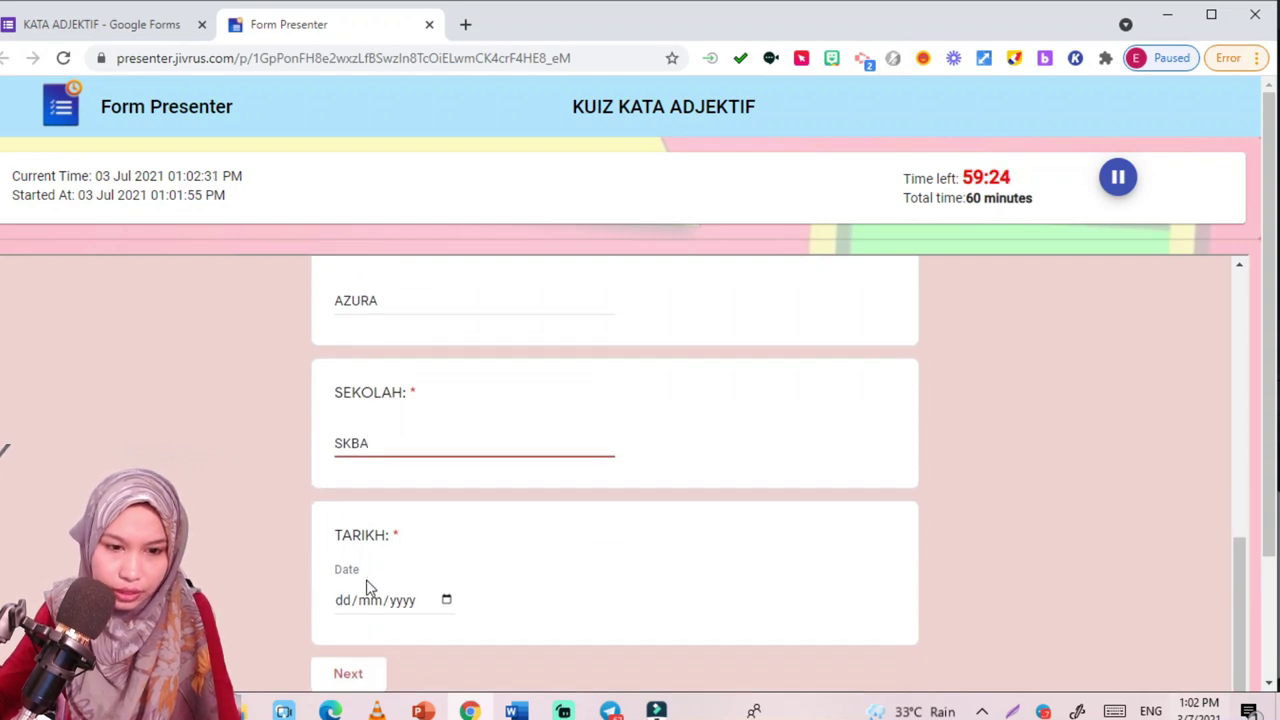
click(446, 601)
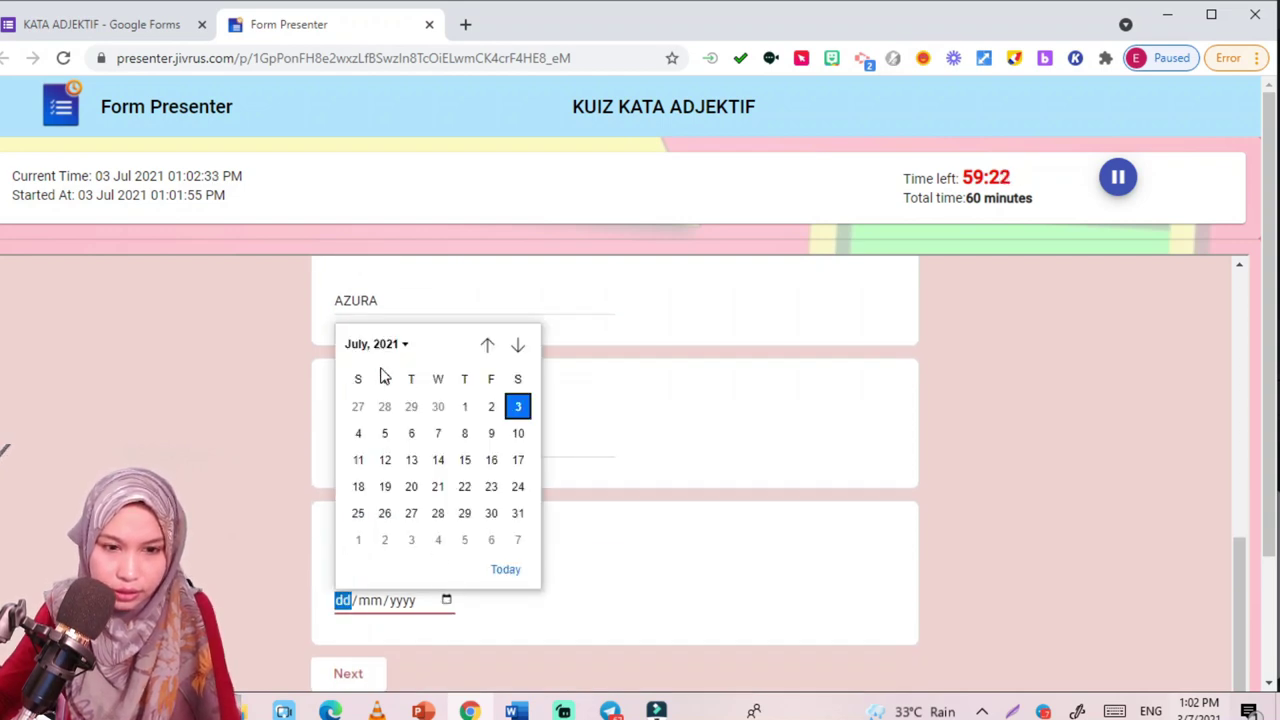
click(518, 407)
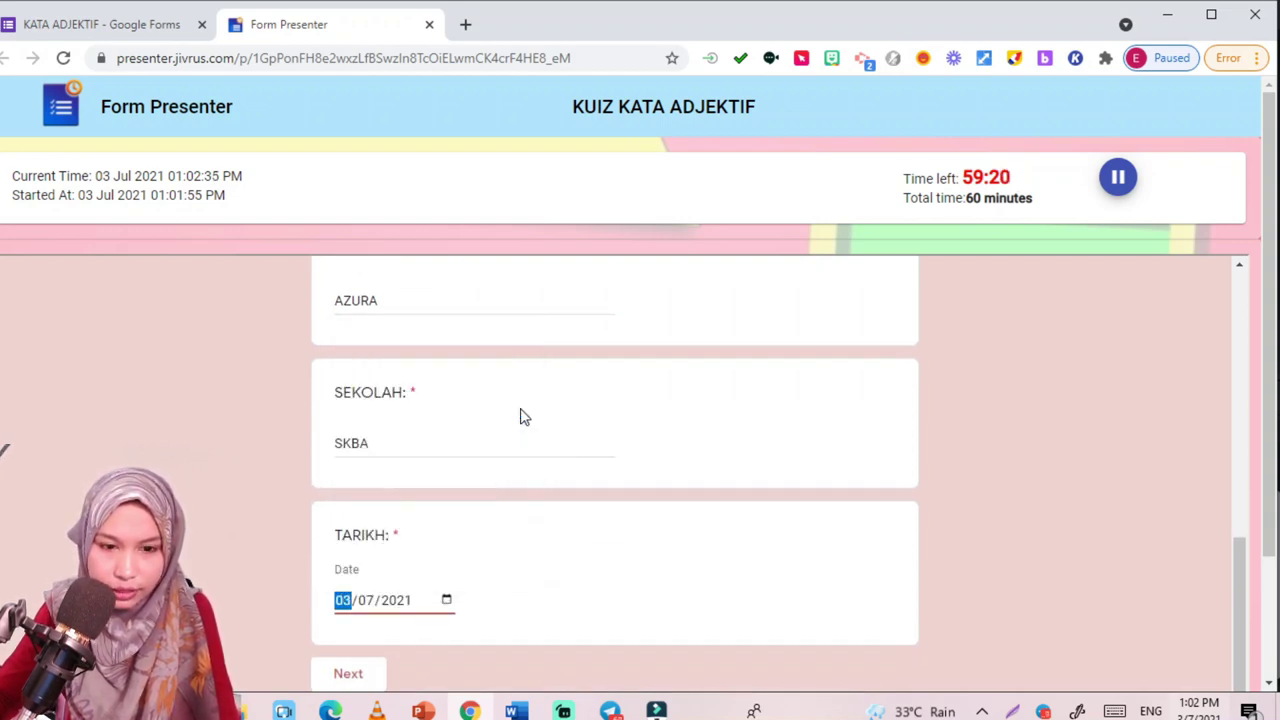
scroll(418, 535, down, 2)
click(348, 518)
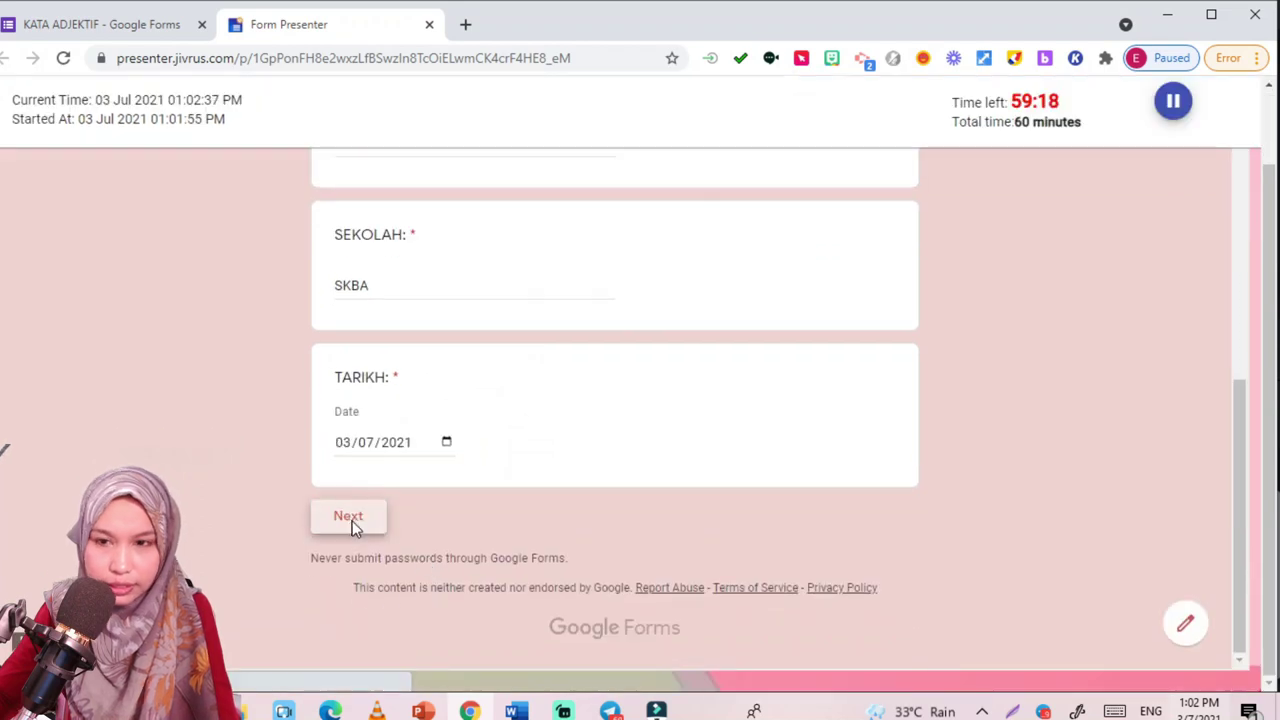
Look over the AKTVITI 1 video section and continue to the following section
scroll(562, 390, down, 6)
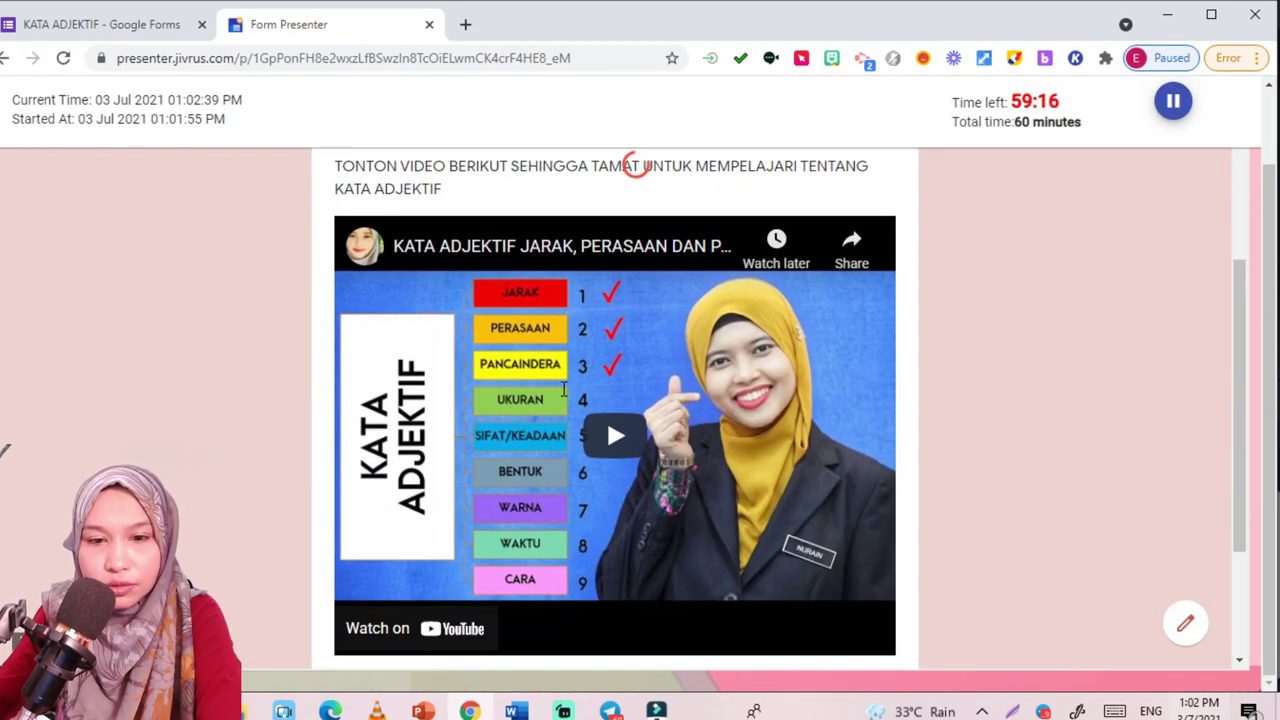
scroll(517, 366, up, 3)
scroll(460, 468, up, 2)
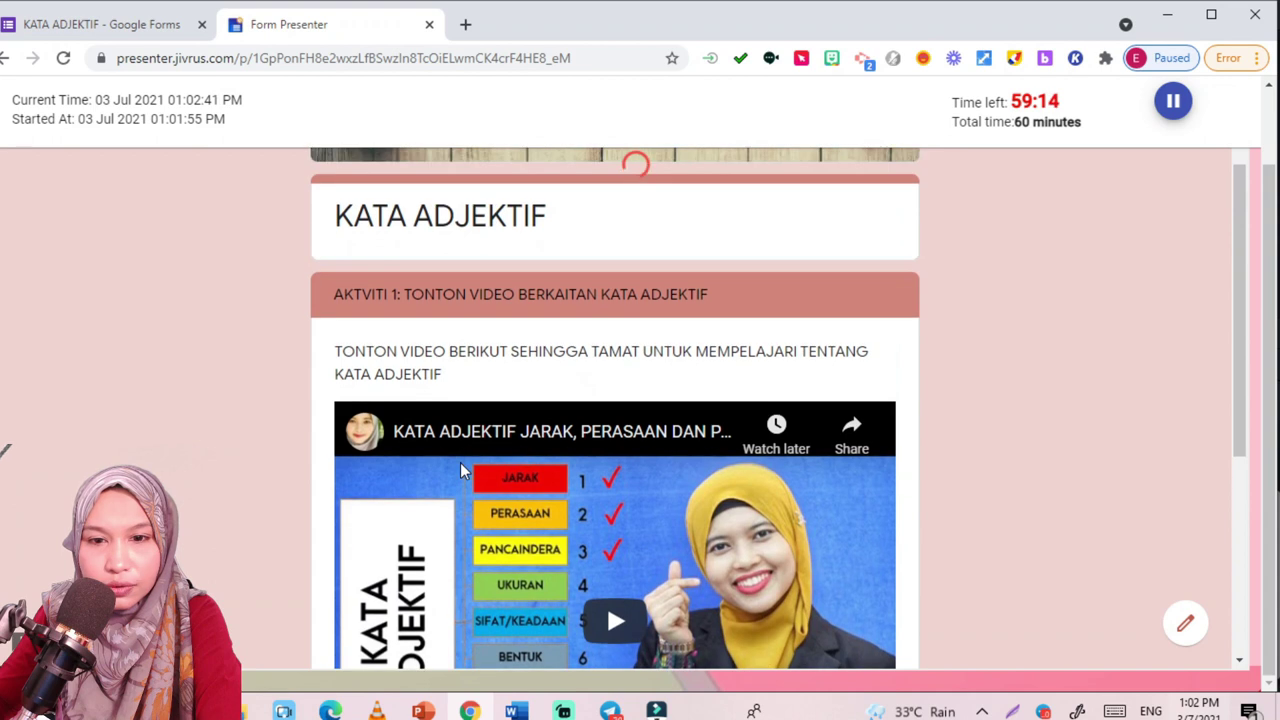
scroll(457, 466, down, 4)
click(438, 517)
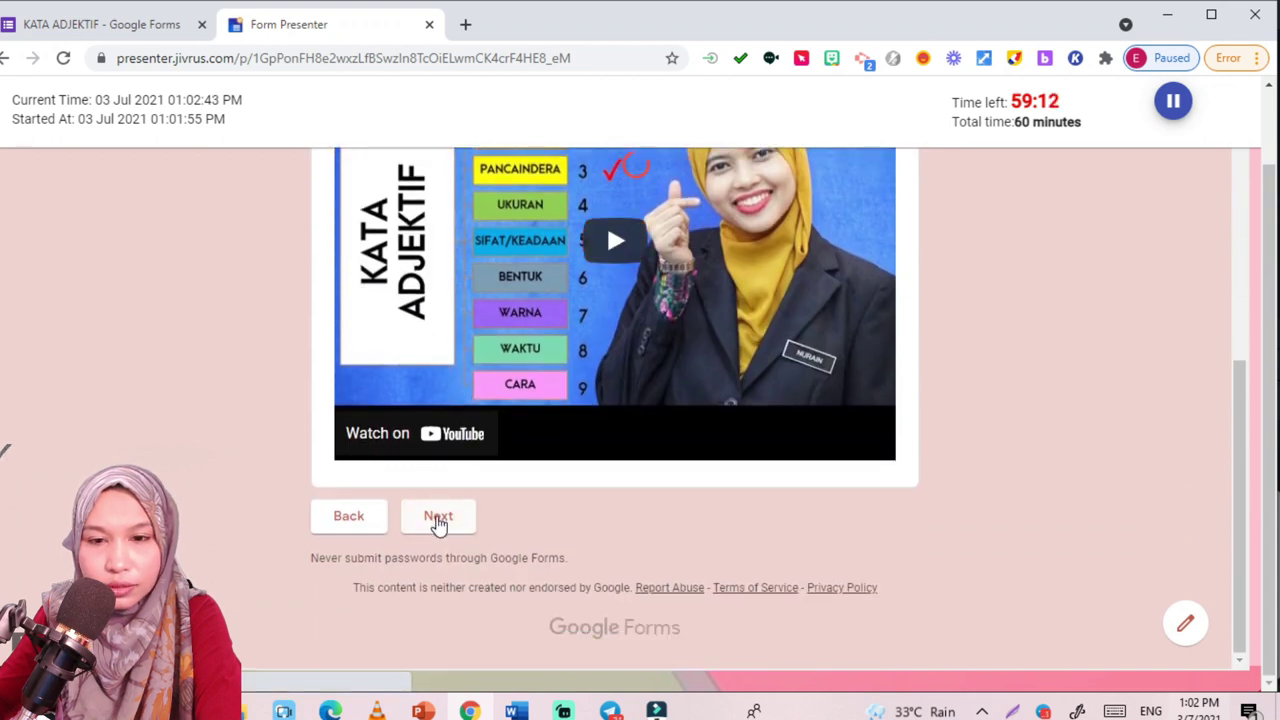
Answer question 1 with "C. hening" and question 2 with "D. kecewa"
scroll(417, 486, down, 1)
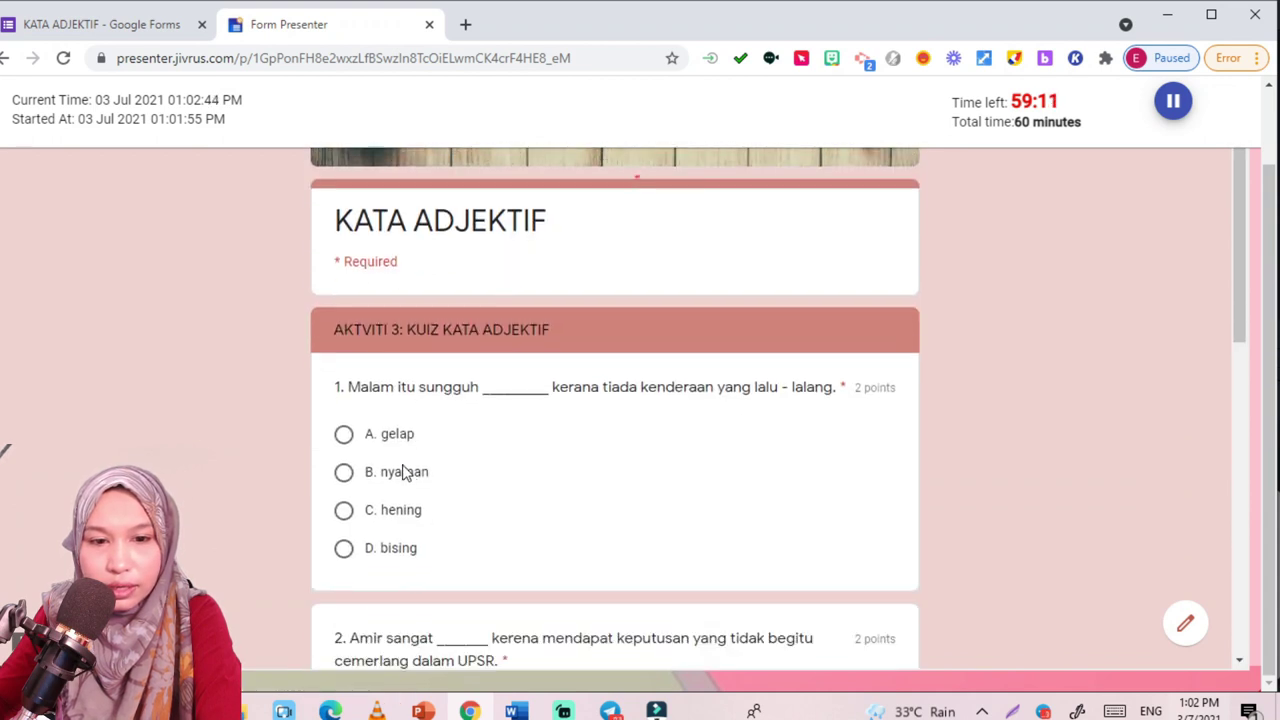
click(343, 510)
scroll(409, 500, down, 2)
scroll(405, 498, down, 1)
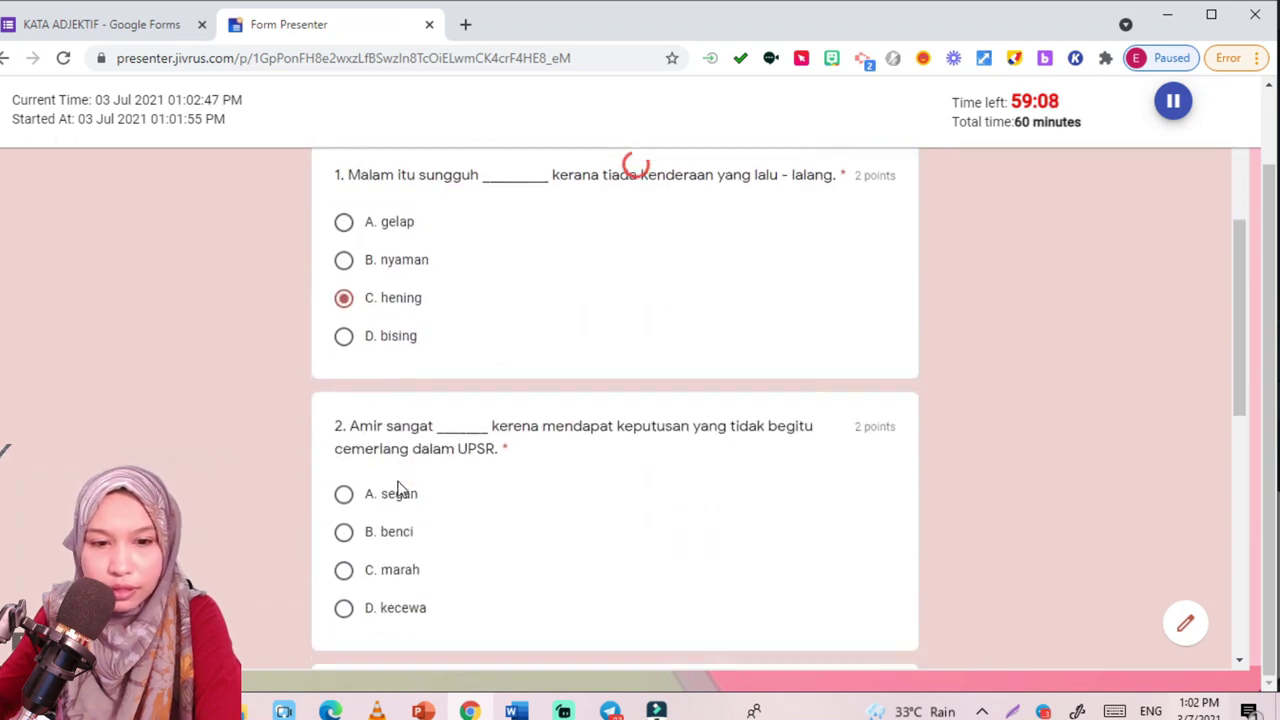
click(343, 535)
scroll(350, 530, down, 3)
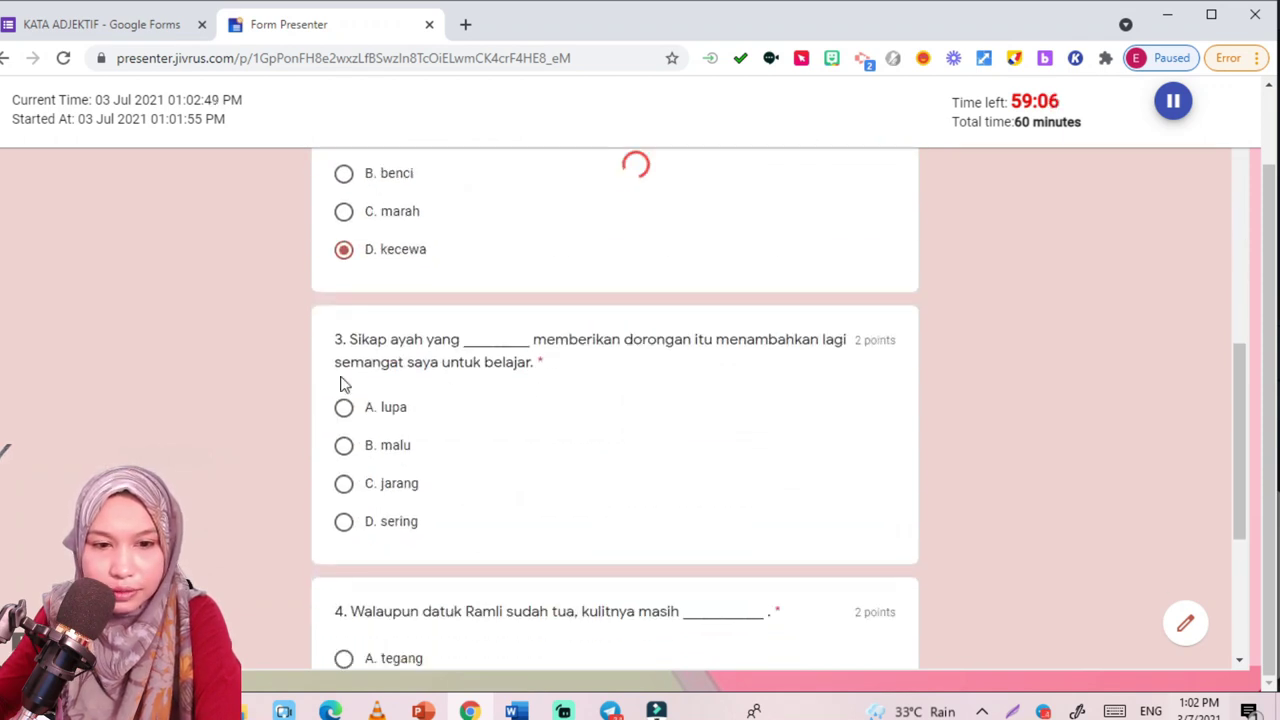
Answer question 3 with "D. sering" and question 4 with "A. tegang", and continue to the next section
click(343, 521)
scroll(343, 515, down, 3)
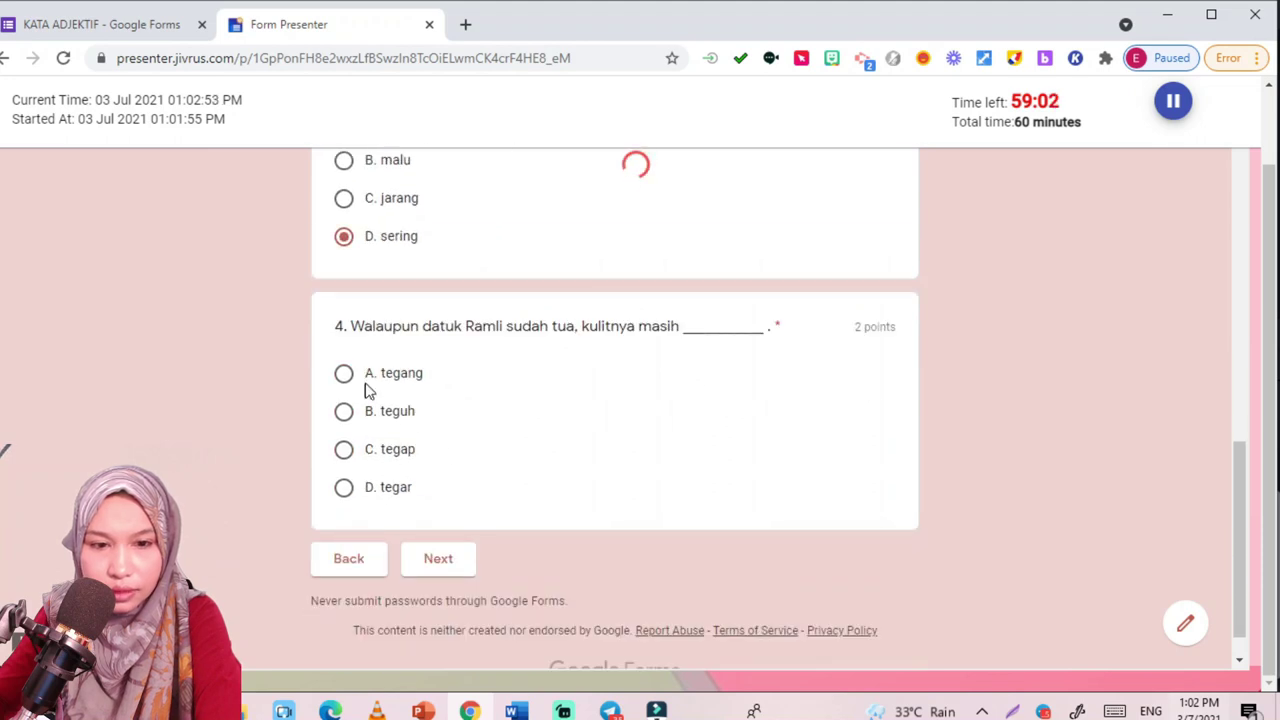
click(343, 373)
click(438, 560)
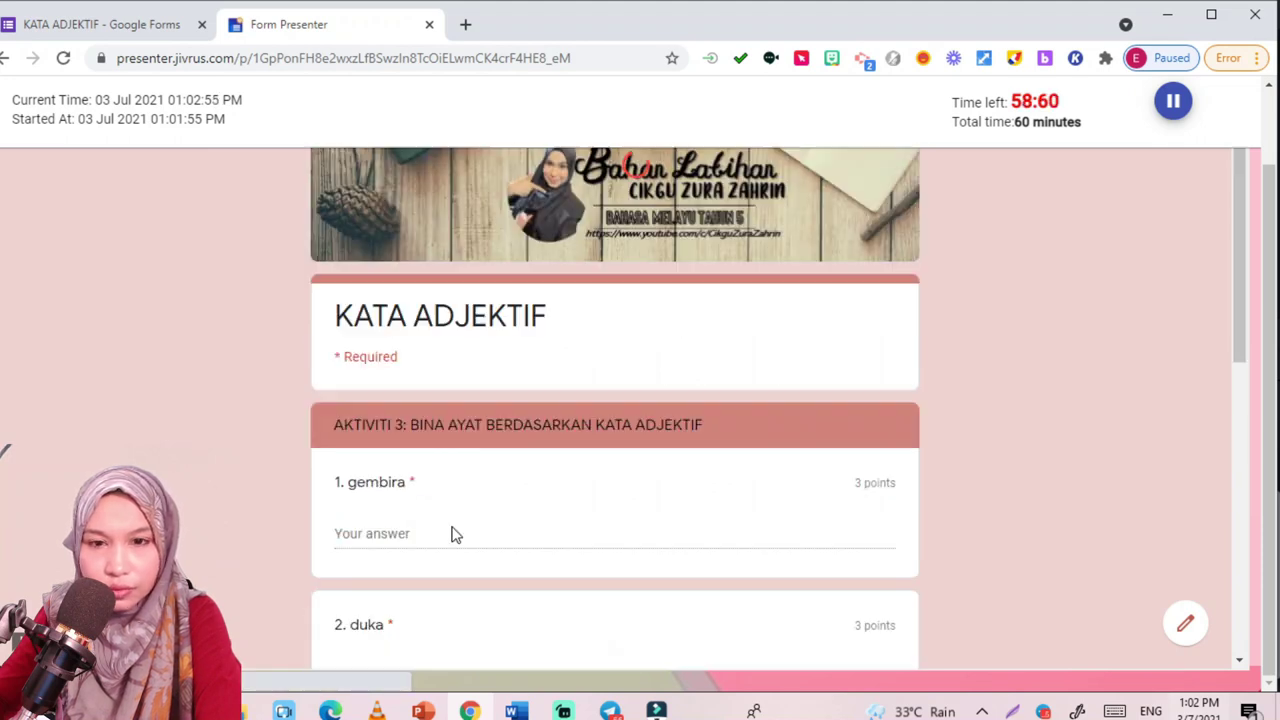
Look over the AKTIVITI 3 sentence-building questions, the closing note and the Submission Tracking ID field without answering
scroll(396, 475, down, 1)
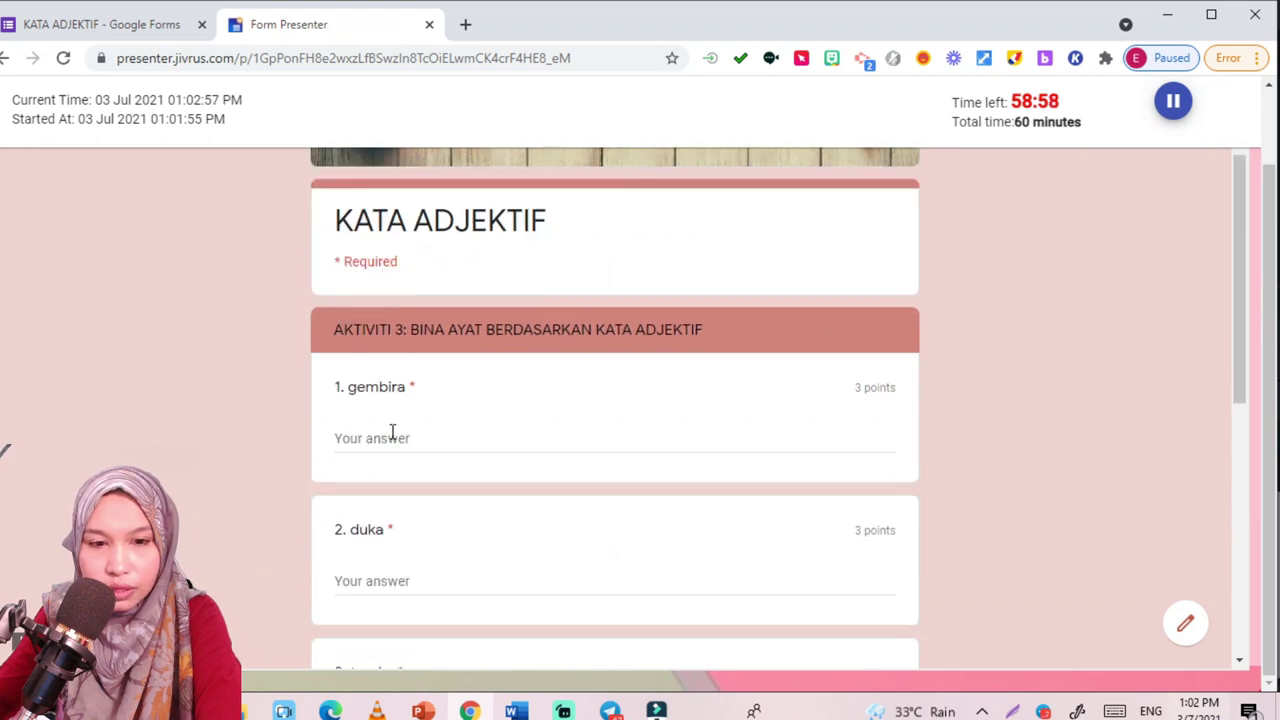
scroll(391, 430, down, 2)
scroll(391, 430, up, 1)
click(413, 342)
scroll(600, 410, down, 1)
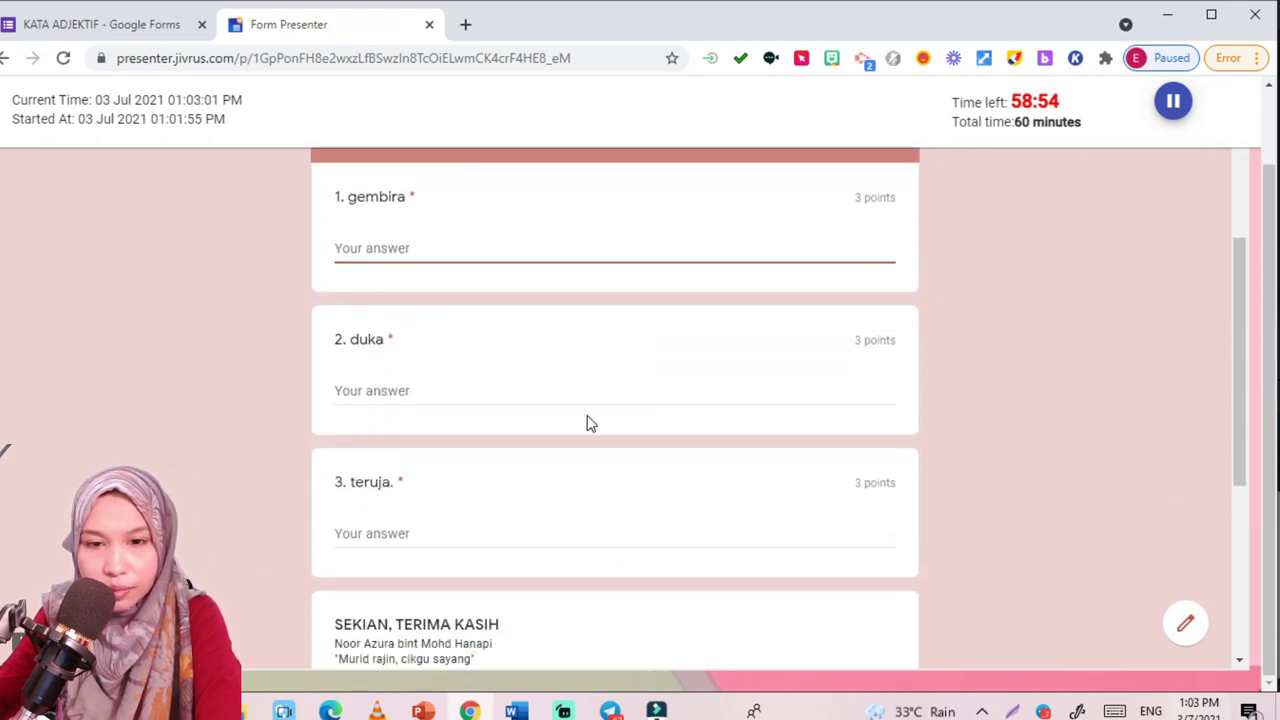
scroll(546, 560, down, 4)
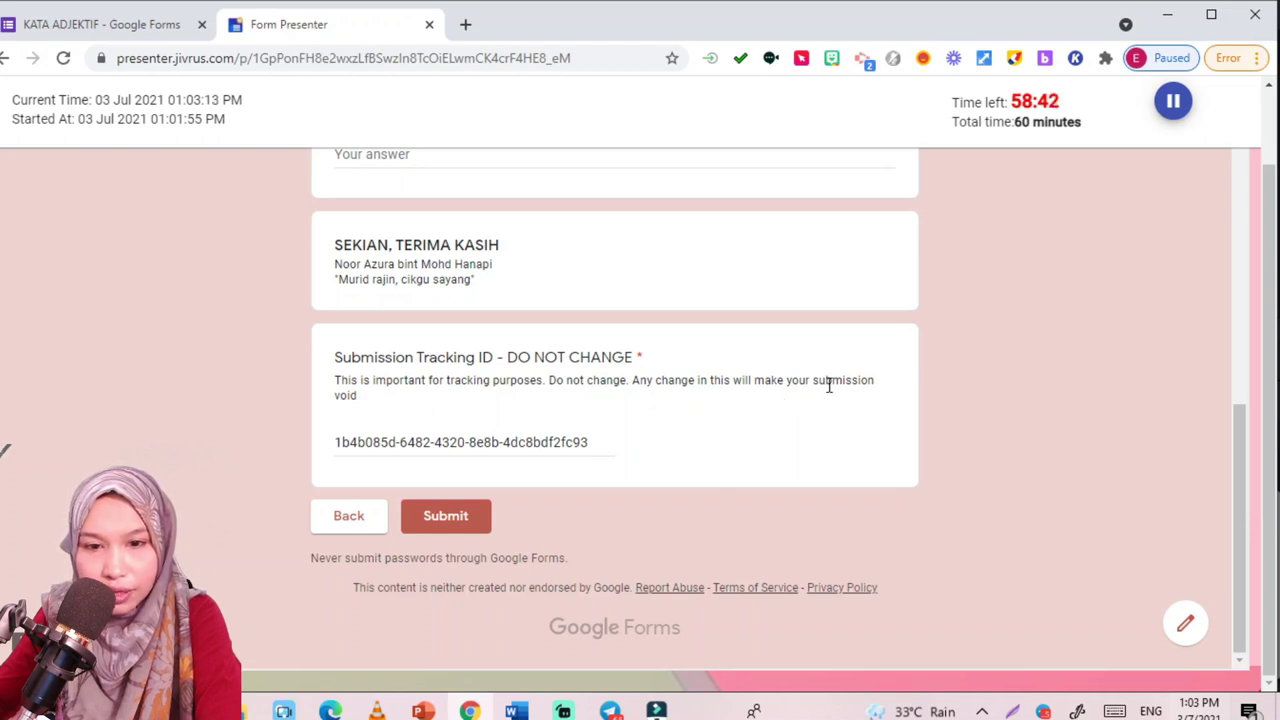
click(610, 444)
click(778, 446)
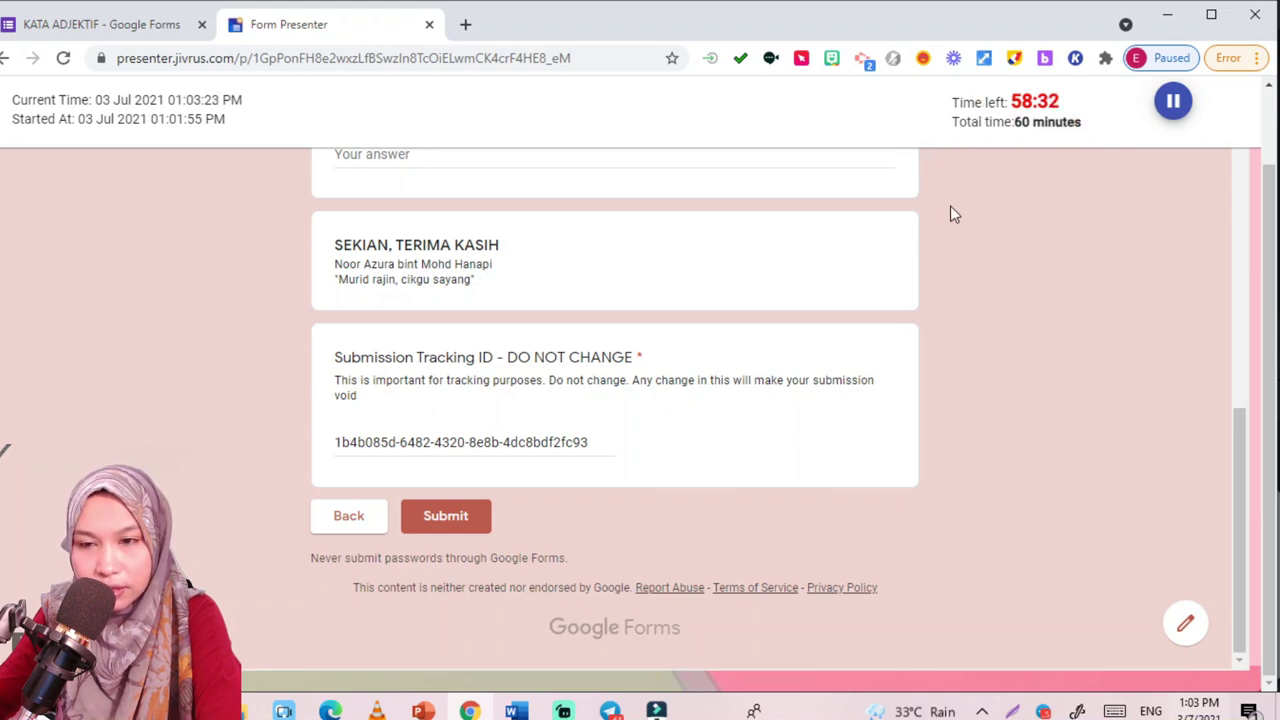
scroll(826, 354, up, 10)
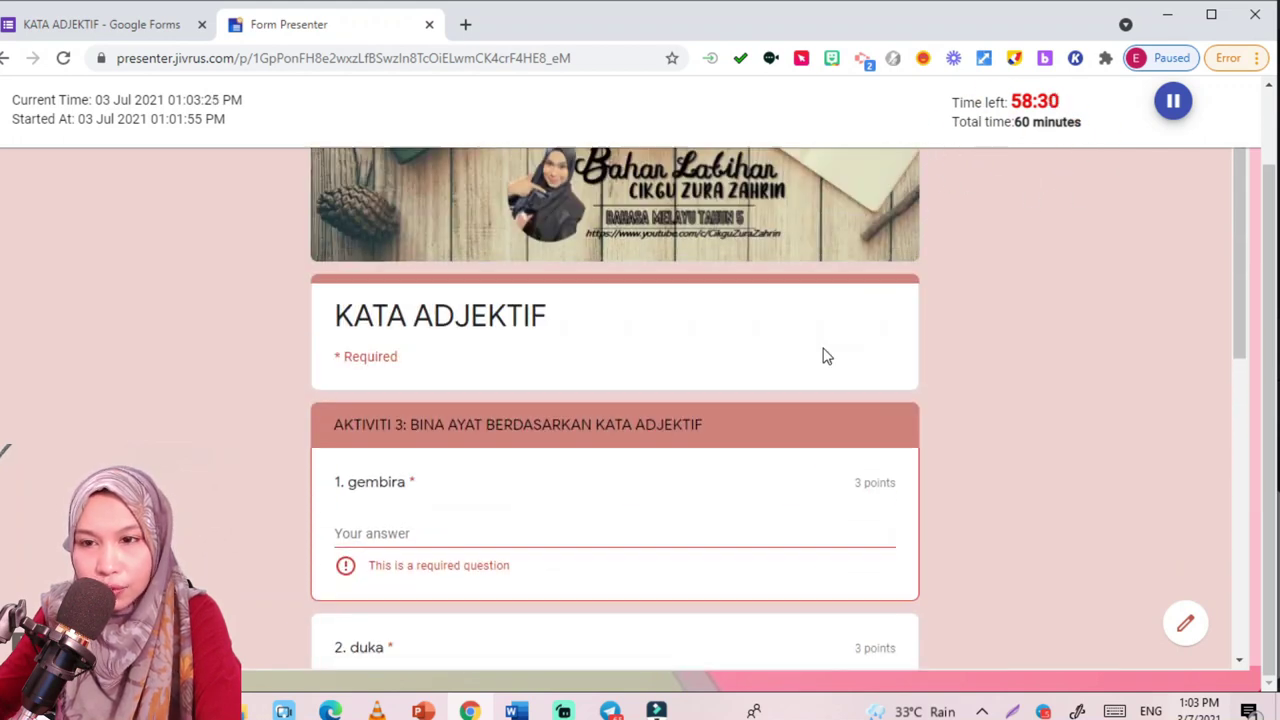
scroll(824, 351, down, 4)
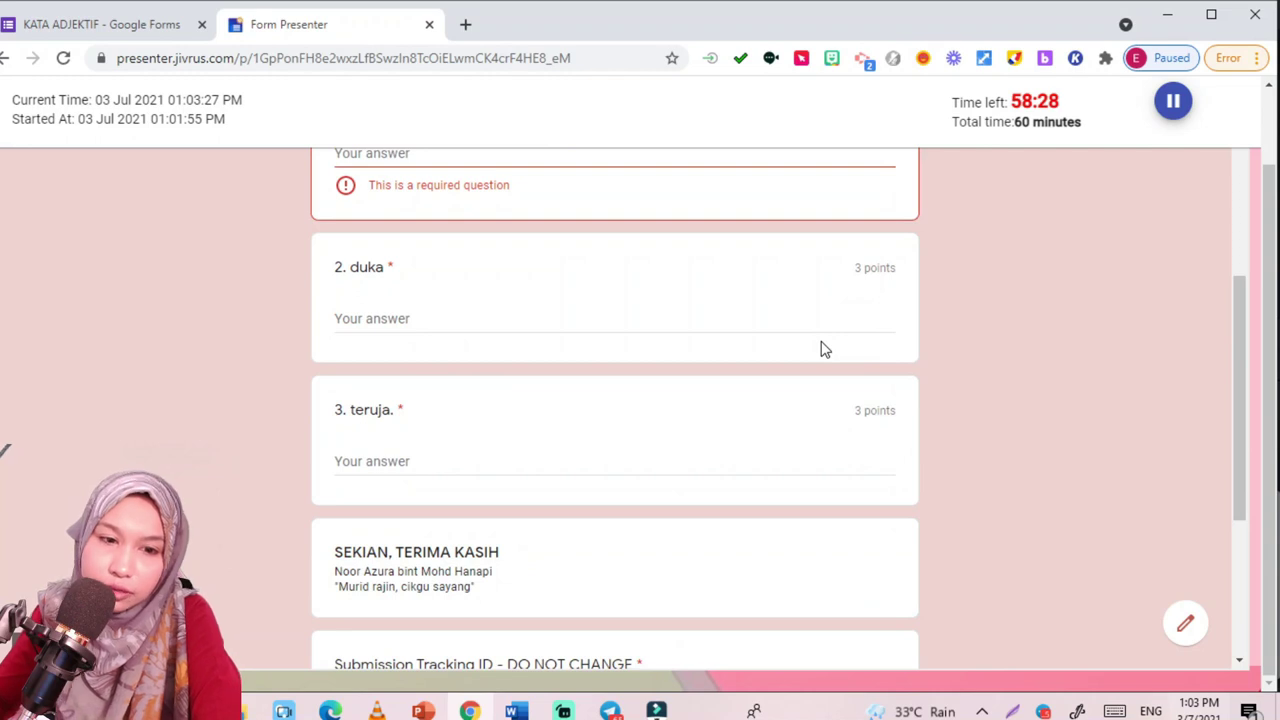
scroll(823, 349, up, 2)
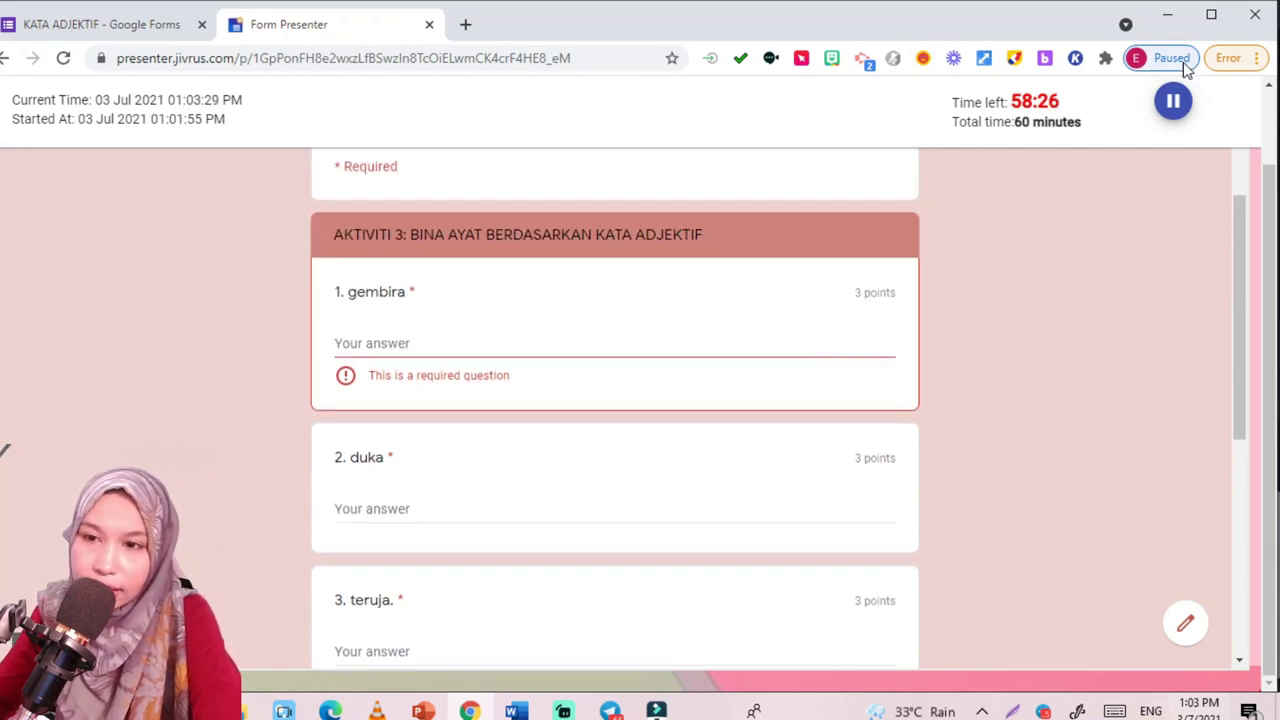
Pause and resume the quiz timer, and look through the AKTIVITI 3 section down to the submission area again
click(1174, 102)
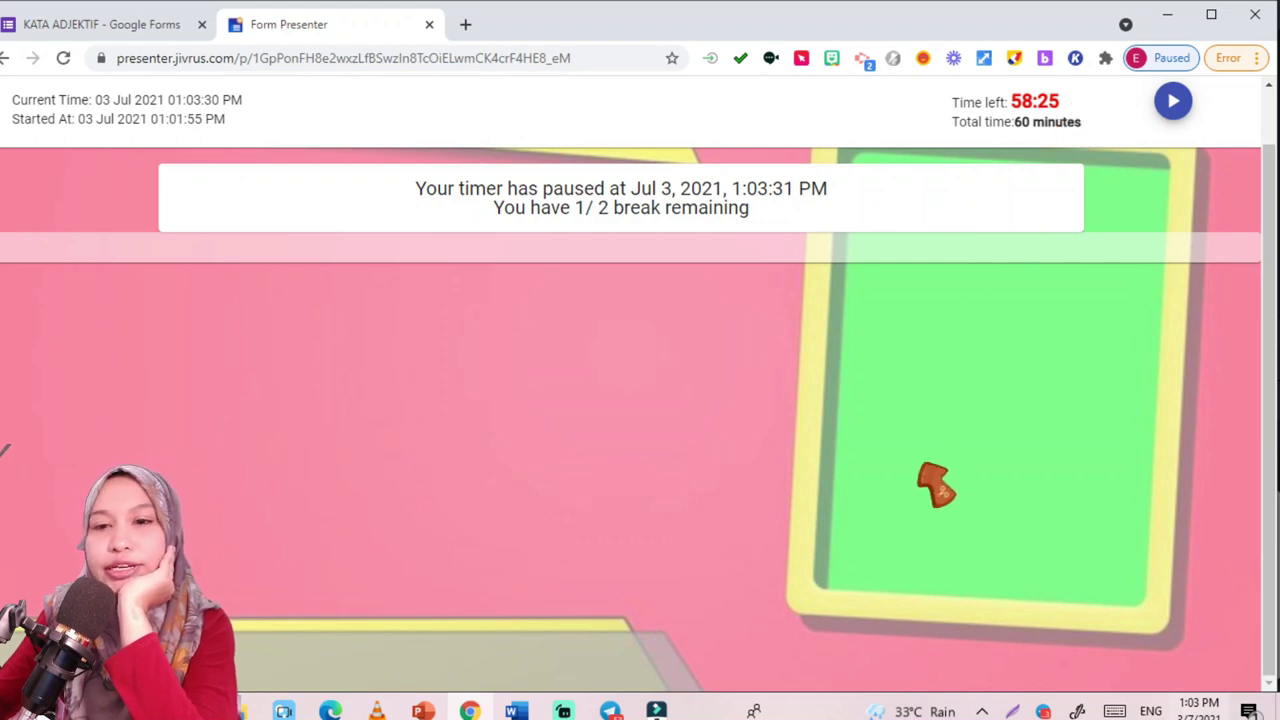
click(1175, 102)
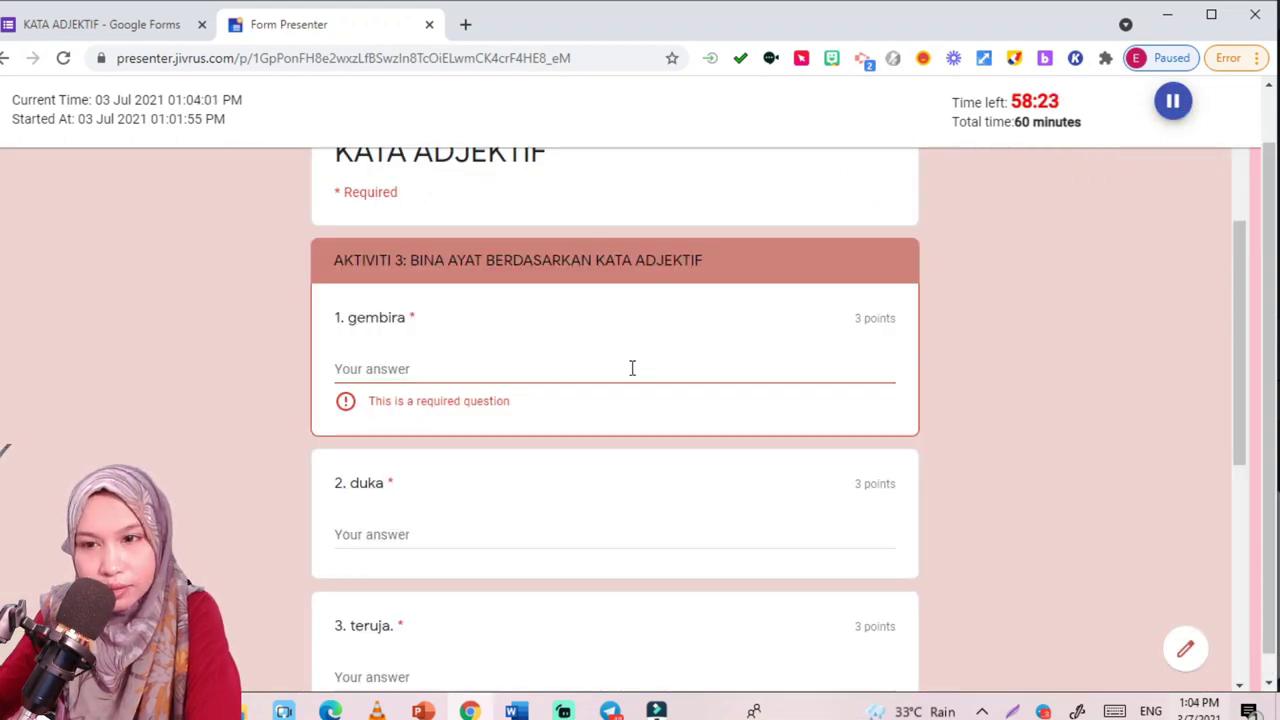
scroll(581, 373, down, 5)
scroll(570, 370, up, 7)
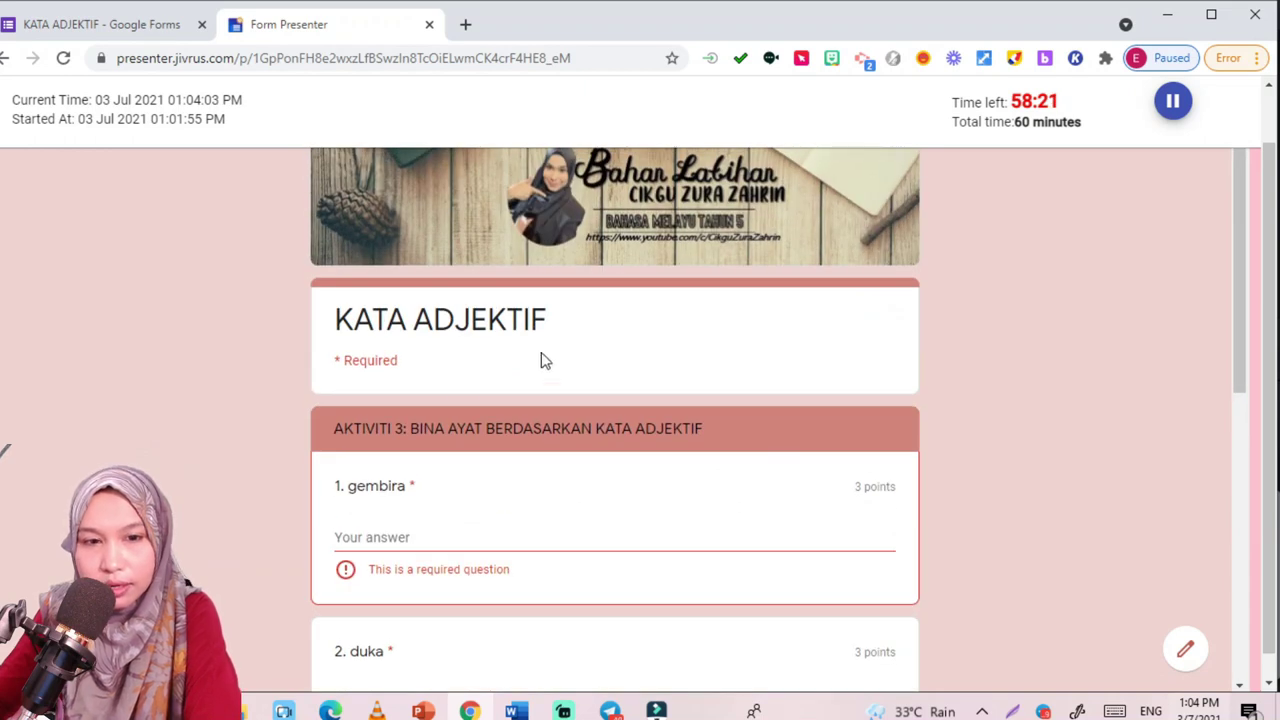
scroll(422, 504, down, 6)
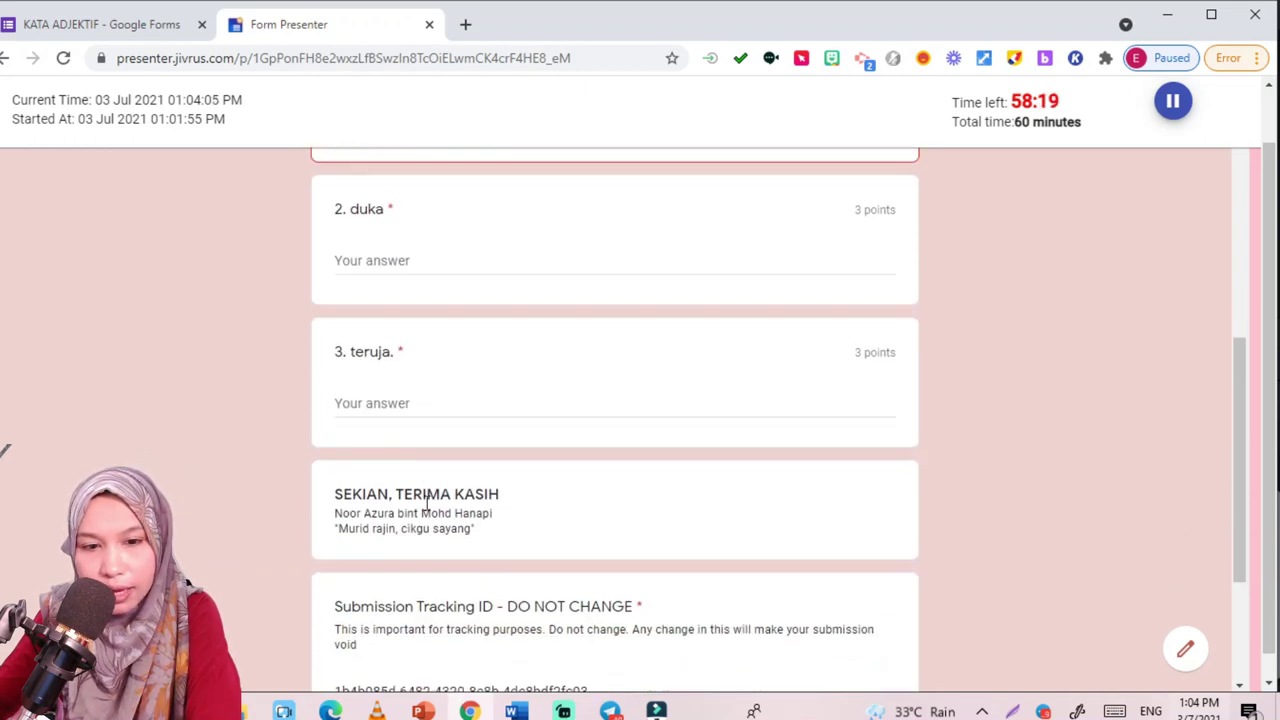
scroll(424, 510, down, 1)
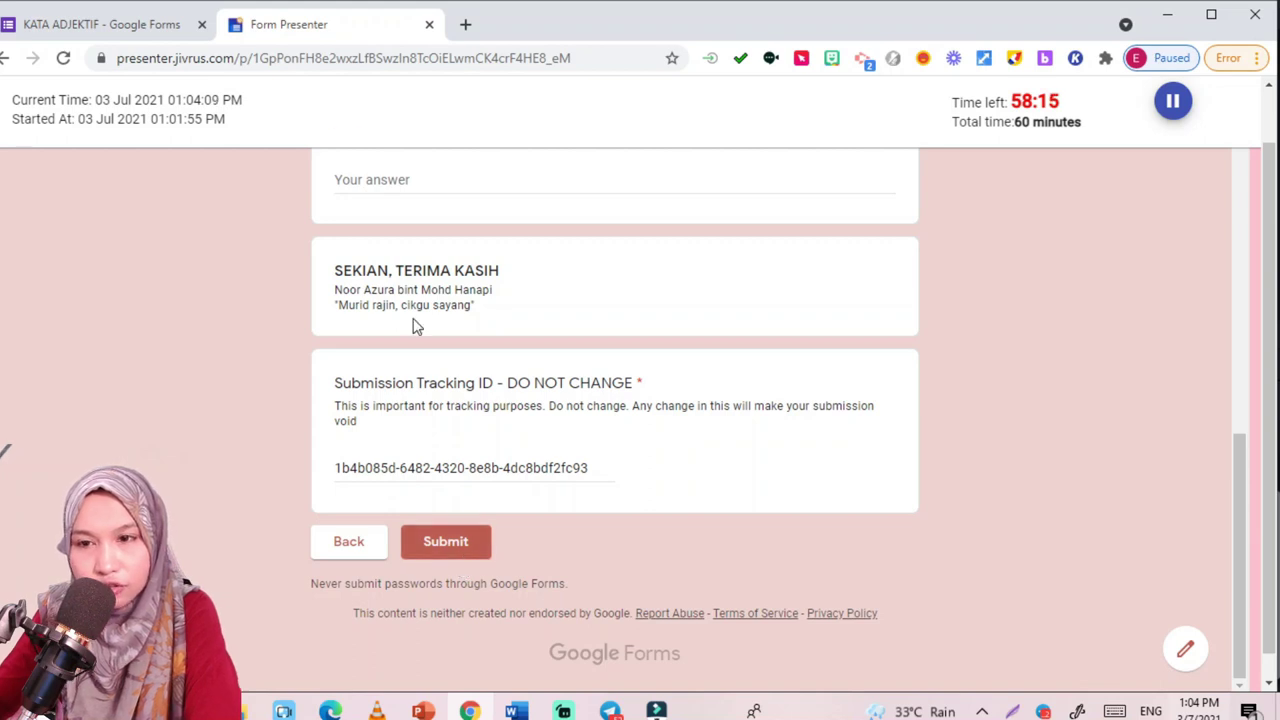
scroll(651, 263, up, 7)
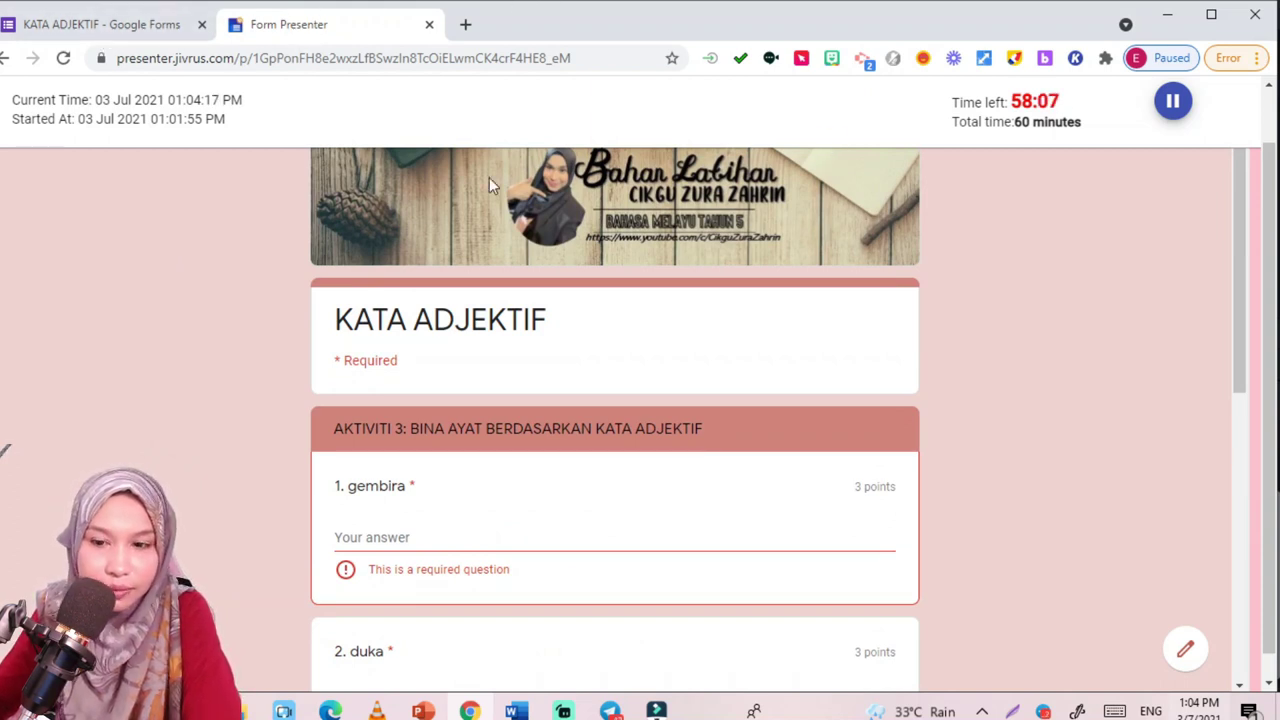
Return to the KATA ADJEKTIF form editor and copy the published form's link from Form Presenter
click(466, 708)
click(467, 710)
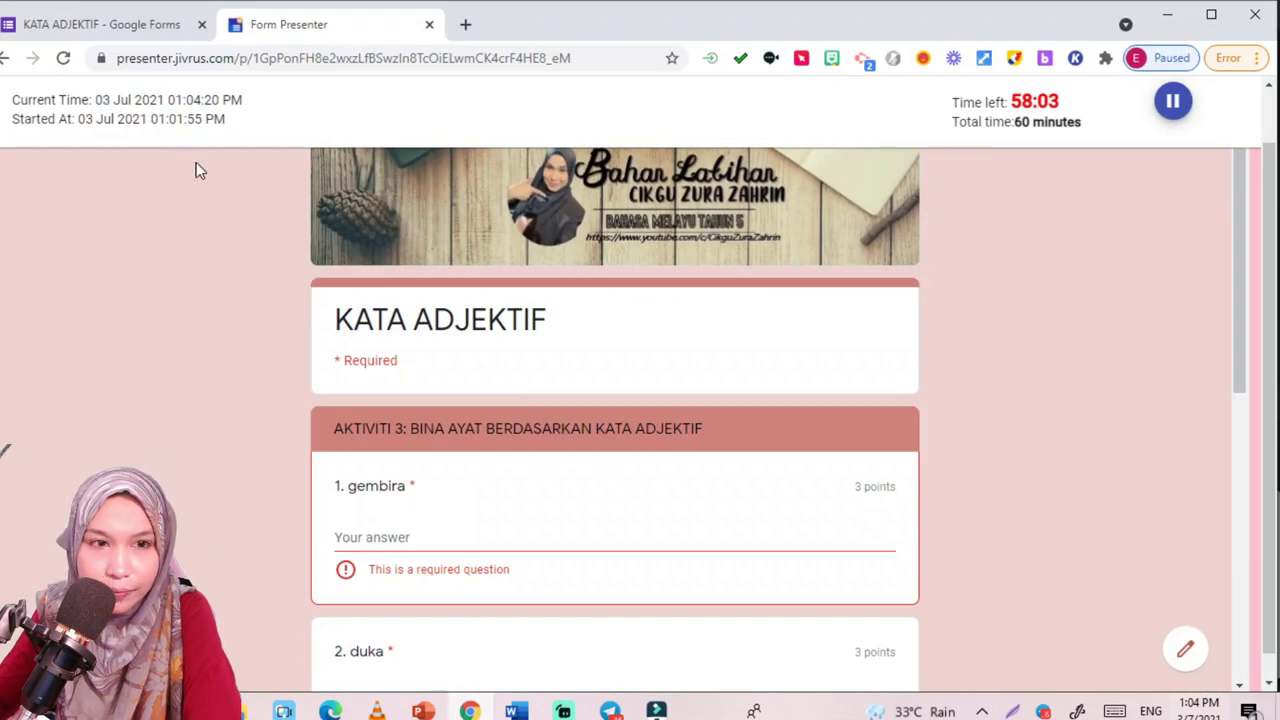
click(128, 26)
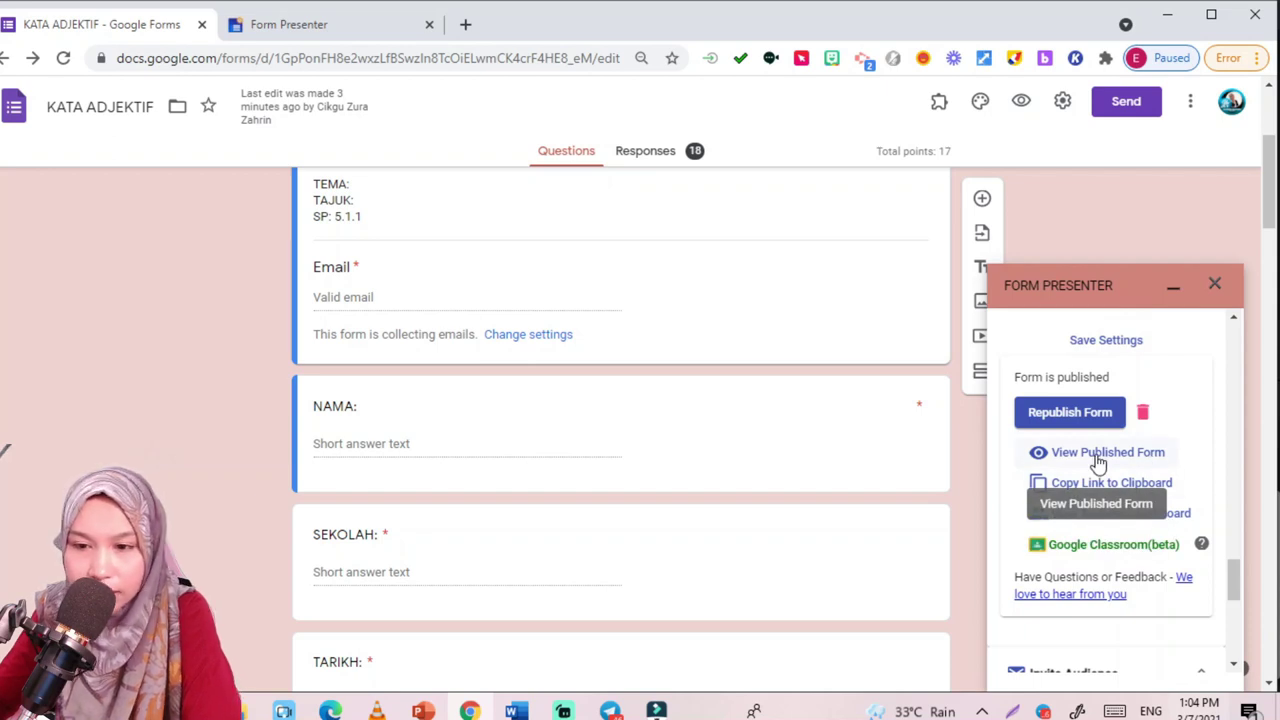
click(1146, 488)
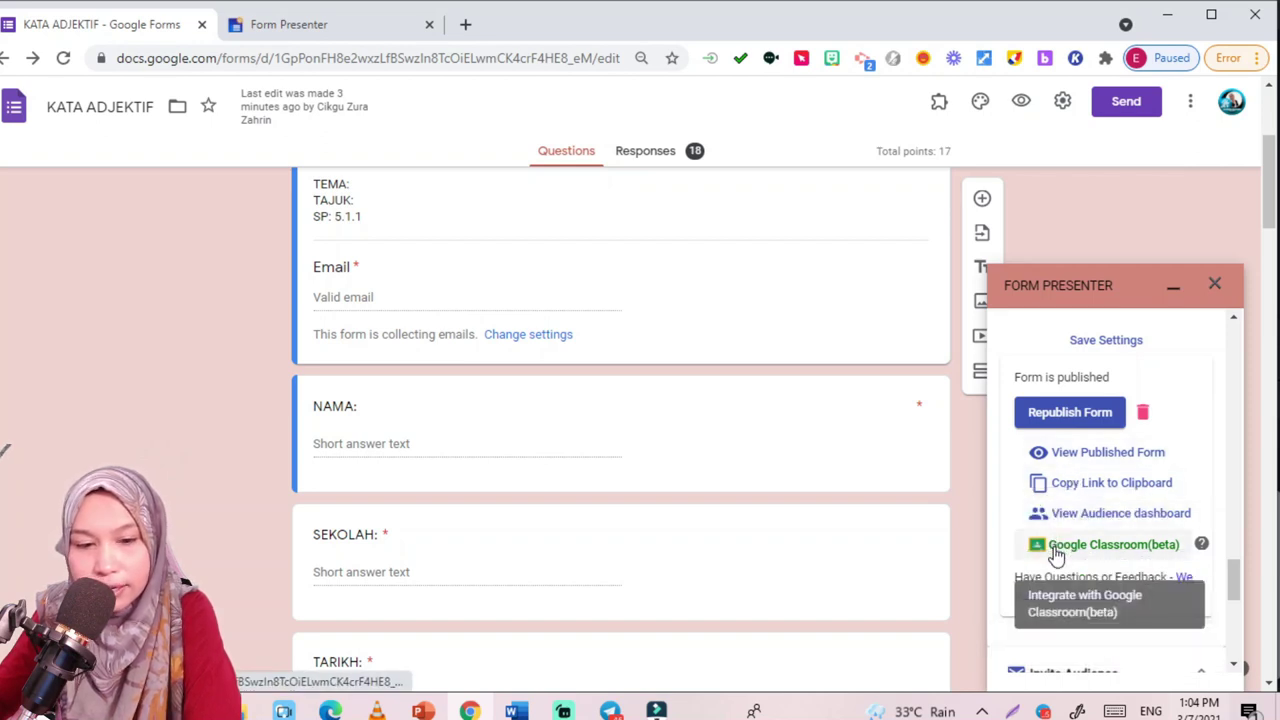
Examine Form Presenter's Invite Audience section with its email subject, recipients and message
scroll(1057, 508, down, 3)
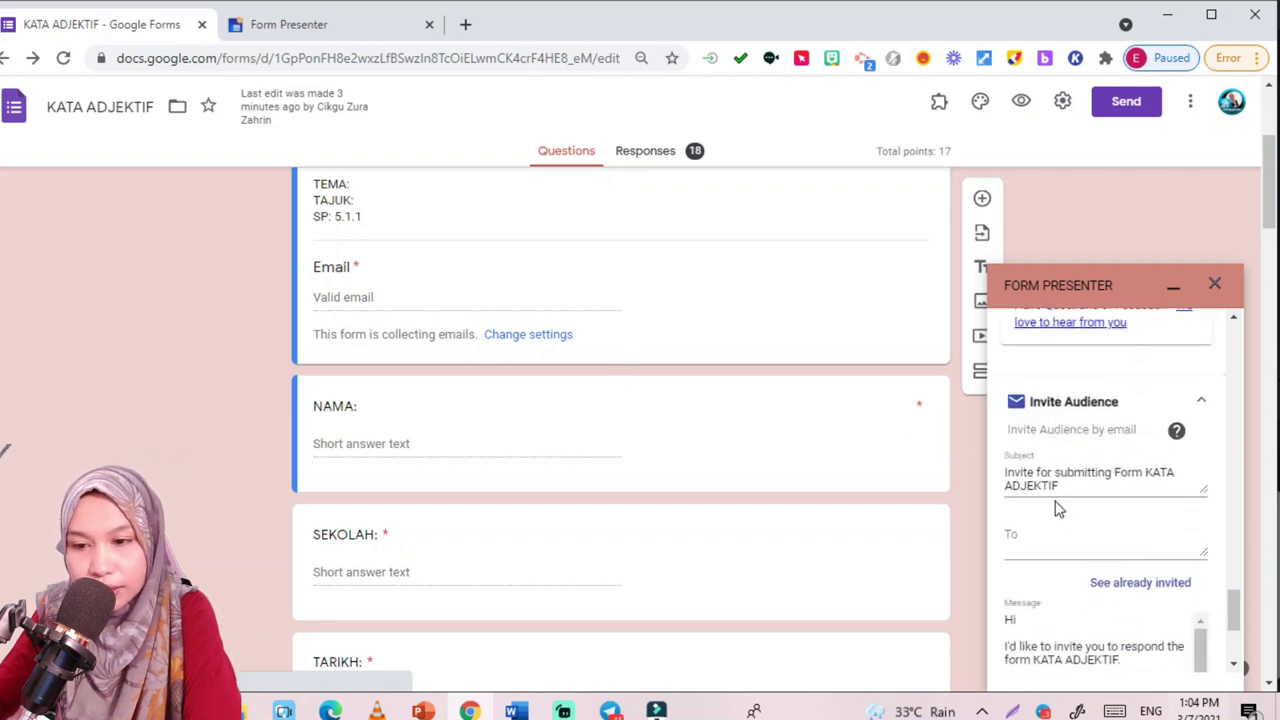
scroll(1059, 510, down, 2)
scroll(1057, 508, down, 1)
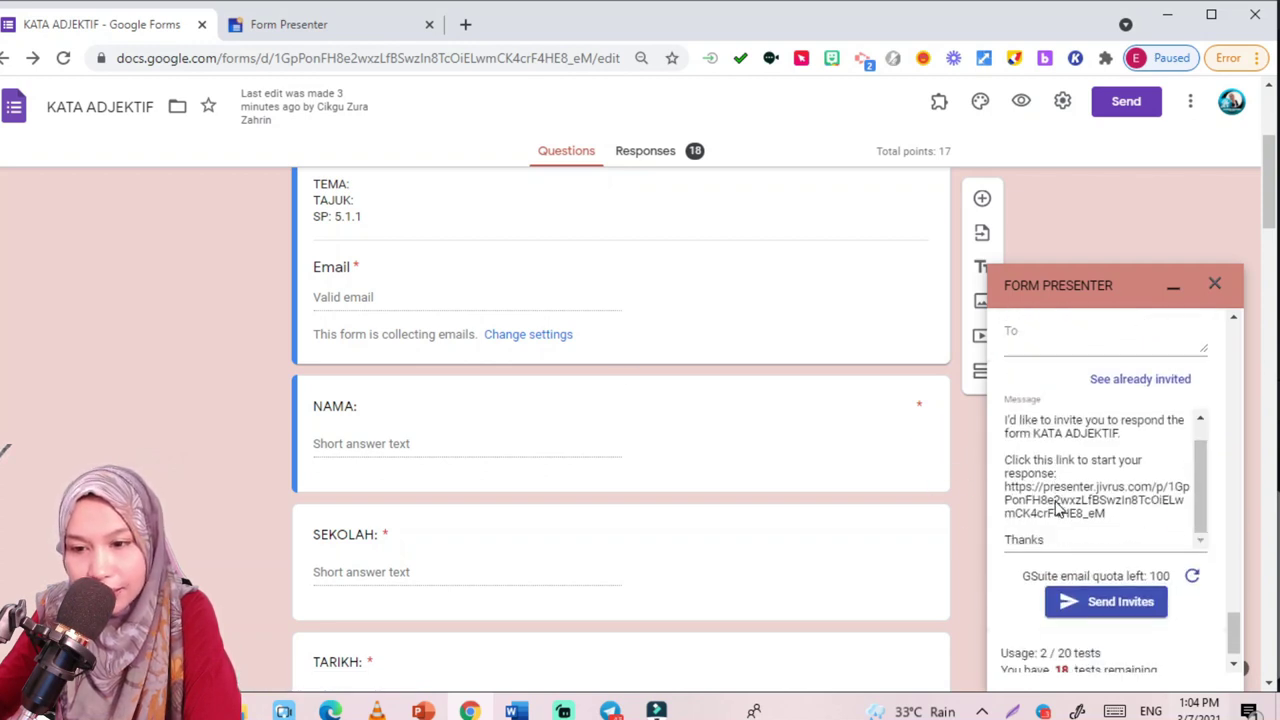
Switch to Telegram, post the copied quiz link in the MY OWN STUFF channel, and open the link from the new message
click(612, 710)
click(561, 633)
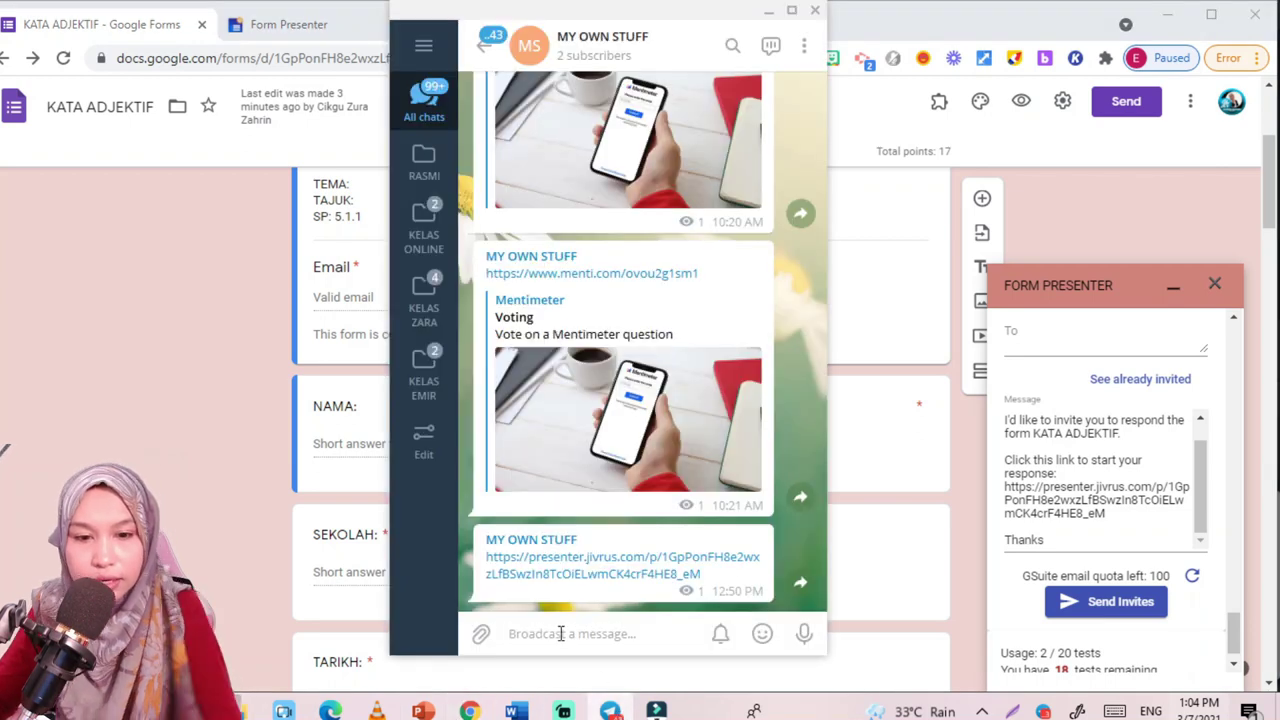
key(ctrl+v)
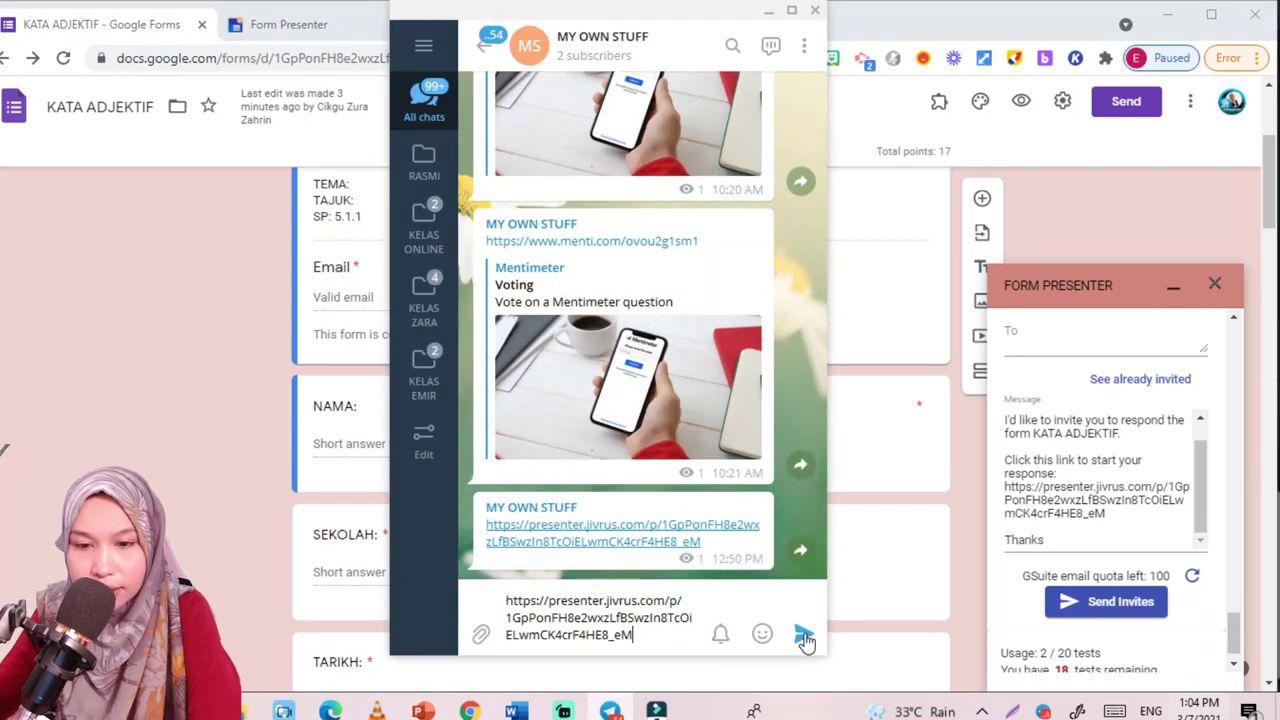
click(804, 633)
mouse_move(762, 633)
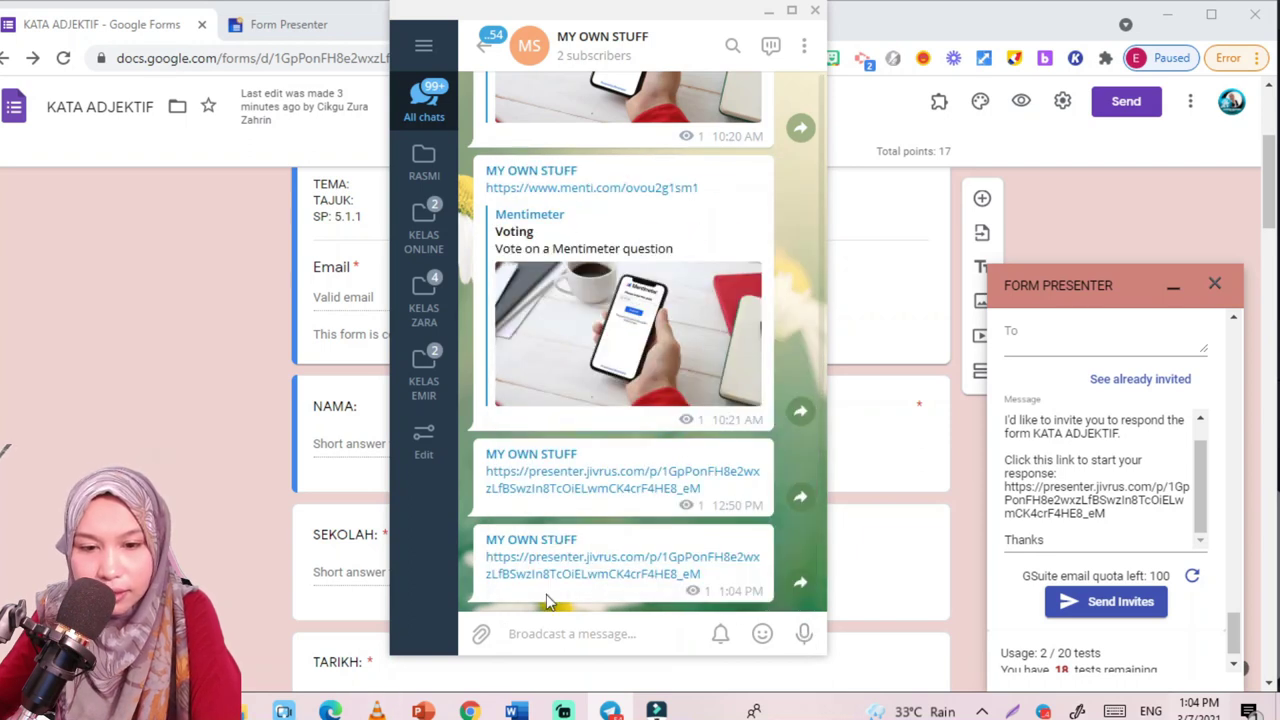
click(537, 574)
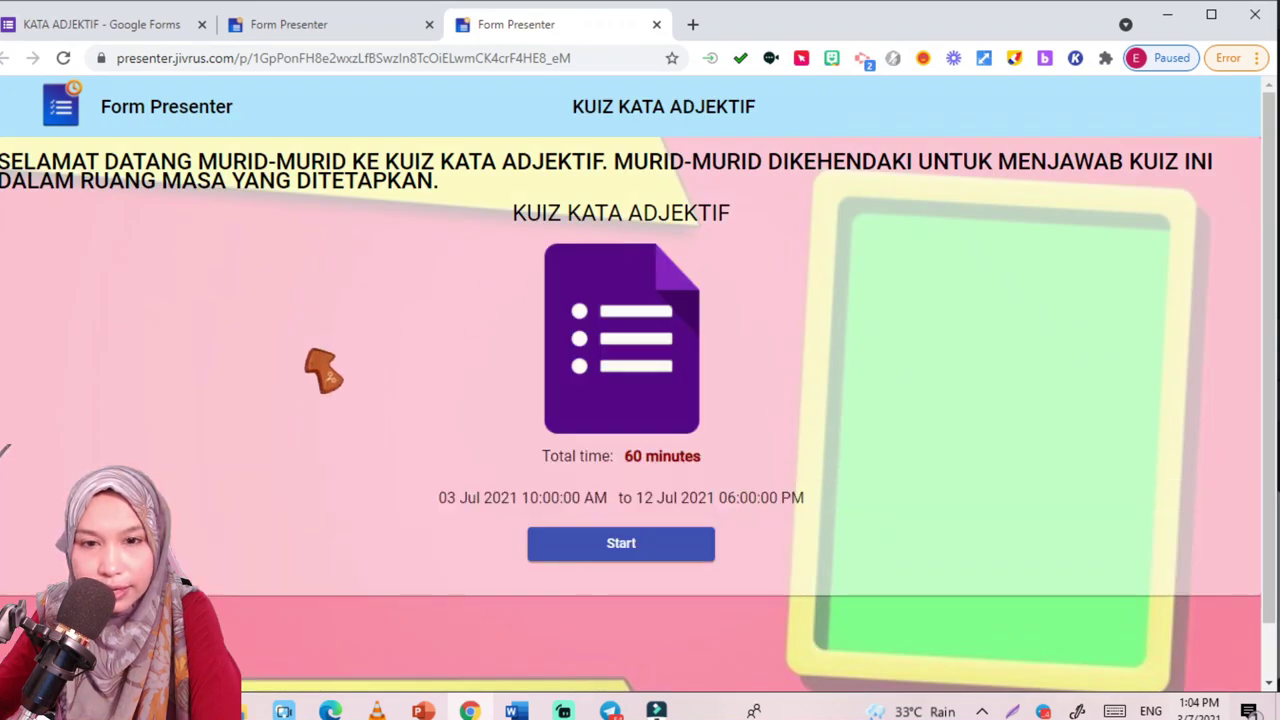
Close the earlier quiz attempt, accepting leaving the site, and go to the newly opened KUIZ KATA ADJEKTIF start page
click(429, 24)
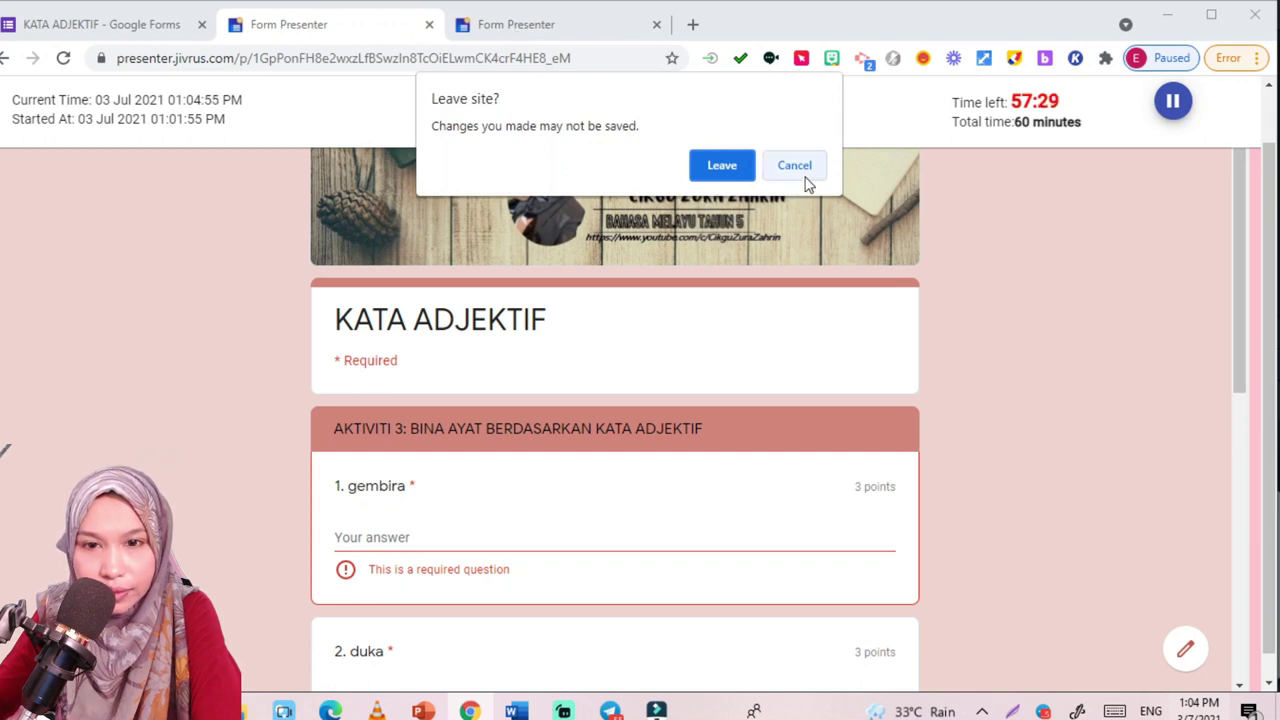
click(718, 167)
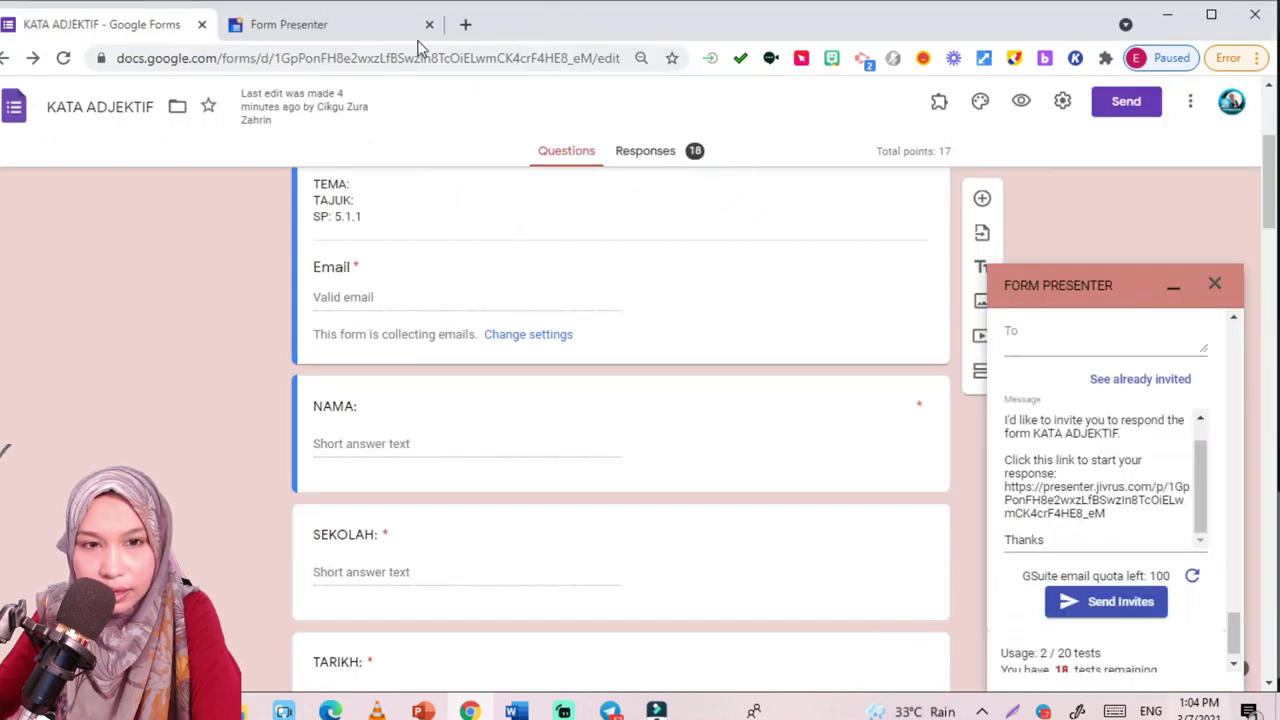
click(320, 35)
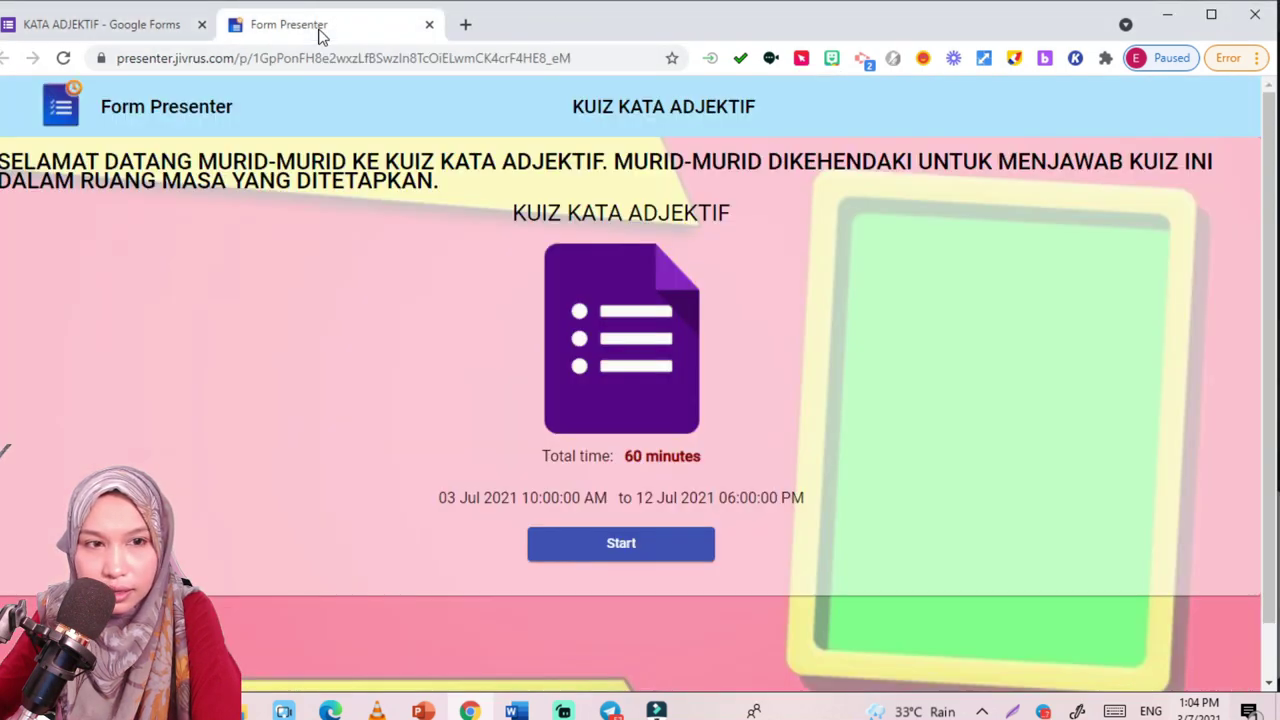
click(70, 29)
click(320, 18)
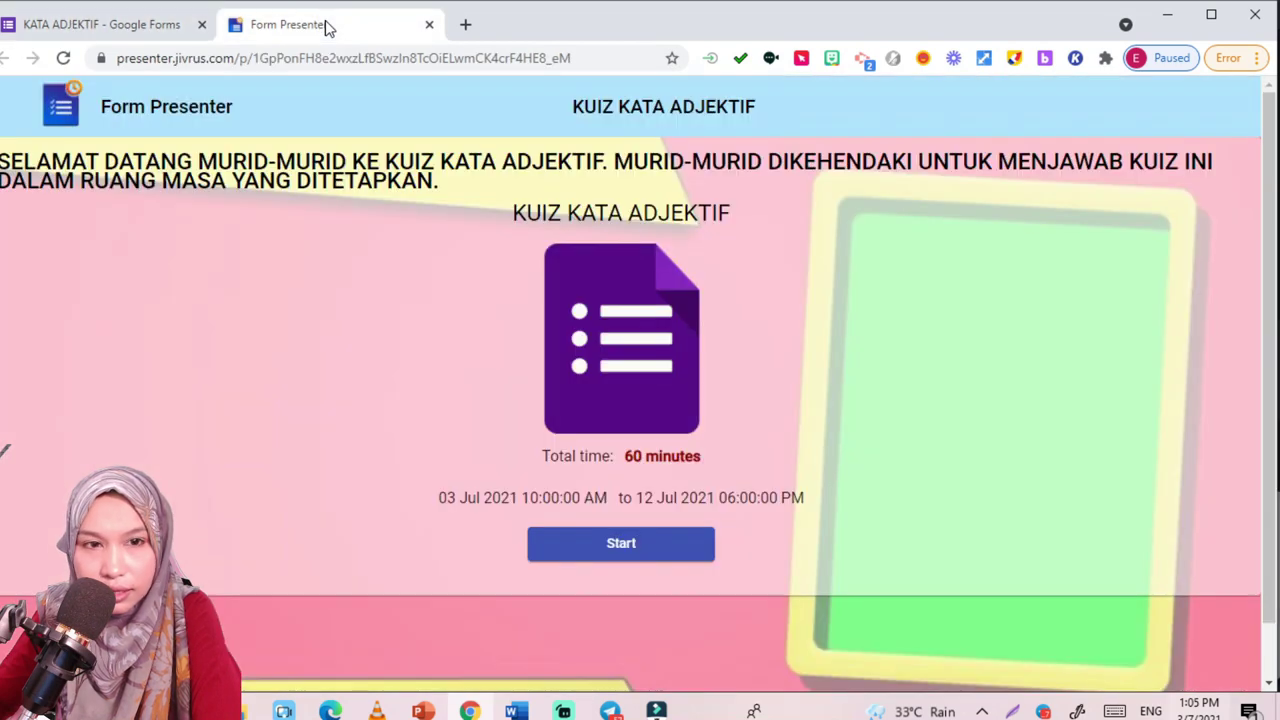
Start a new attempt of KUIZ KATA ADJEKTIF and look over its opening section
click(602, 548)
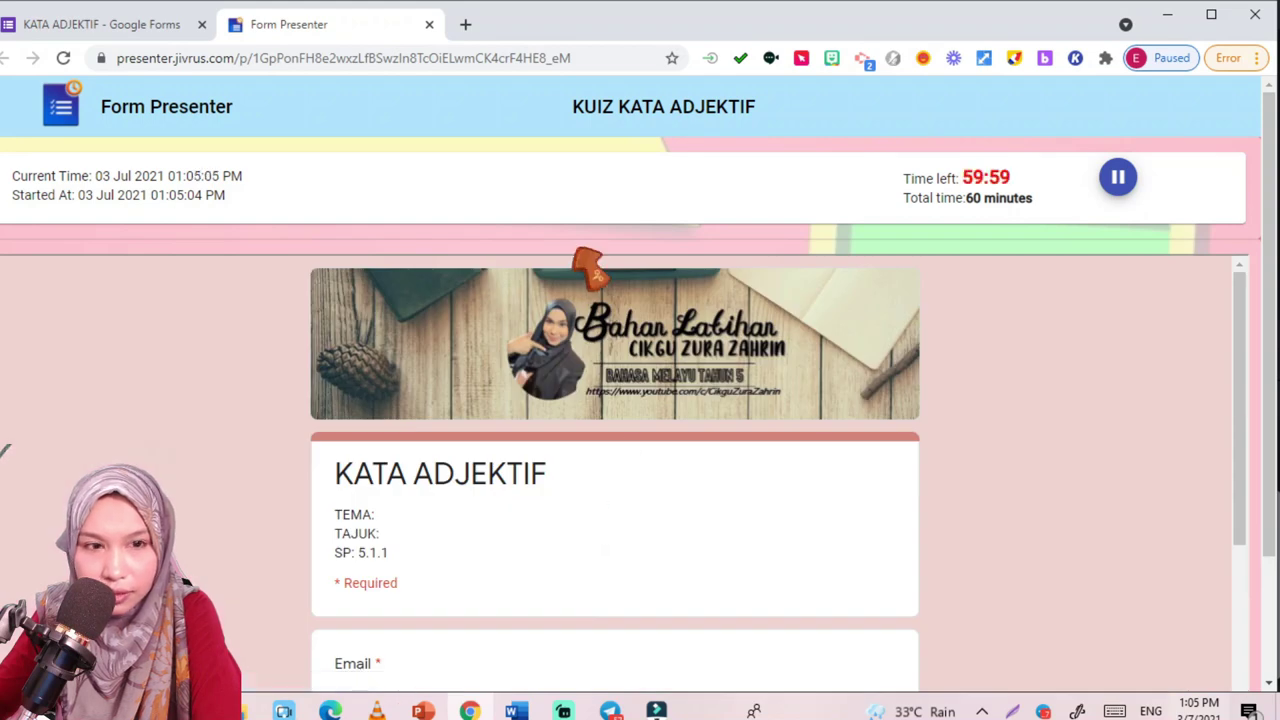
scroll(588, 265, down, 2)
scroll(568, 249, up, 2)
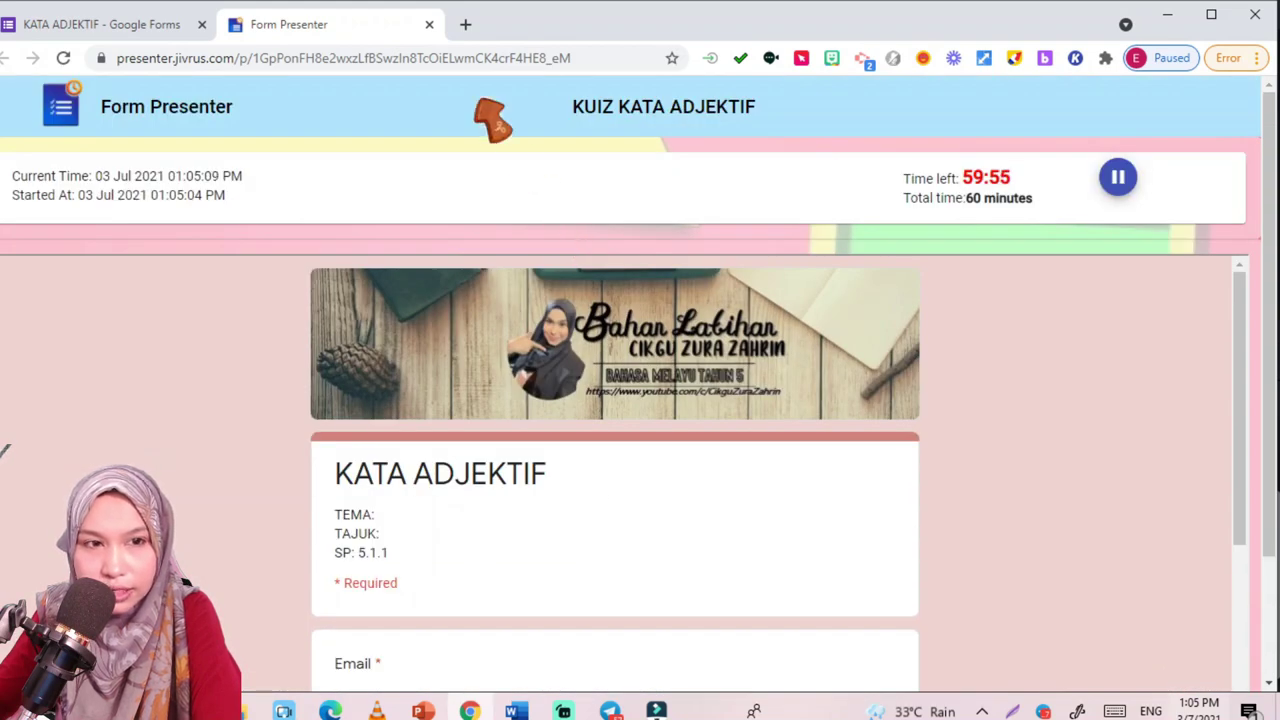
Return to the form editor and examine the email invitation message, email quota and test usage in Form Presenter
click(112, 32)
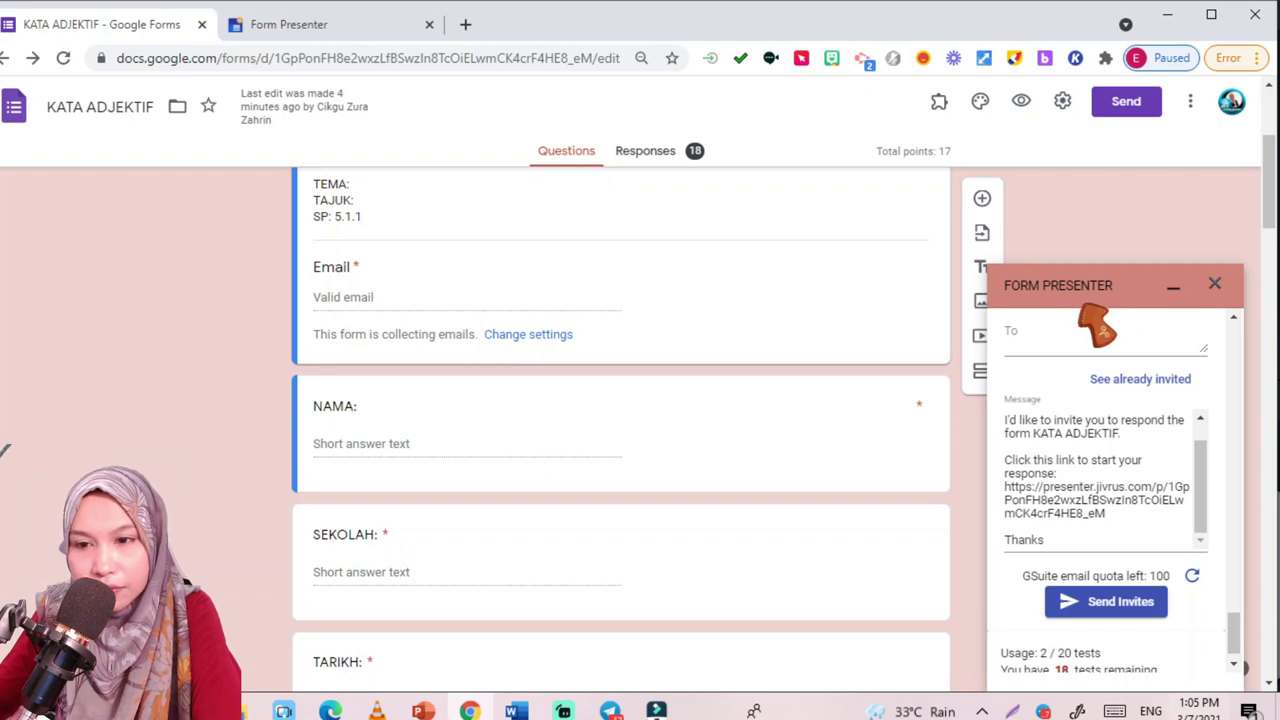
click(1080, 420)
text(Hi)
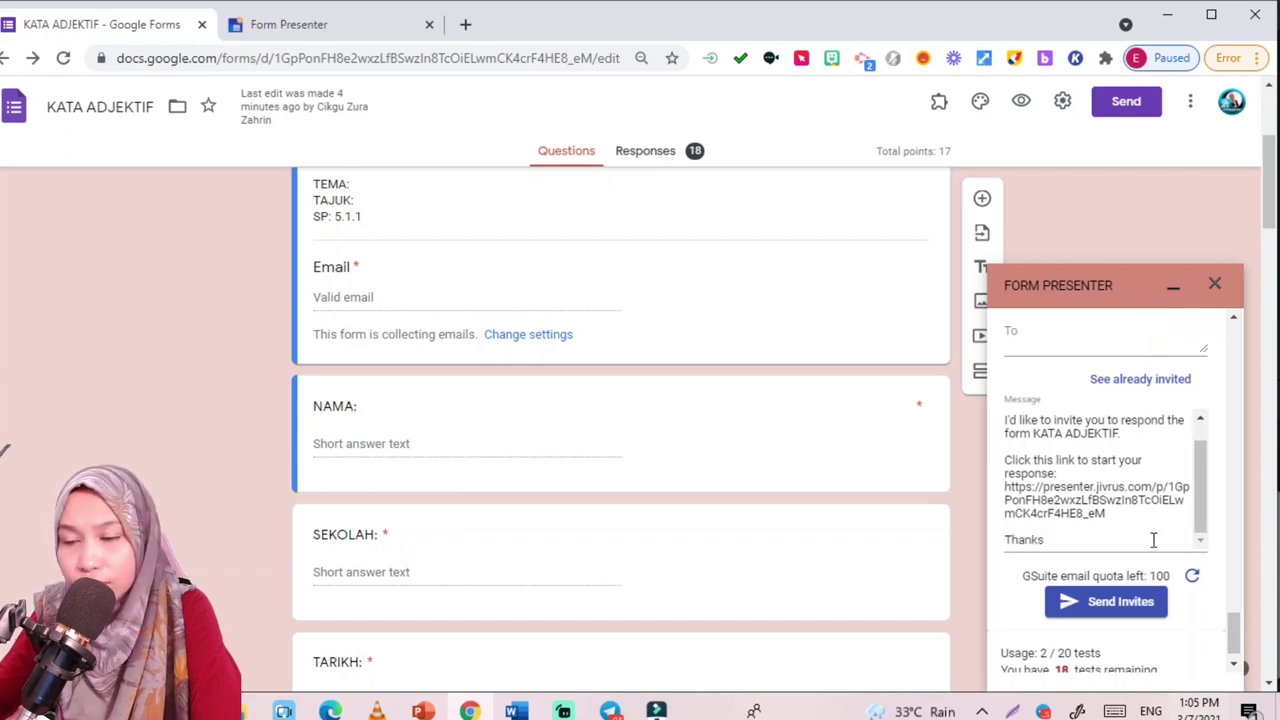
scroll(1176, 610, down, 1)
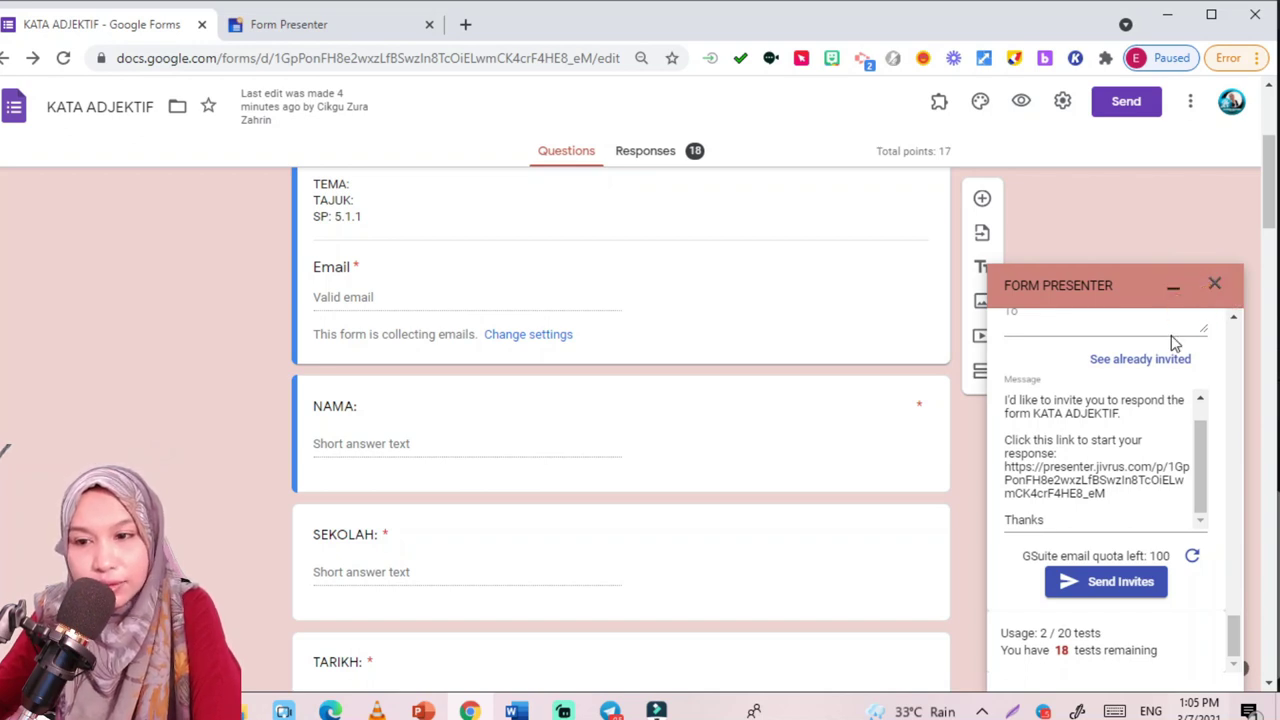
Open the account profile in Form Presenter's navigation and go to the plan upgrade pricing page
scroll(1150, 368, up, 5)
scroll(1050, 365, up, 10)
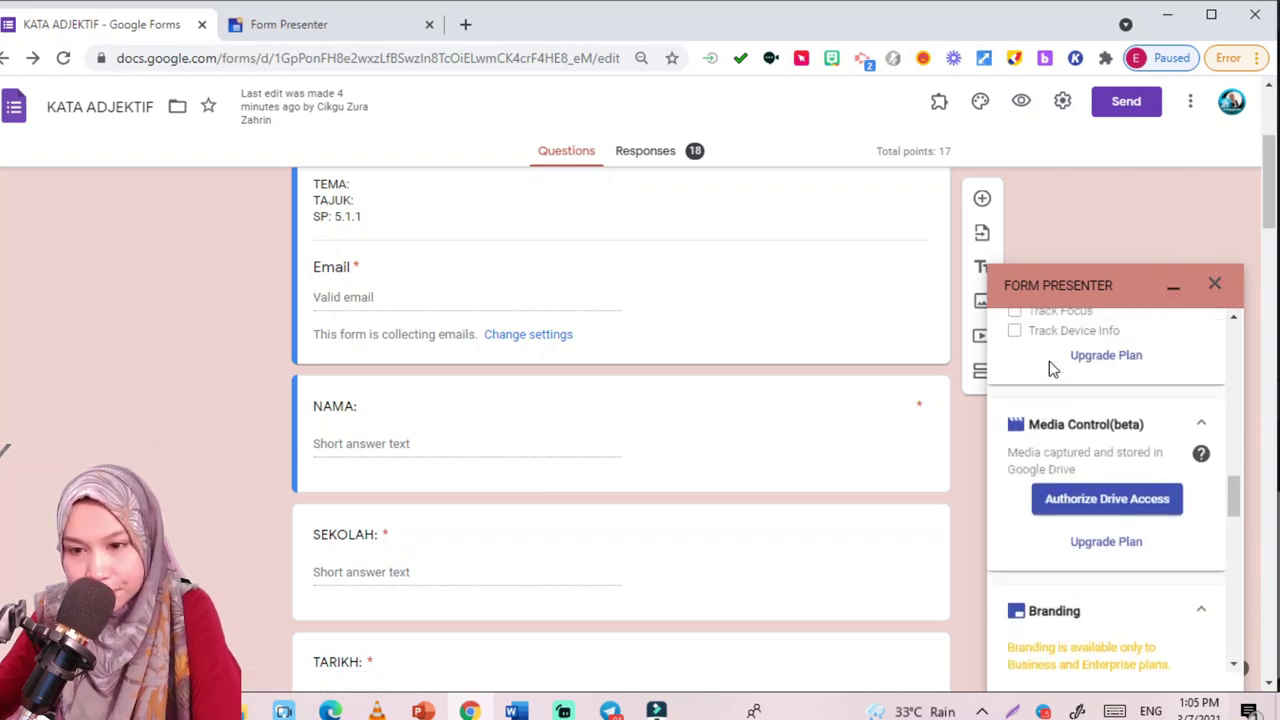
scroll(1050, 365, up, 5)
click(1002, 340)
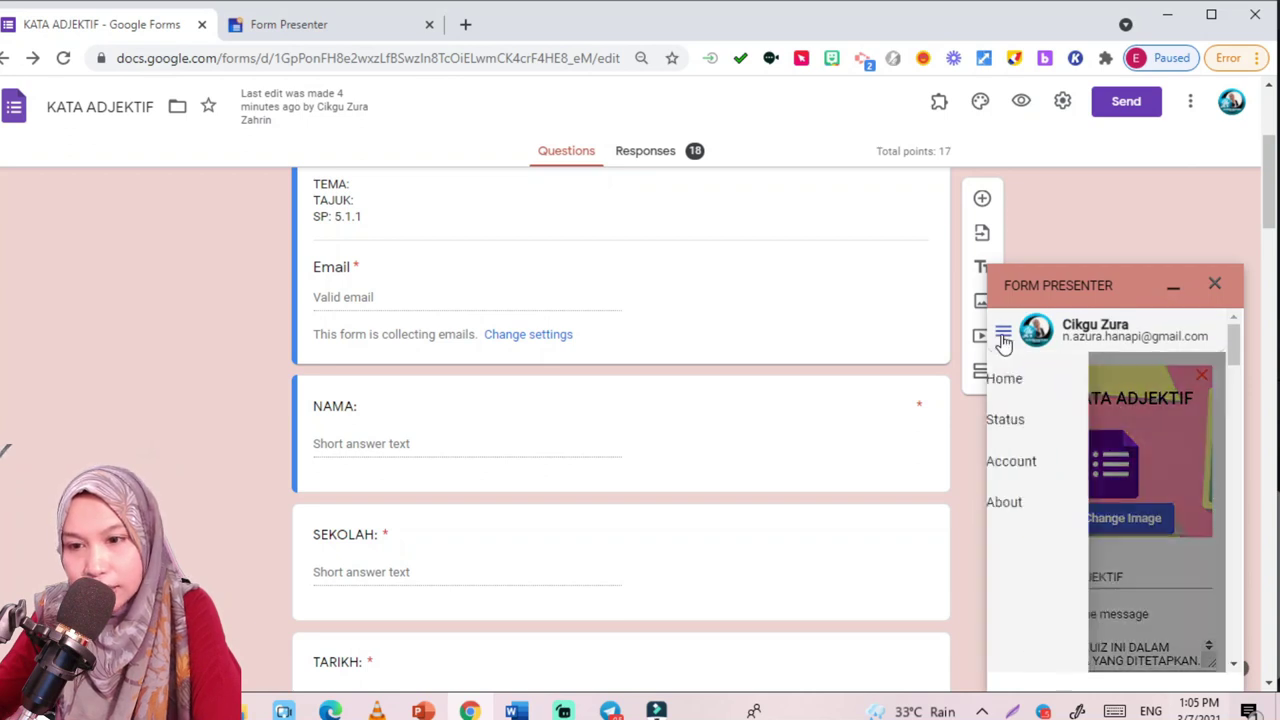
click(1048, 419)
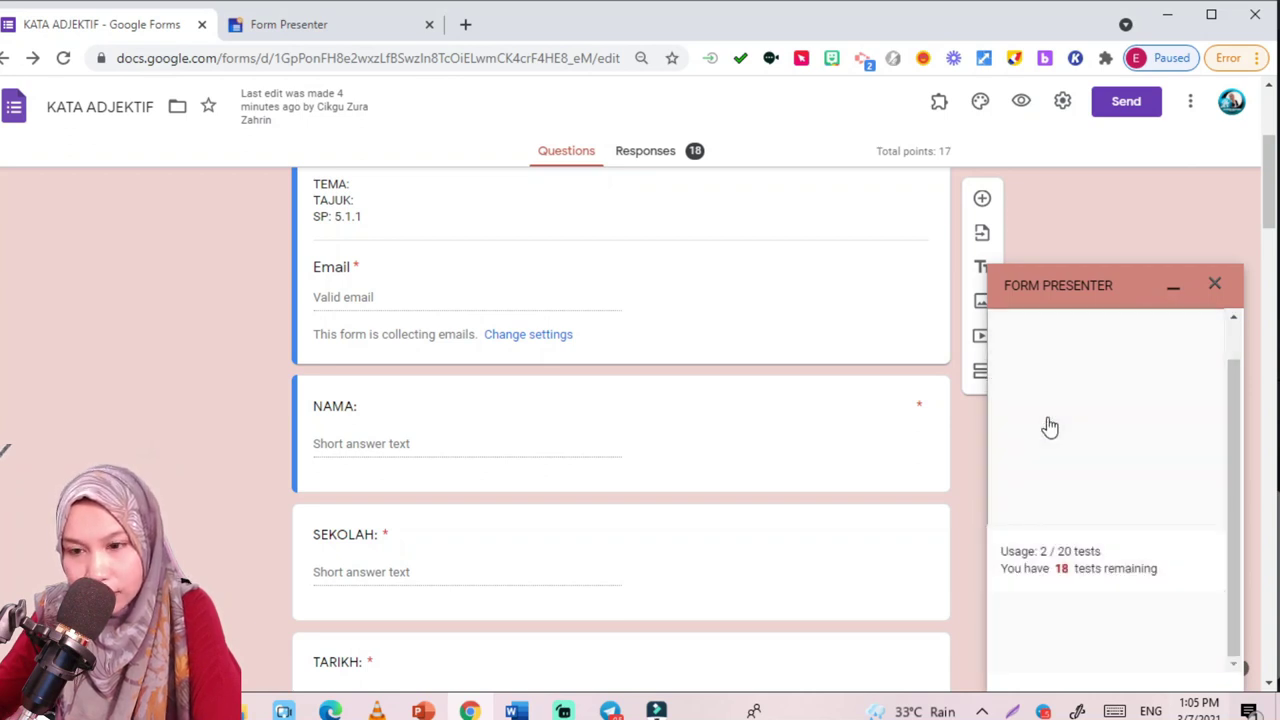
click(1114, 430)
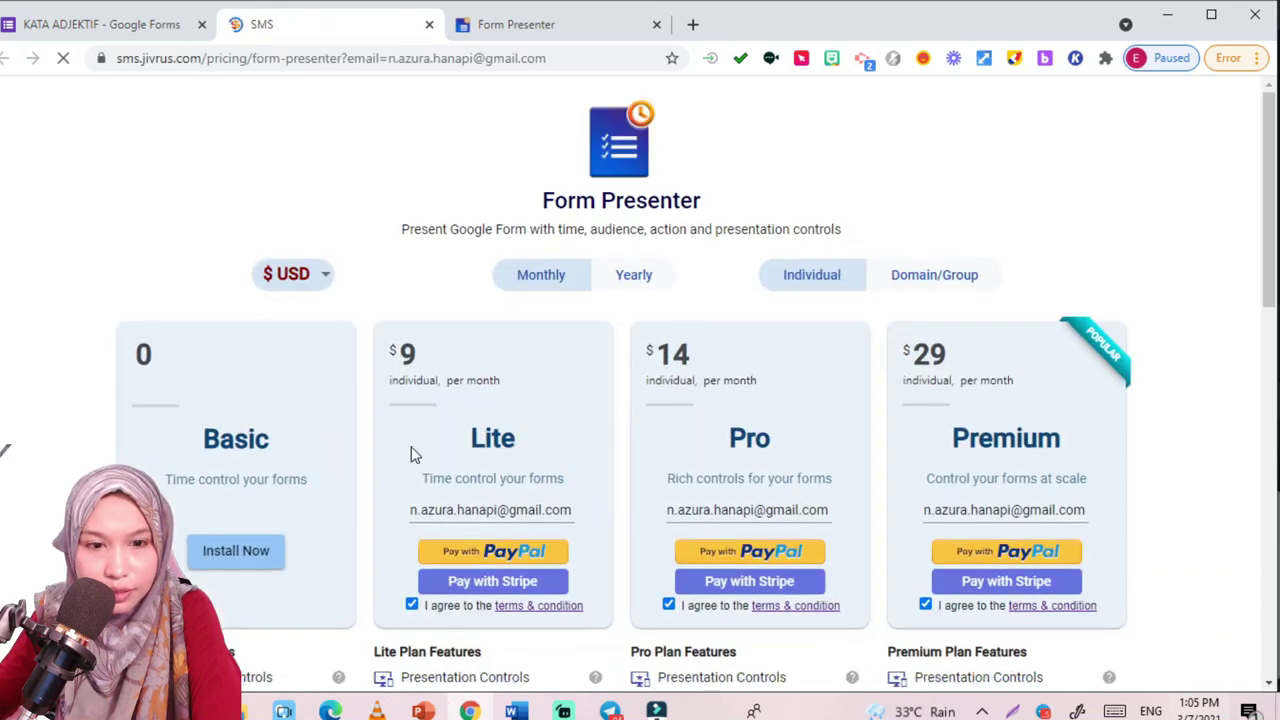
View the monthly Domain/Group plan prices and return to the KATA ADJEKTIF form editor
click(944, 290)
scroll(428, 351, down, 1)
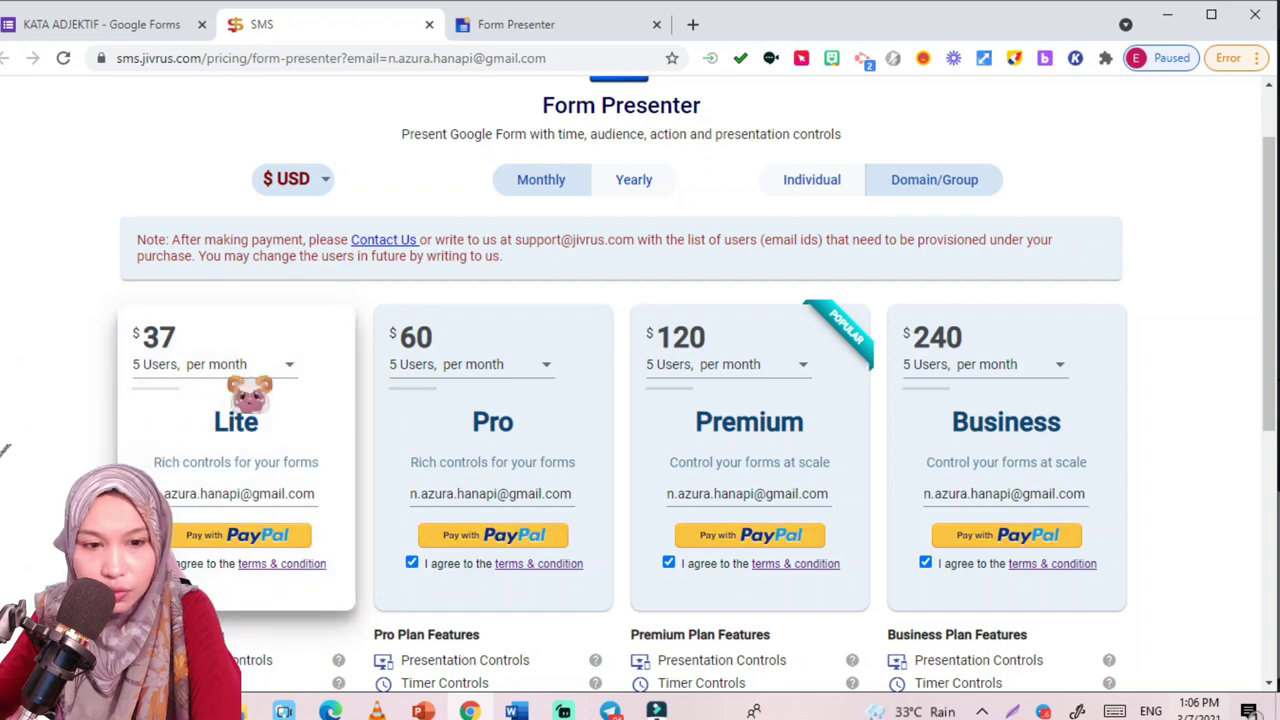
click(116, 31)
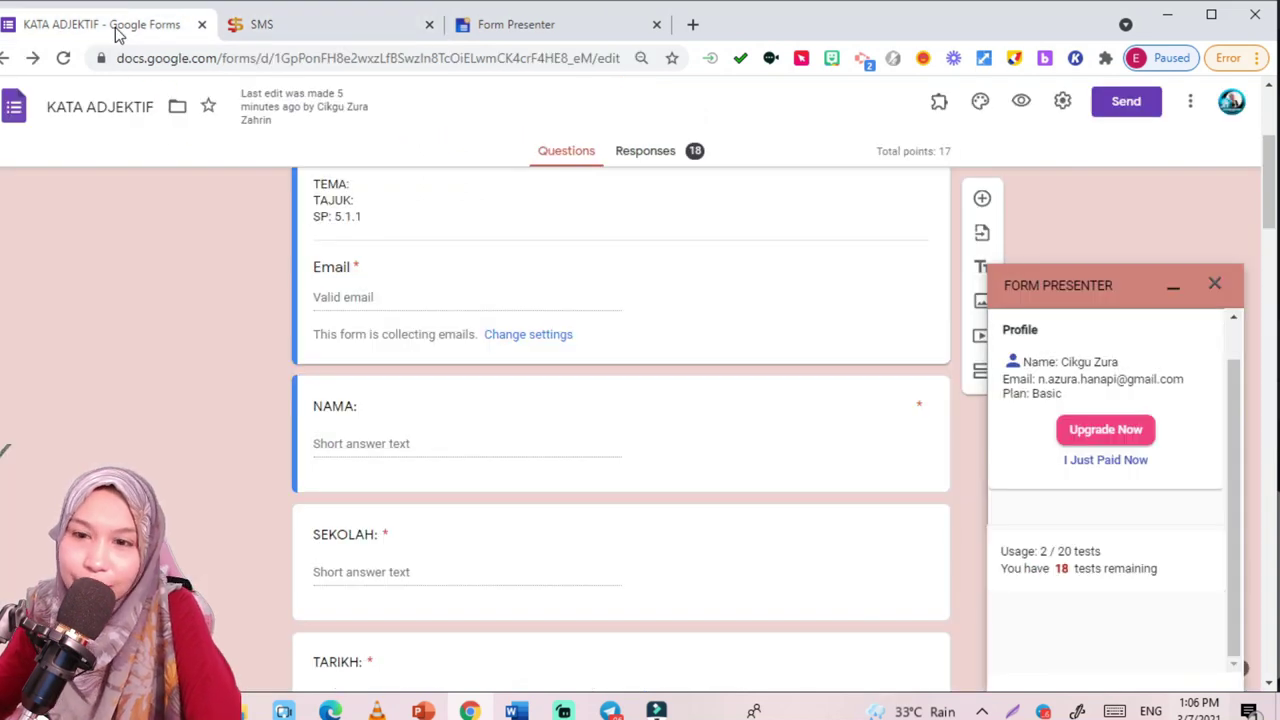